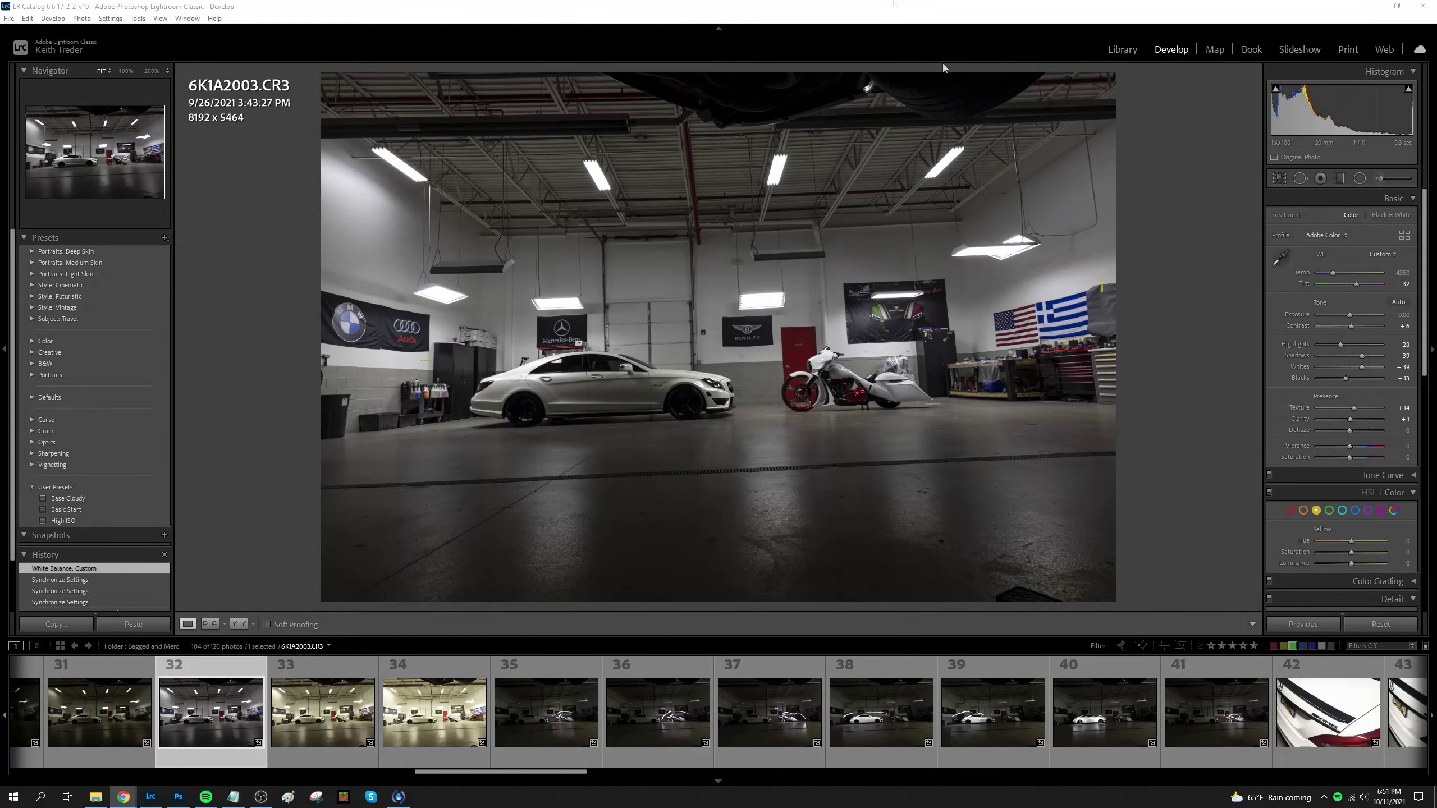
Set frame 6K1A2002 to exposure +1.14 and highlights -100
{"action": "left_click", "coordinate": [737, 712]}
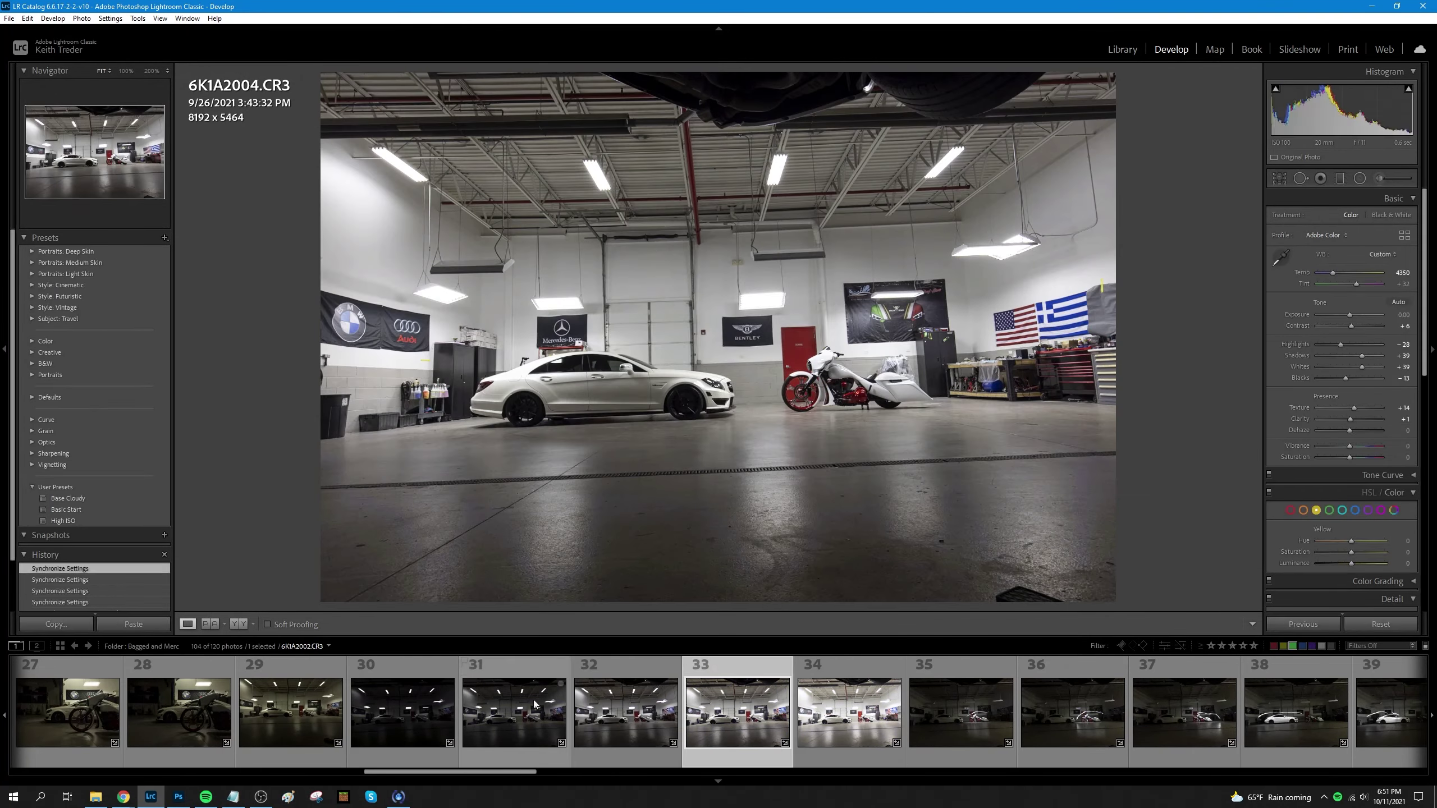
{"action": "left_click", "coordinate": [513, 712]}
{"action": "mouse_move", "coordinate": [1340, 344]}
{"action": "left_mouse_down"}
{"action": "mouse_move", "coordinate": [1317, 344]}
{"action": "mouse_move", "coordinate": [1348, 317]}
{"action": "left_mouse_up"}
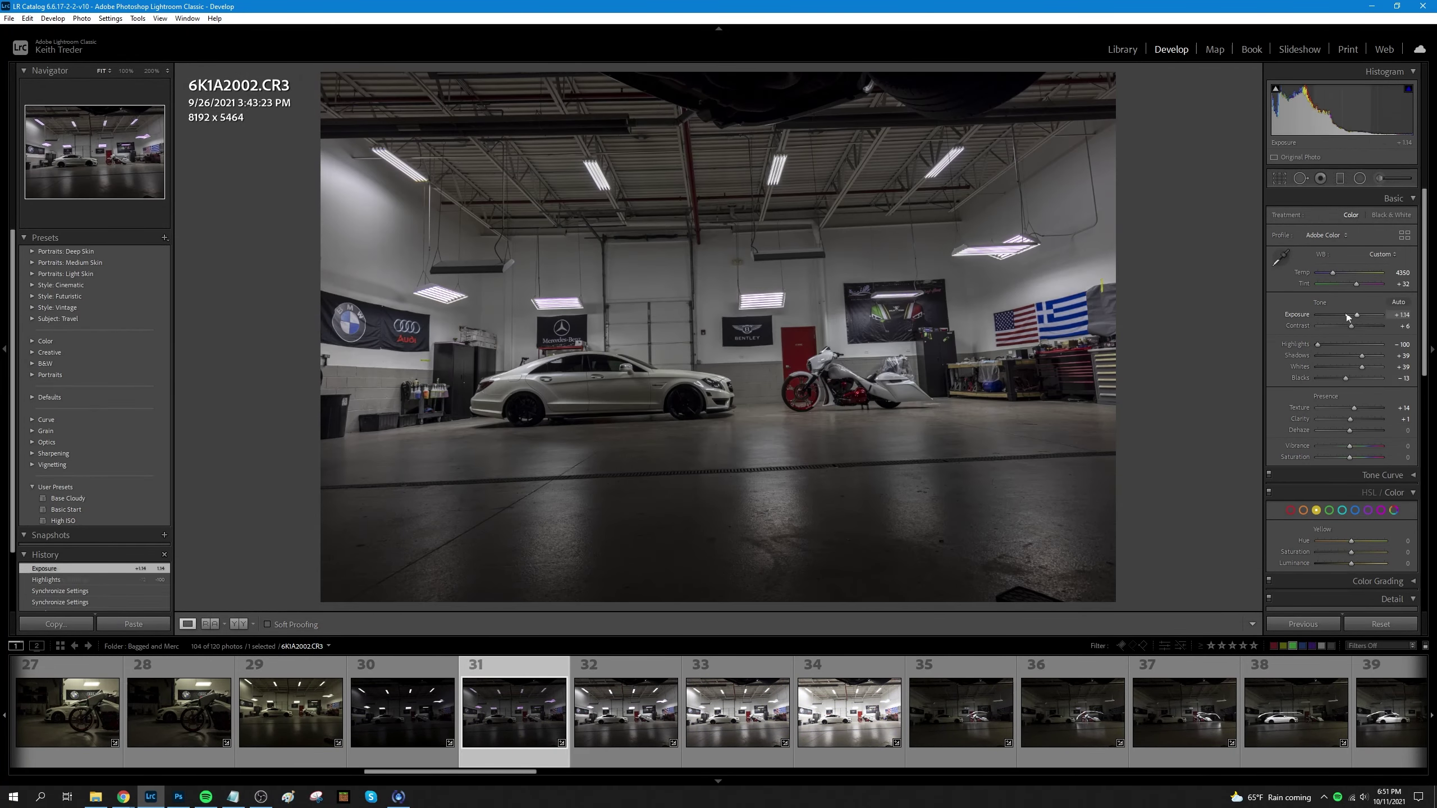
Sync those edits across the selected frames 31–39
{"action": "left_click", "coordinate": [1389, 713], "text": "shift"}
{"action": "right_click", "coordinate": [973, 361]}
{"action": "key", "text": "Escape"}
{"action": "scroll", "coordinate": [1411, 304], "scroll_direction": "down", "scroll_amount": 5}
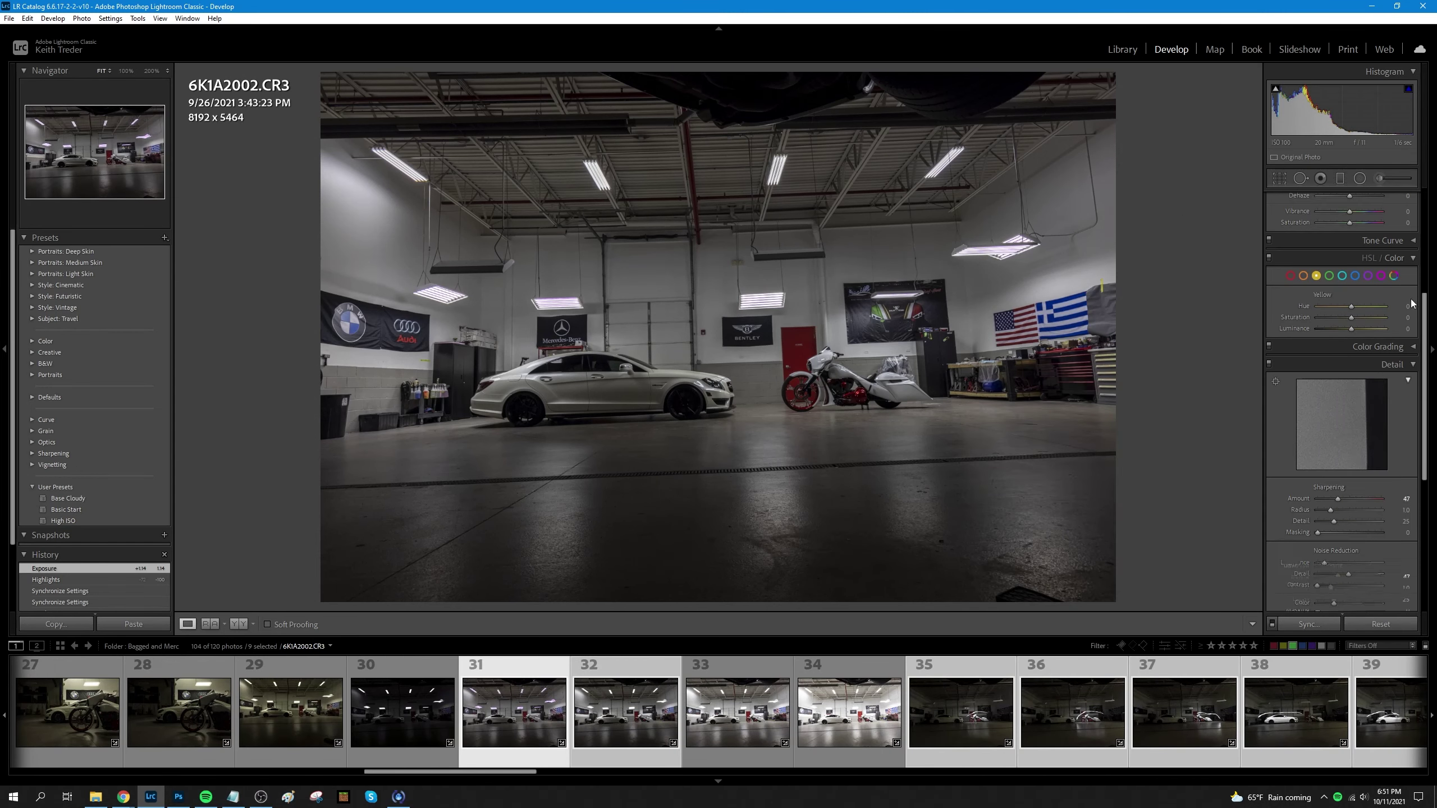
{"action": "key", "text": "ctrl+shift+s"}
{"action": "key", "text": "Escape"}
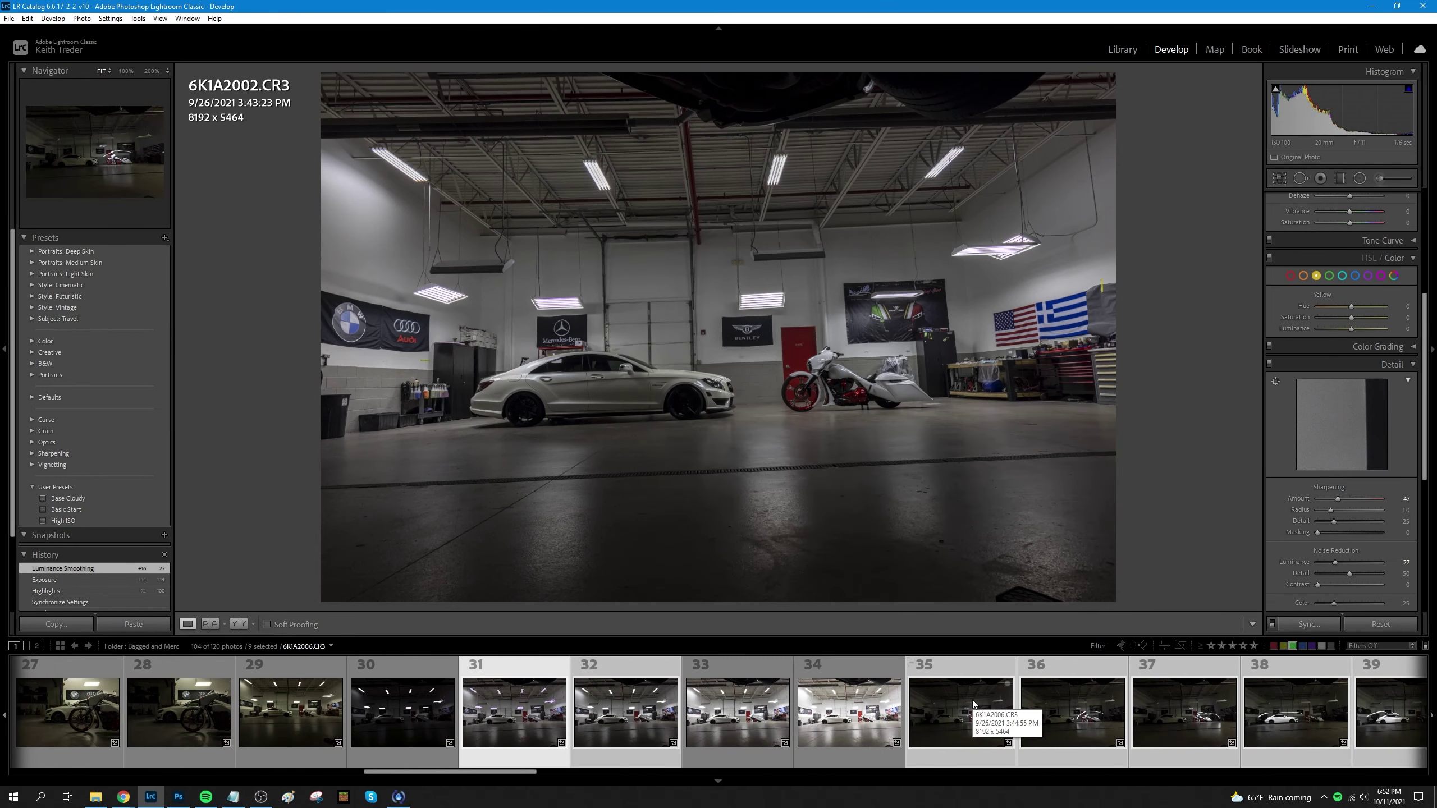
{"action": "right_click", "coordinate": [973, 704]}
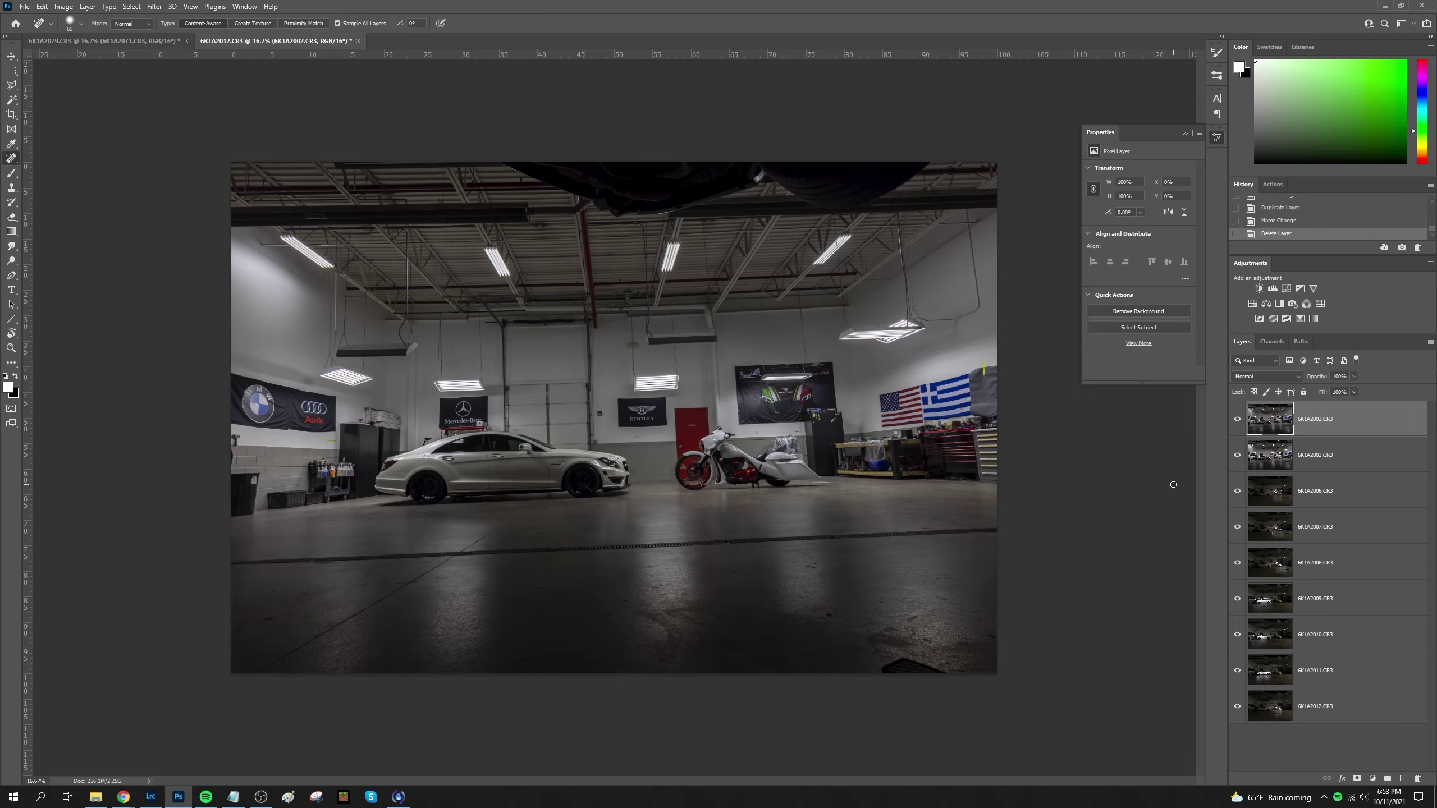
Tilt the canvas view about 2 degrees to check level, then reset it
{"action": "key", "text": "r"}
{"action": "left_click_drag", "start_coordinate": [975, 419], "coordinate": [975, 431]}
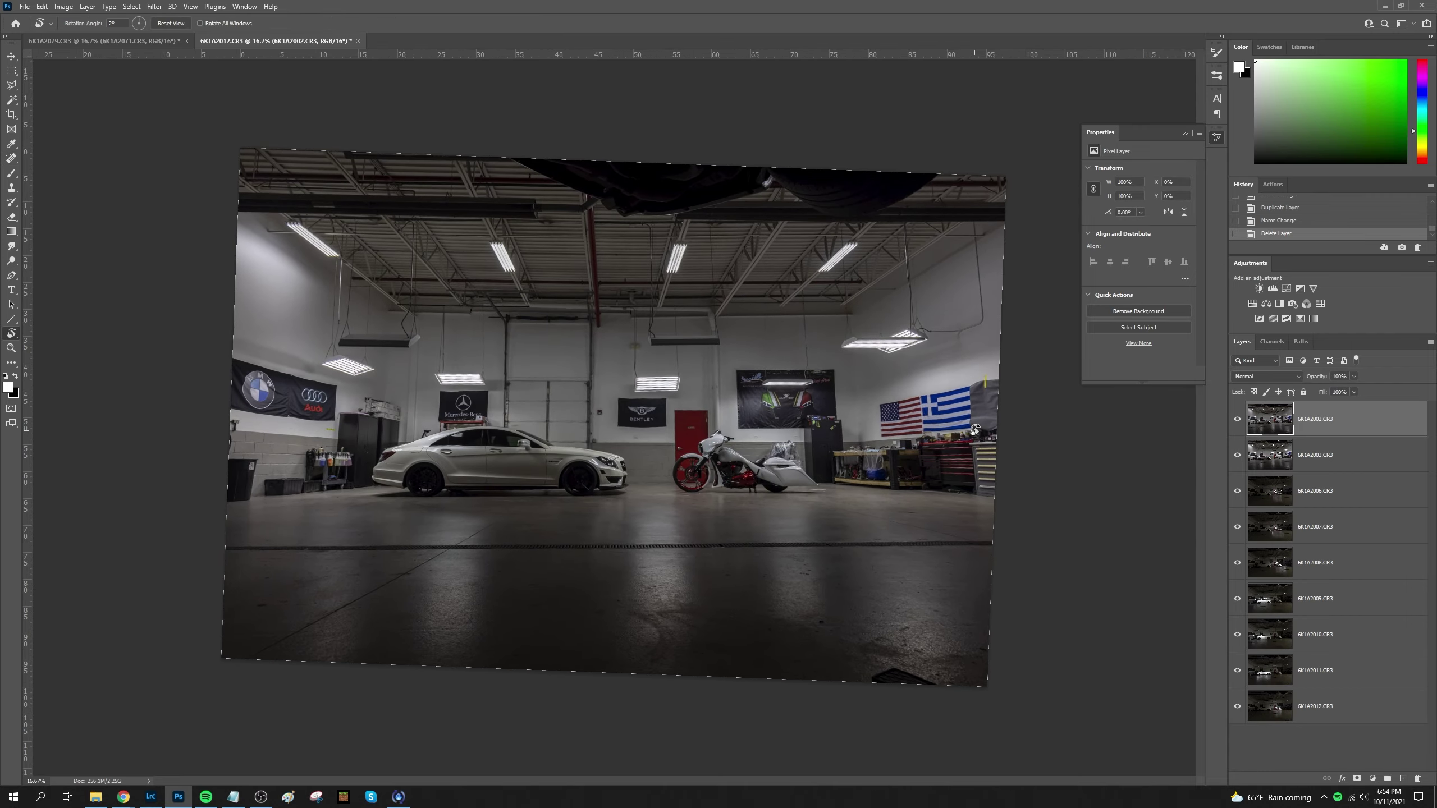
{"action": "key", "text": "Escape"}
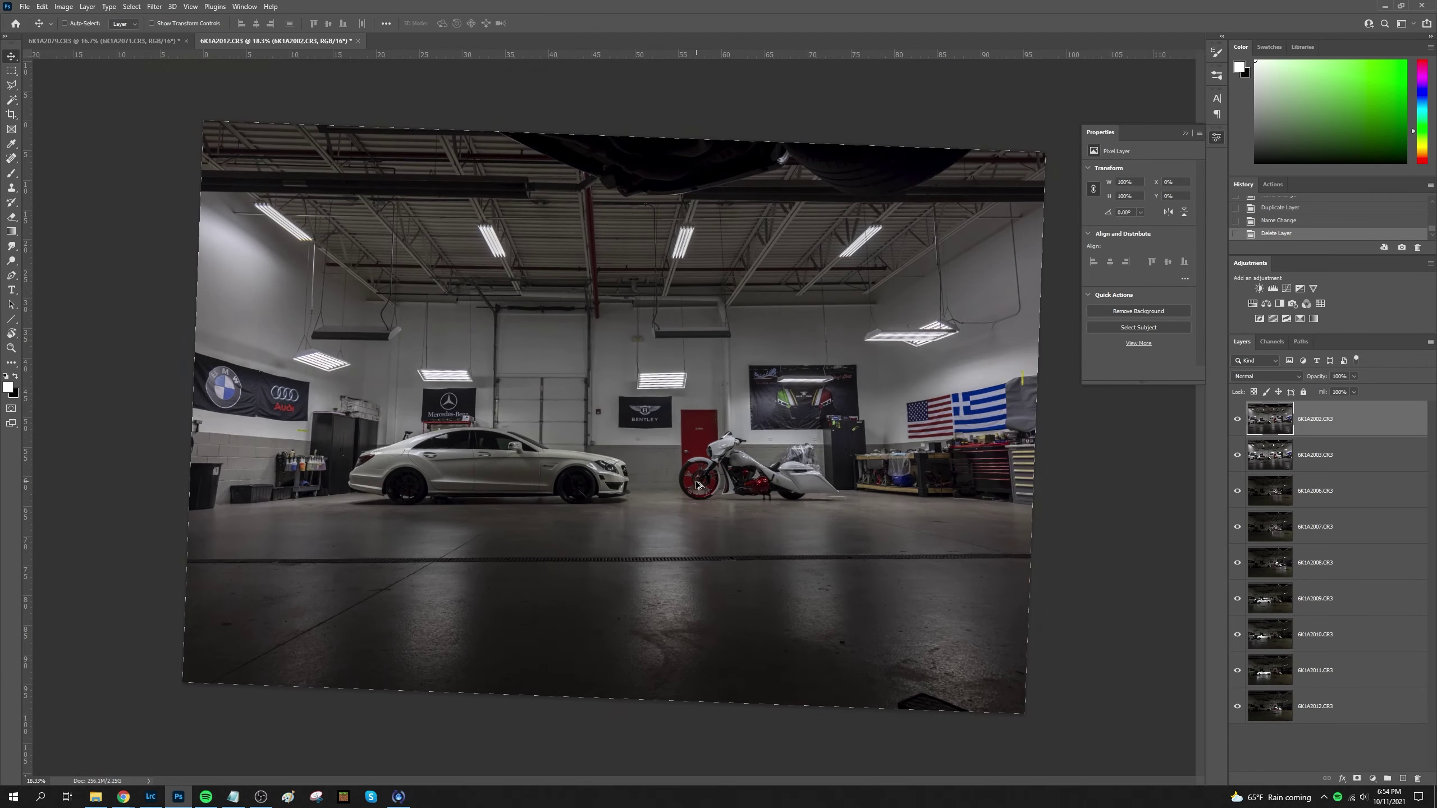
Drag layers 6K1A2002 and 6K1A2003 below all other exposure layers
{"action": "key", "text": "v"}
{"action": "left_click", "coordinate": [1318, 455], "text": "shift"}
{"action": "left_click_drag", "start_coordinate": [1318, 455], "coordinate": [1368, 702]}
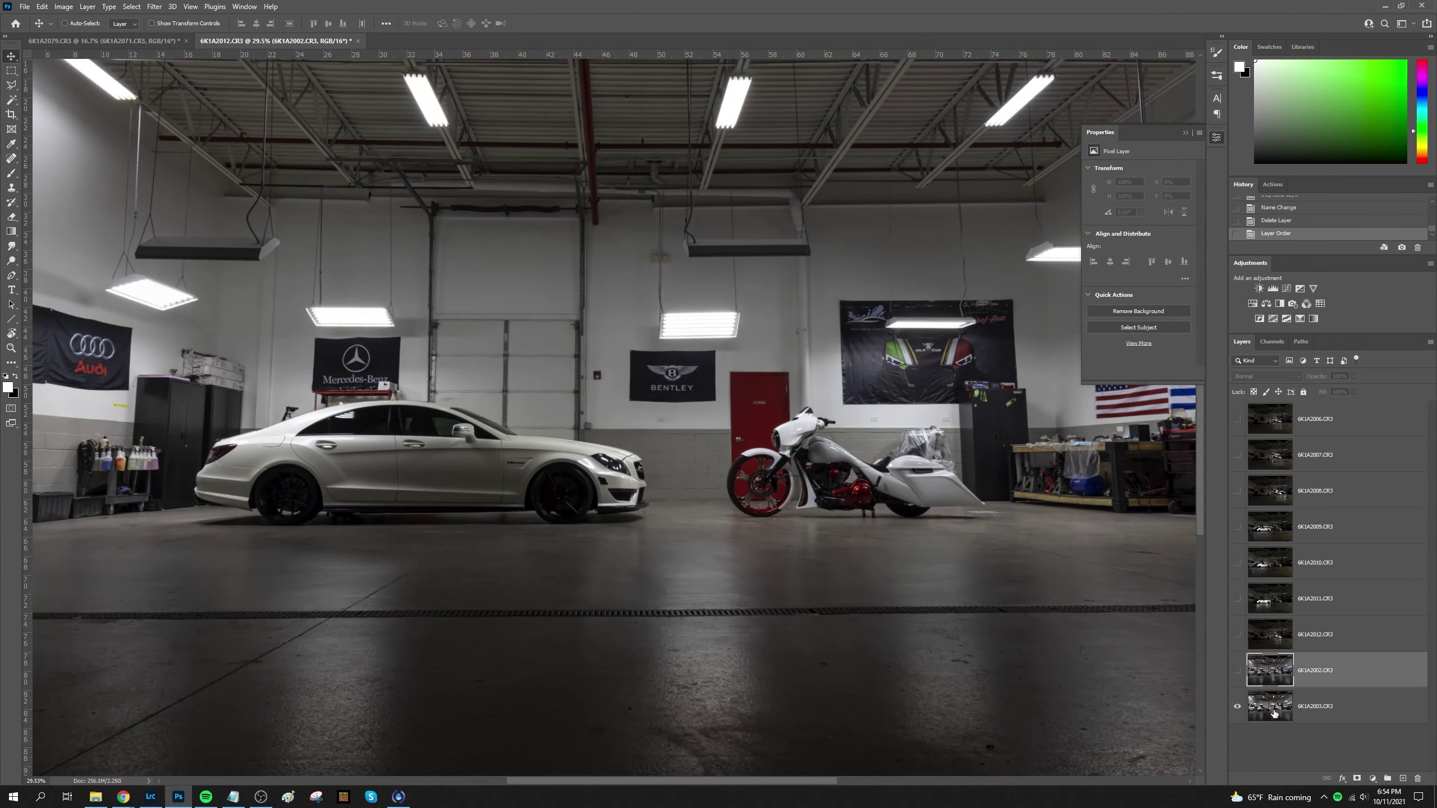
Add a black hide-all mask to 6K1A2002 and paint the first lamp tubes in
{"action": "left_click", "coordinate": [1357, 779], "text": "alt"}
{"action": "scroll", "coordinate": [549, 371], "scroll_direction": "up", "scroll_amount": 5}
{"action": "key", "text": "b"}
{"action": "right_click", "coordinate": [549, 371]}
{"action": "left_click_drag", "start_coordinate": [465, 340], "coordinate": [930, 337]}
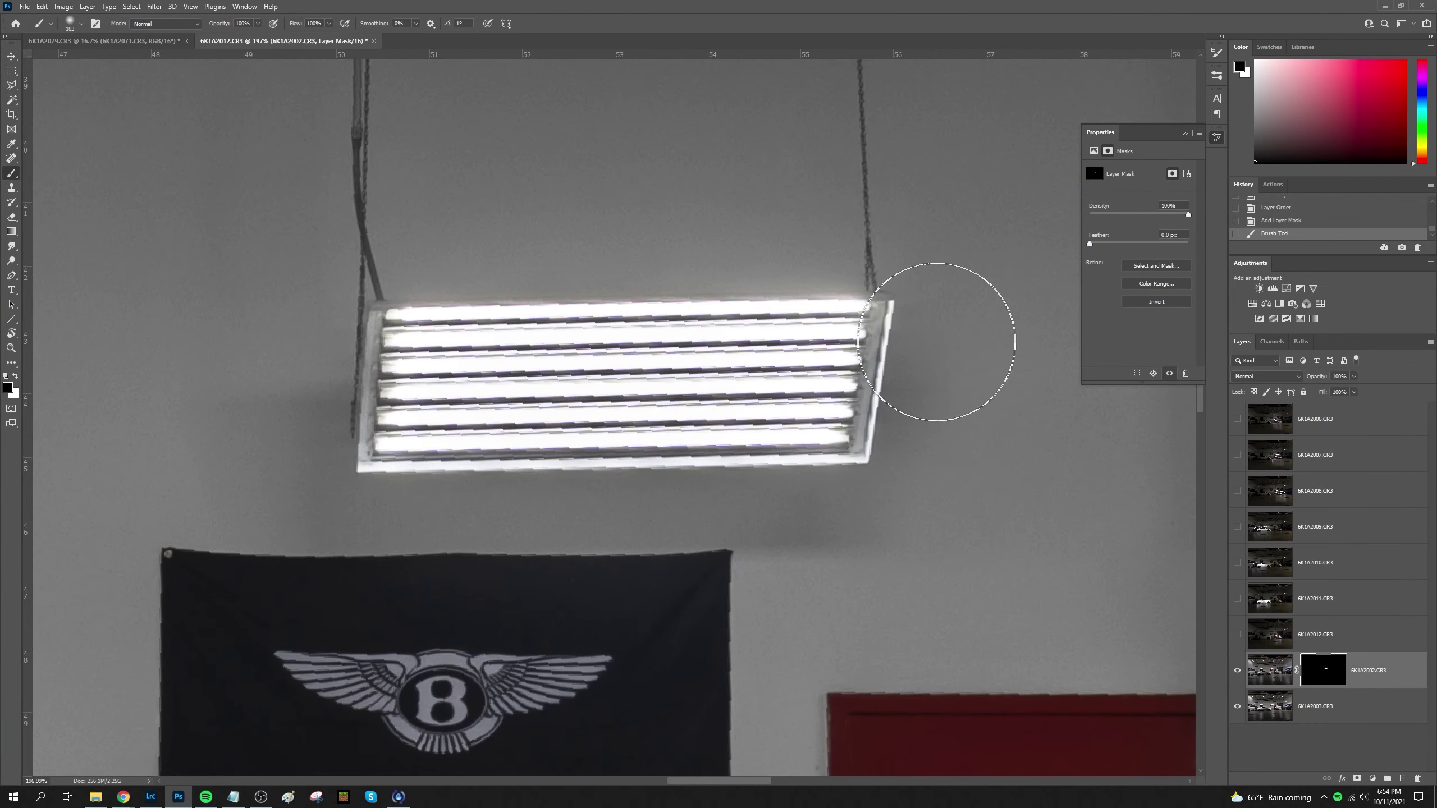
{"action": "key", "text": "x"}
Paint more lamp tubes and the hanging lamp into the mask with a smaller brush
{"action": "scroll", "coordinate": [872, 187], "scroll_direction": "down", "scroll_amount": 10}
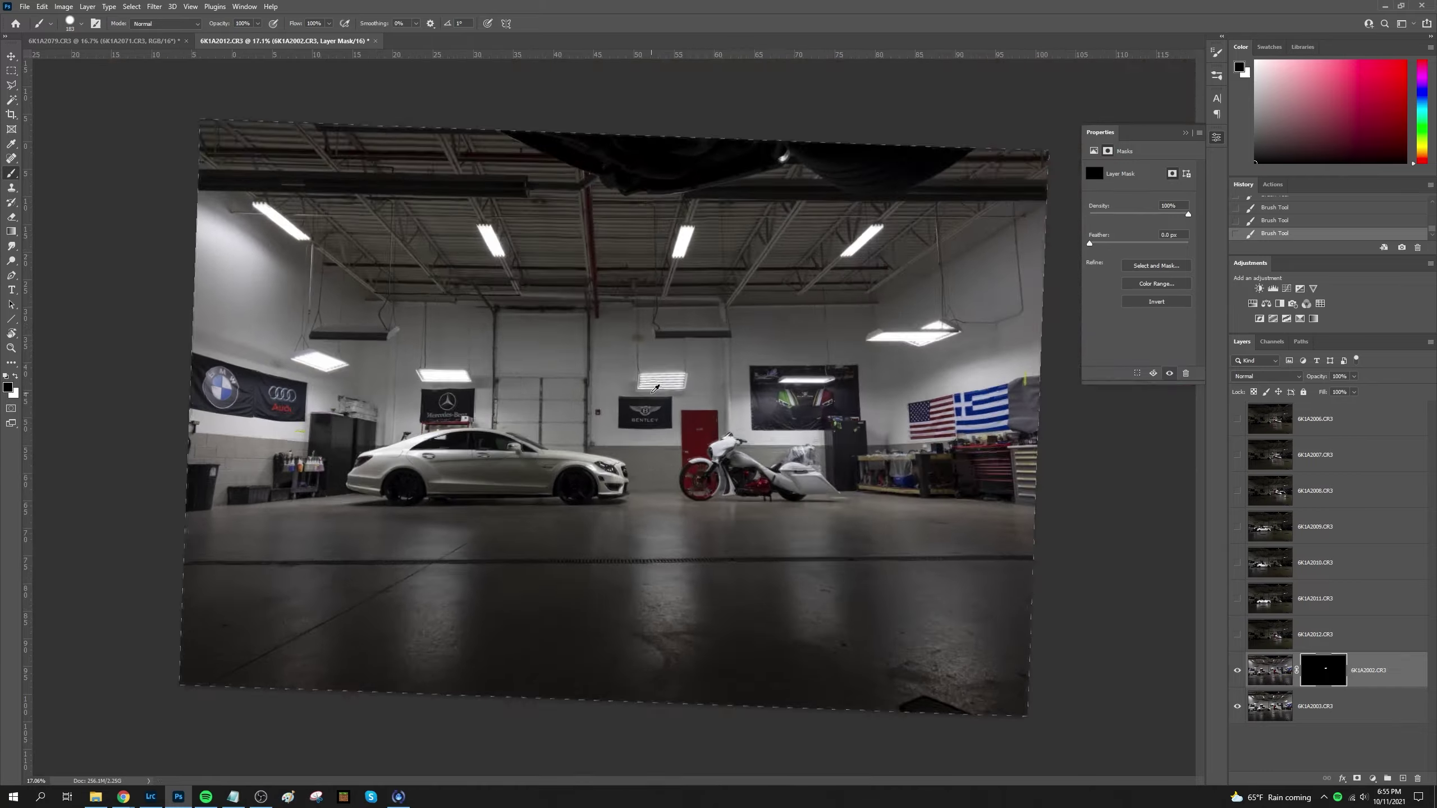
{"action": "scroll", "coordinate": [571, 337], "scroll_direction": "up", "scroll_amount": 10}
{"action": "key", "text": "bracketleft"}
{"action": "key", "text": "bracketleft"}
{"action": "key", "text": "bracketleft"}
{"action": "left_click_drag", "start_coordinate": [528, 387], "coordinate": [257, 497]}
{"action": "scroll", "coordinate": [860, 241], "scroll_direction": "right", "scroll_amount": 3}
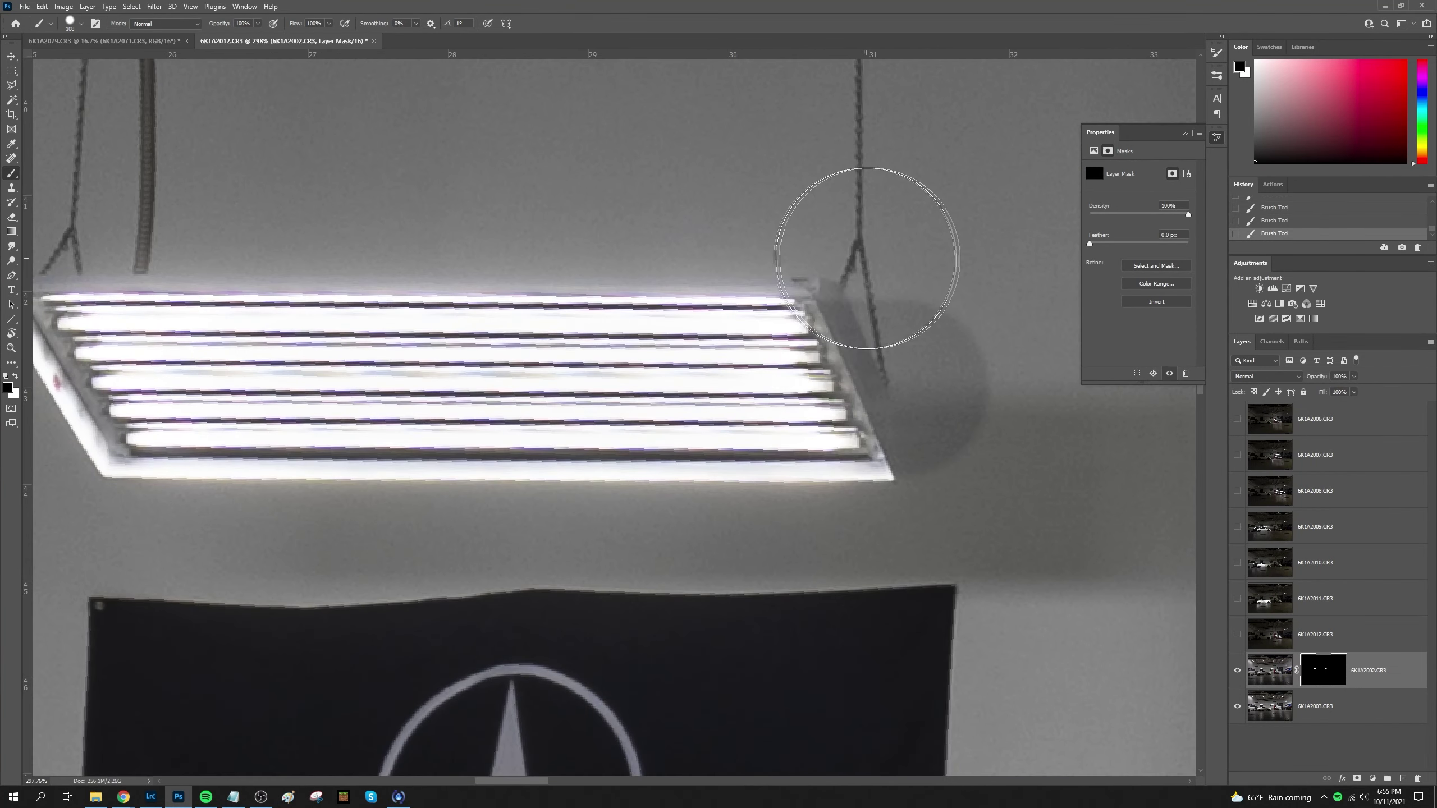
{"action": "left_click_drag", "start_coordinate": [860, 241], "coordinate": [96, 593]}
{"action": "scroll", "coordinate": [837, 402], "scroll_direction": "down", "scroll_amount": 5}
{"action": "scroll", "coordinate": [509, 318], "scroll_direction": "up", "scroll_amount": 5}
{"action": "left_click_drag", "start_coordinate": [481, 396], "coordinate": [1075, 469]}
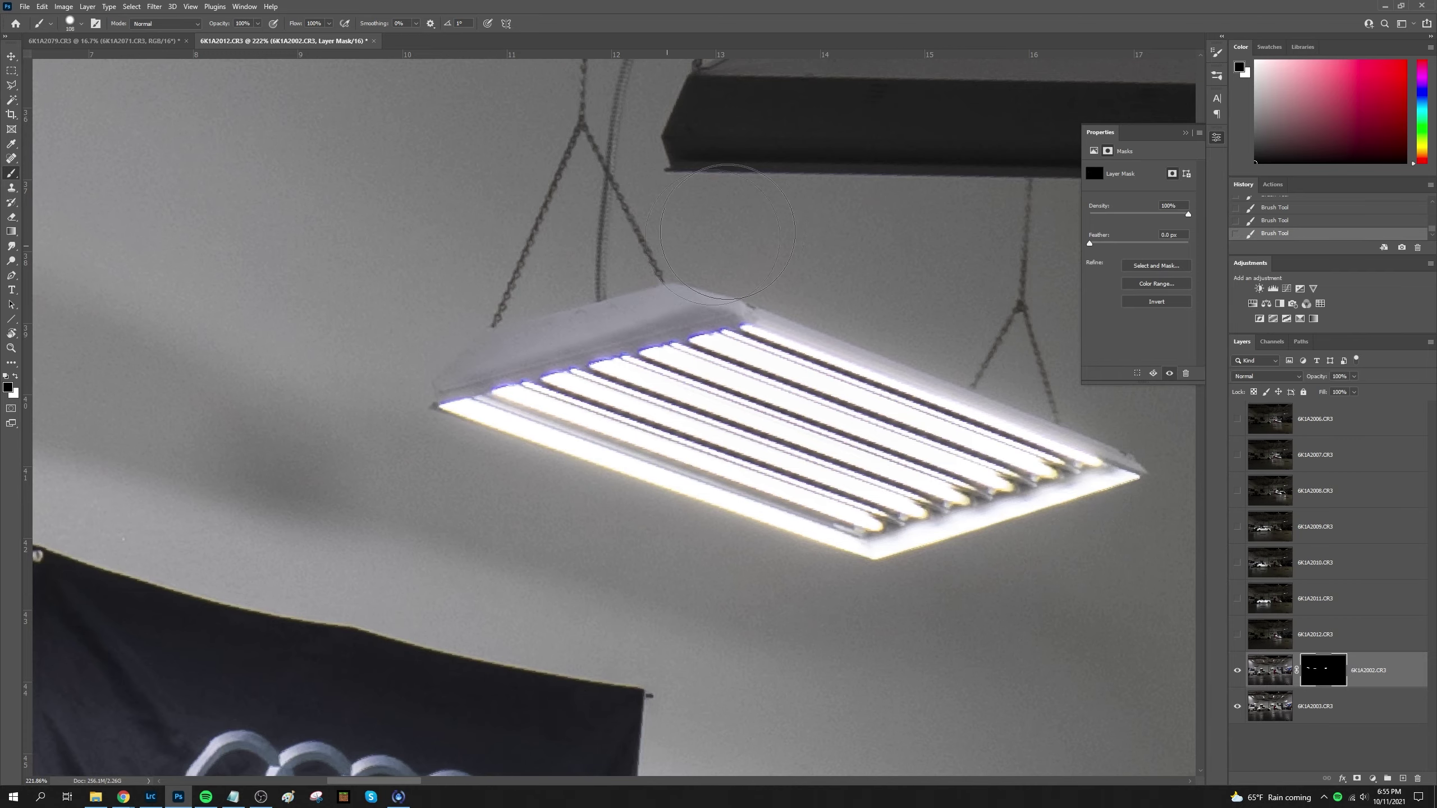
{"action": "left_click_drag", "start_coordinate": [481, 362], "coordinate": [708, 300]}
Paint the next lamp in on the mask while masking away its blown-out glare
{"action": "scroll", "coordinate": [678, 340], "scroll_direction": "down", "scroll_amount": 5}
{"action": "scroll", "coordinate": [930, 417], "scroll_direction": "up", "scroll_amount": 5}
{"action": "right_click", "coordinate": [478, 473]}
{"action": "left_click_drag", "start_coordinate": [551, 496], "coordinate": [542, 499]}
{"action": "left_click_drag", "start_coordinate": [348, 441], "coordinate": [278, 418]}
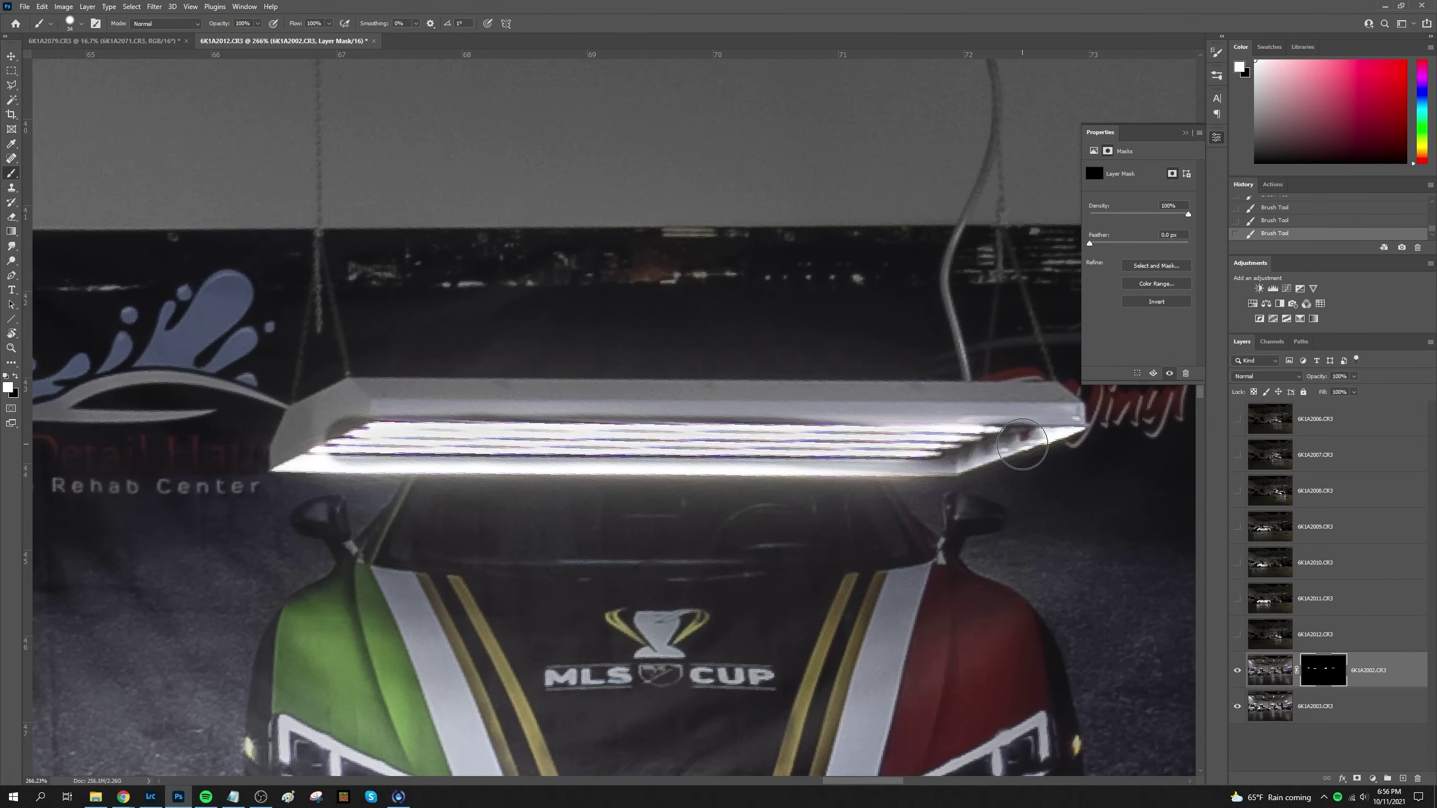
{"action": "mouse_move", "coordinate": [780, 388]}
{"action": "left_mouse_down"}
{"action": "mouse_move", "coordinate": [355, 399]}
{"action": "mouse_move", "coordinate": [843, 459]}
{"action": "mouse_move", "coordinate": [141, 476]}
{"action": "mouse_move", "coordinate": [962, 318]}
{"action": "left_mouse_up"}
{"action": "scroll", "coordinate": [355, 399], "scroll_direction": "down", "scroll_amount": 2}
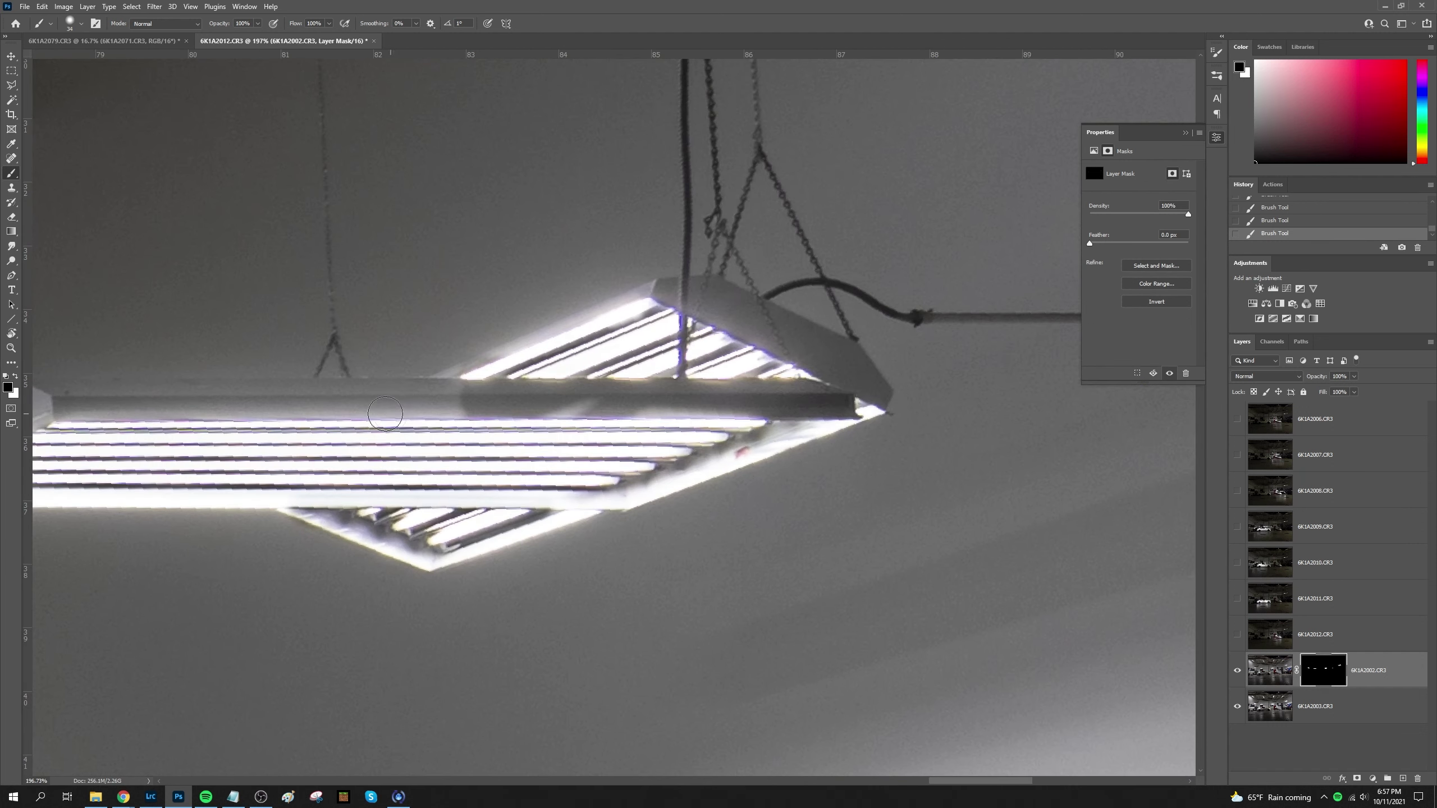
{"action": "left_click_drag", "start_coordinate": [690, 334], "coordinate": [429, 357]}
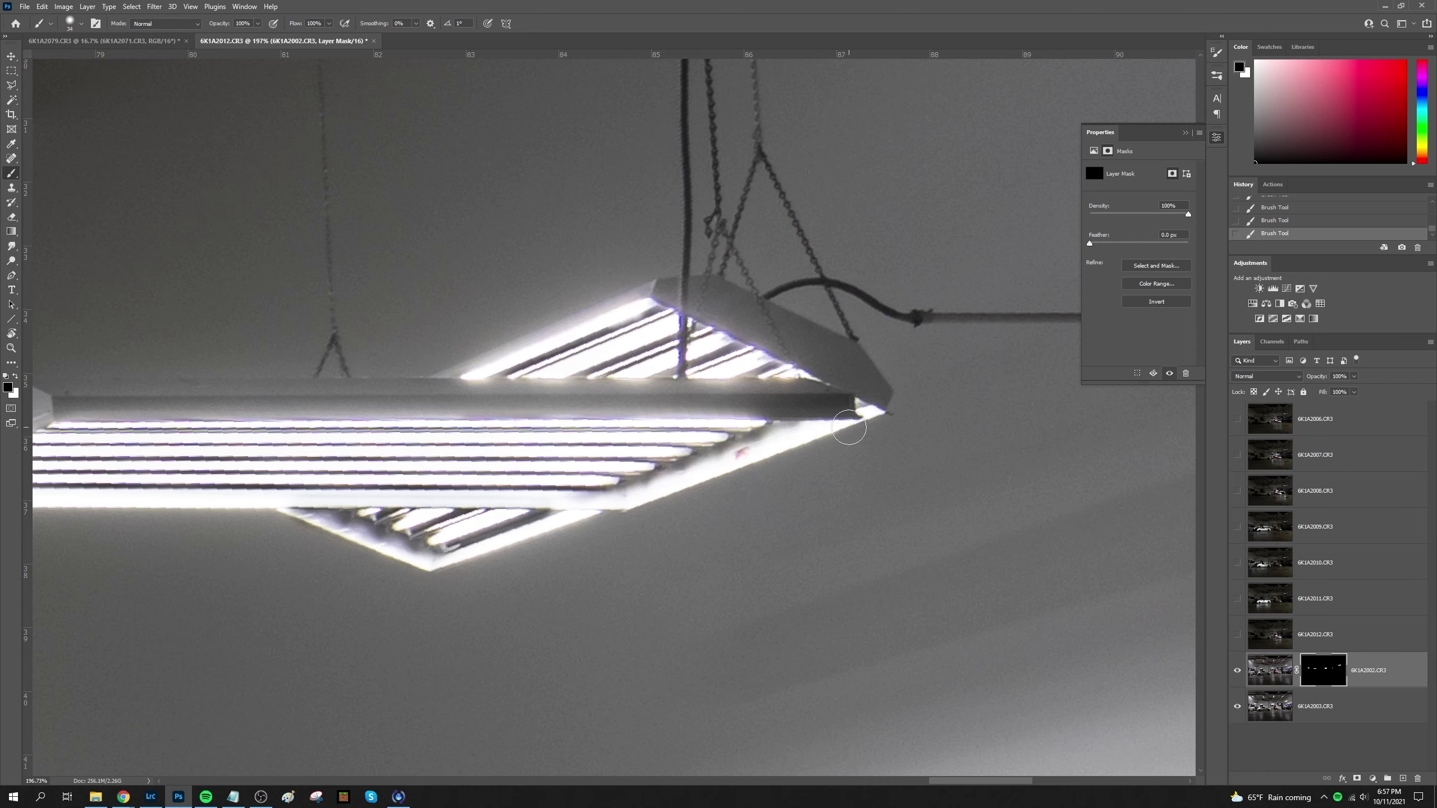
Paint the remaining ceiling lamp tubes with a 75 px brush and fit the image in view
{"action": "right_click", "coordinate": [589, 507]}
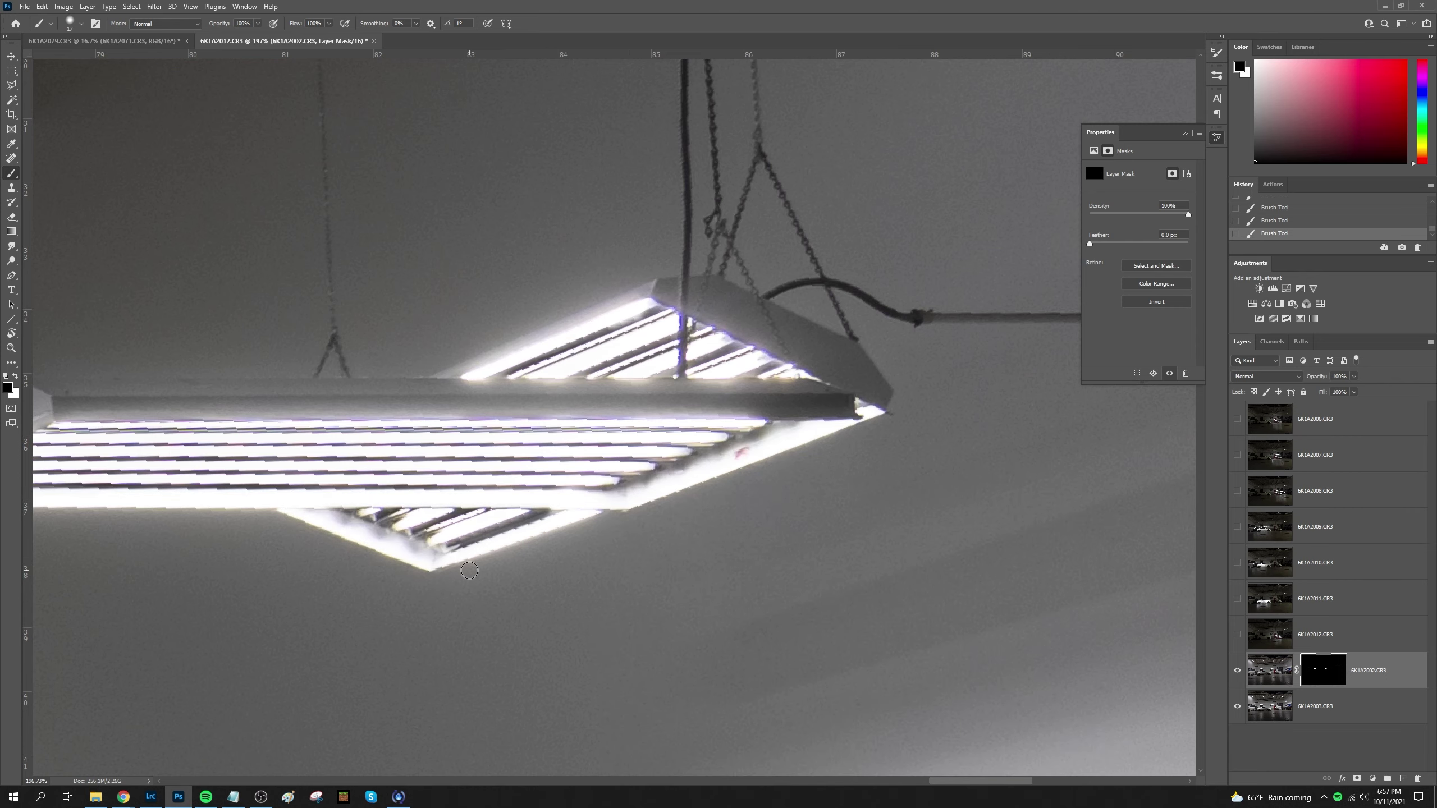
{"action": "key", "text": "bracketright"}
{"action": "key", "text": "bracketright"}
{"action": "key", "text": "bracketright"}
{"action": "scroll", "coordinate": [886, 401], "scroll_direction": "down", "scroll_amount": 3}
{"action": "scroll", "coordinate": [396, 339], "scroll_direction": "up", "scroll_amount": 3}
{"action": "right_click", "coordinate": [365, 408]}
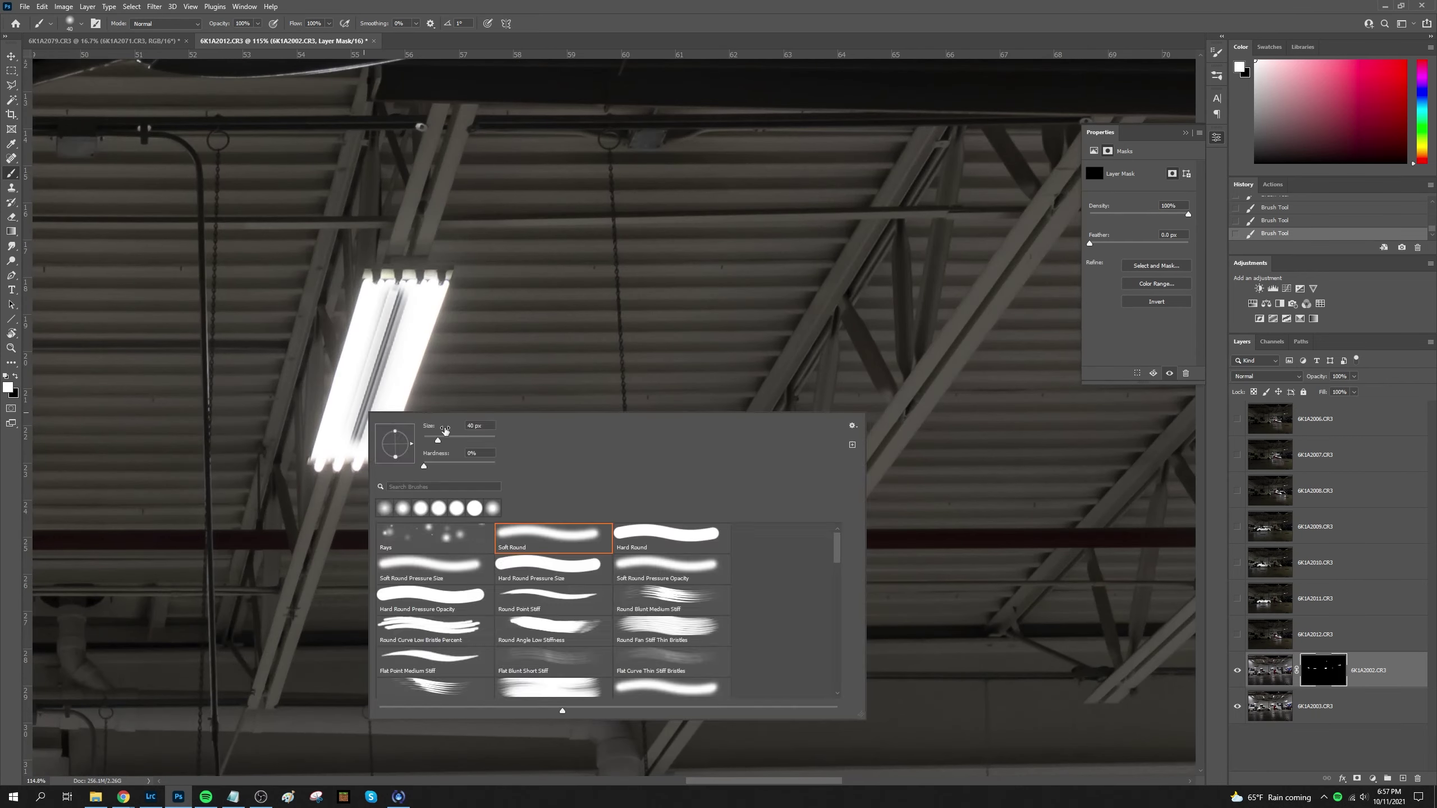
{"action": "left_click_drag", "start_coordinate": [340, 306], "coordinate": [789, 305]}
{"action": "scroll", "coordinate": [789, 304], "scroll_direction": "right", "scroll_amount": 3}
{"action": "scroll", "coordinate": [789, 304], "scroll_direction": "right", "scroll_amount": 3}
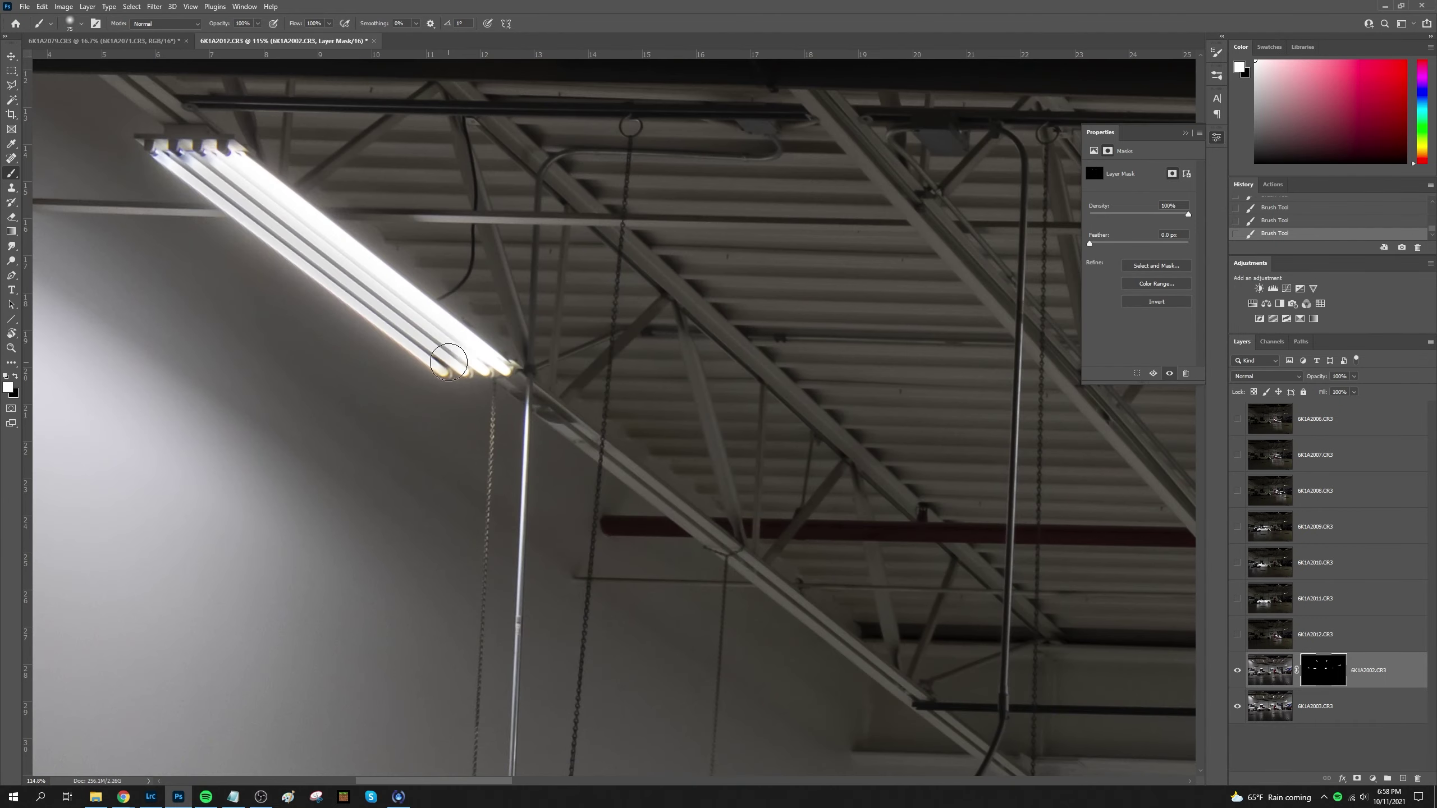
{"action": "scroll", "coordinate": [789, 304], "scroll_direction": "right", "scroll_amount": 3}
{"action": "scroll", "coordinate": [780, 319], "scroll_direction": "right", "scroll_amount": 3}
{"action": "key", "text": "x"}
{"action": "key", "text": "ctrl+0"}
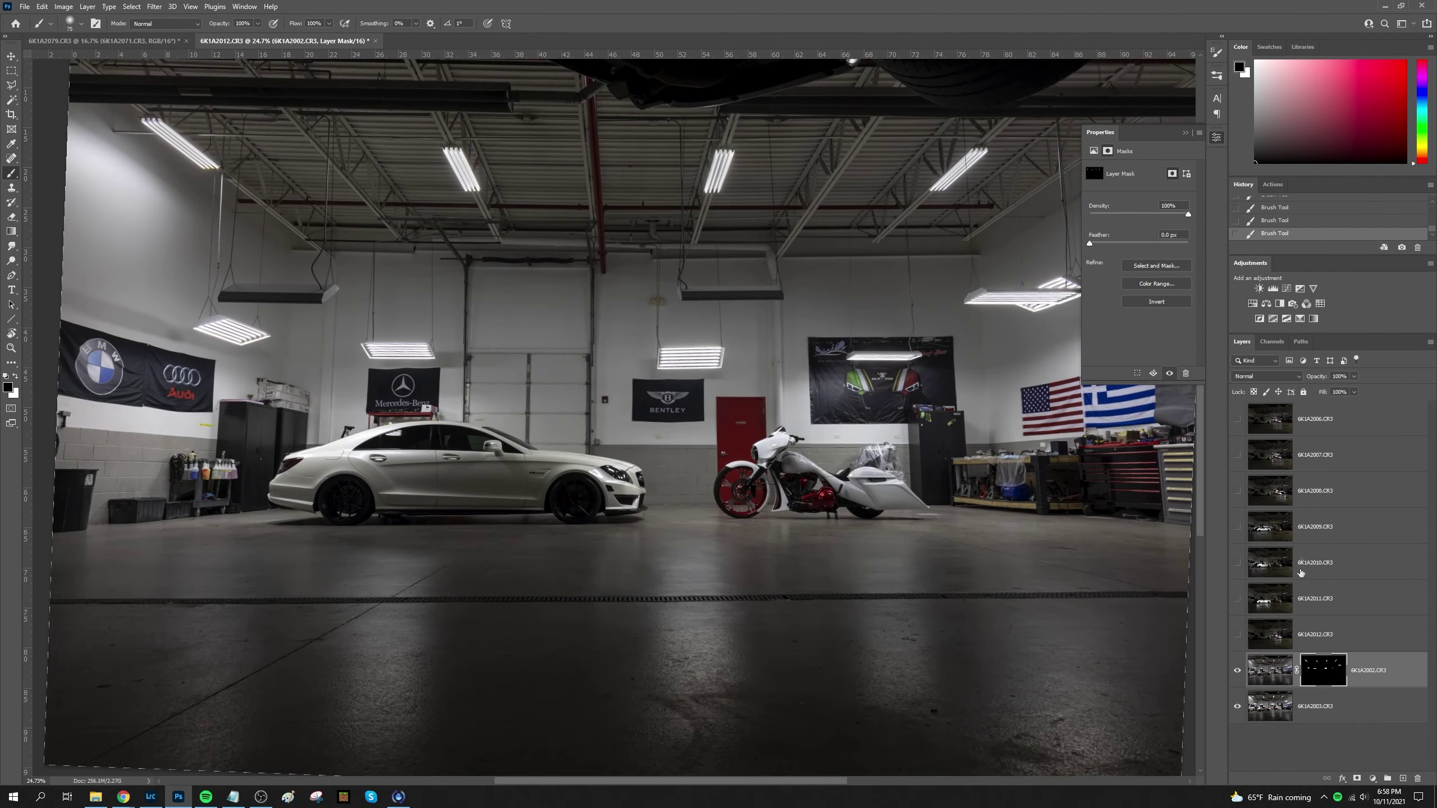
Set layers 6K1A2009–6K1A2011 to Lighten blend mode and check layer 6K1A2010's light strokes
{"action": "left_click_drag", "start_coordinate": [1237, 527], "coordinate": [1242, 602]}
{"action": "left_click", "coordinate": [1267, 376]}
{"action": "left_click", "coordinate": [1250, 464]}
{"action": "left_click", "coordinate": [1271, 527]}
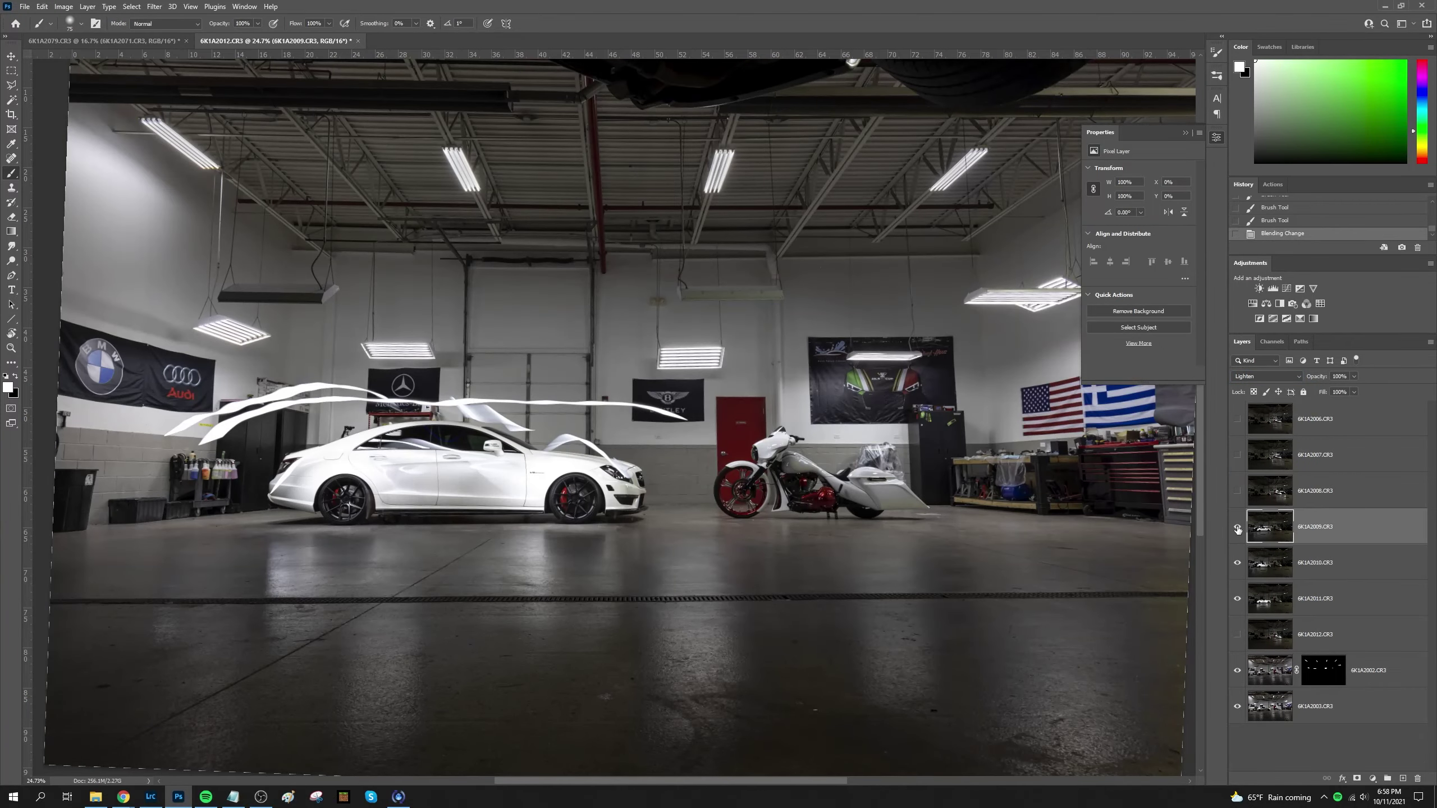
{"action": "left_click", "coordinate": [1237, 563]}
{"action": "left_click", "coordinate": [1237, 563]}
Start a Pen path at the car's rear bumper and trace along its edge
{"action": "key", "text": "p"}
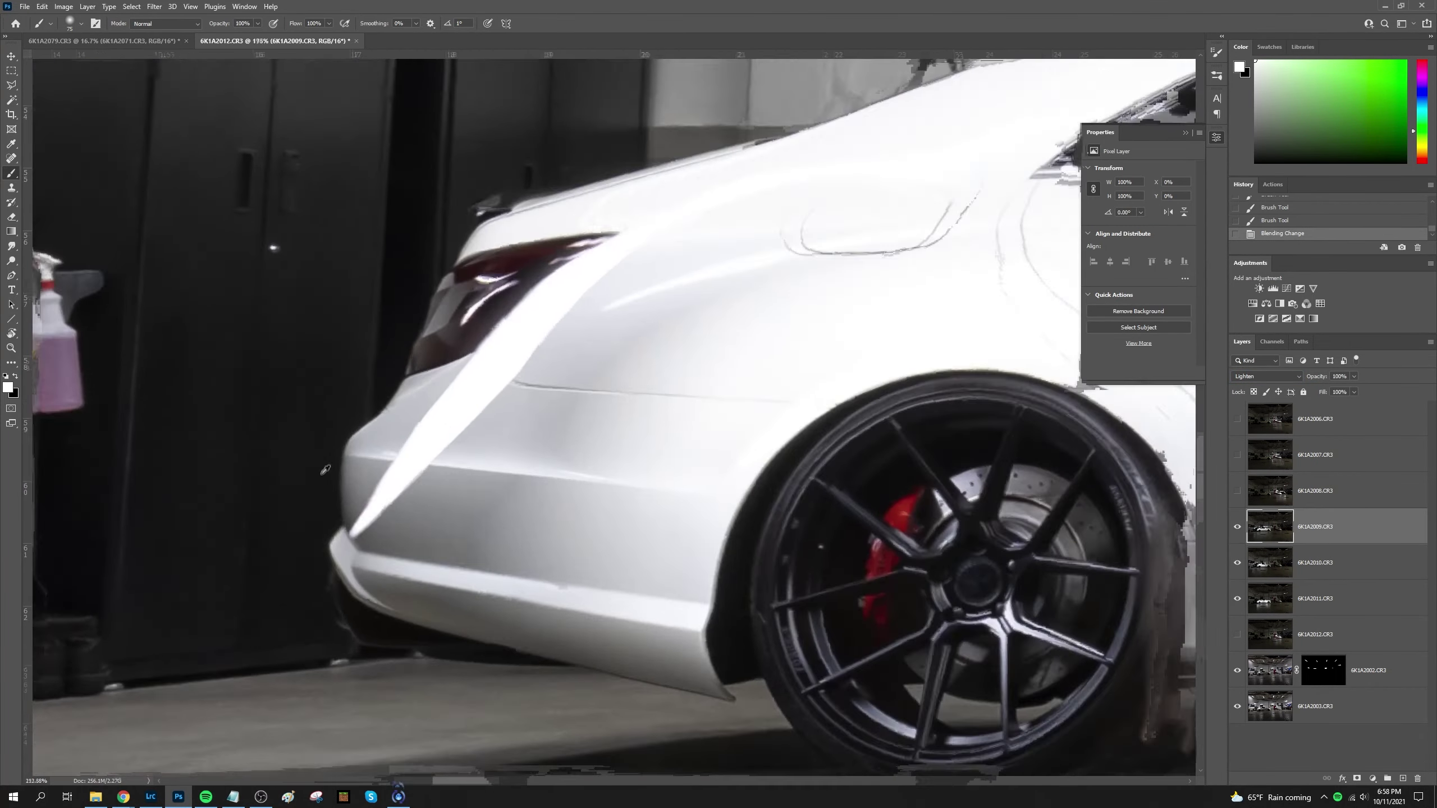
{"action": "scroll", "coordinate": [321, 516], "scroll_direction": "up", "scroll_amount": 5}
{"action": "scroll", "coordinate": [321, 516], "scroll_direction": "up", "scroll_amount": 5}
{"action": "left_click", "coordinate": [808, 564]}
{"action": "scroll", "coordinate": [808, 564], "scroll_direction": "left", "scroll_amount": 10}
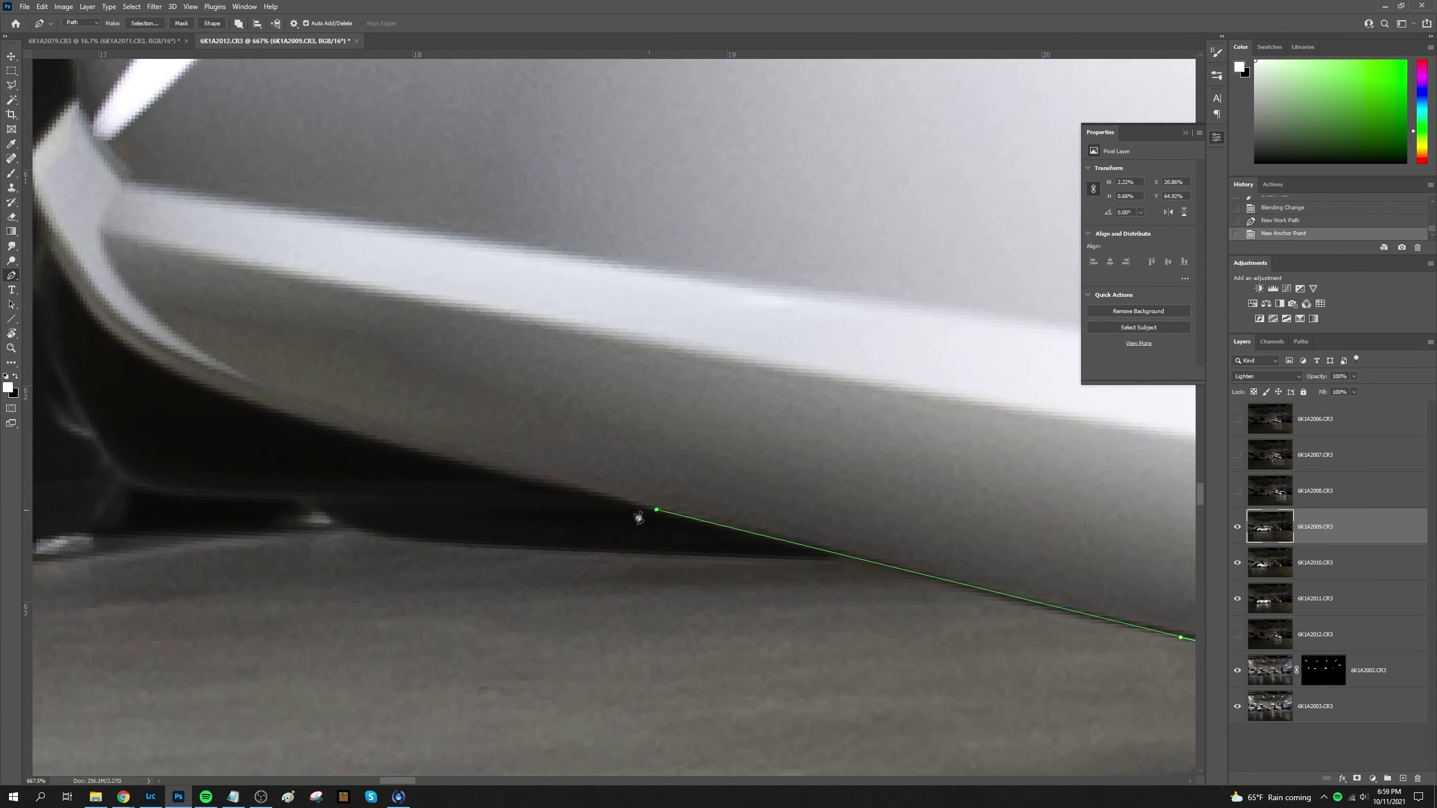
{"action": "left_click", "coordinate": [1089, 539]}
{"action": "left_click_drag", "start_coordinate": [614, 526], "coordinate": [578, 522]}
{"action": "left_click_drag", "start_coordinate": [522, 445], "coordinate": [494, 592]}
{"action": "left_click", "coordinate": [481, 475]}
{"action": "left_click_drag", "start_coordinate": [481, 475], "coordinate": [509, 736]}
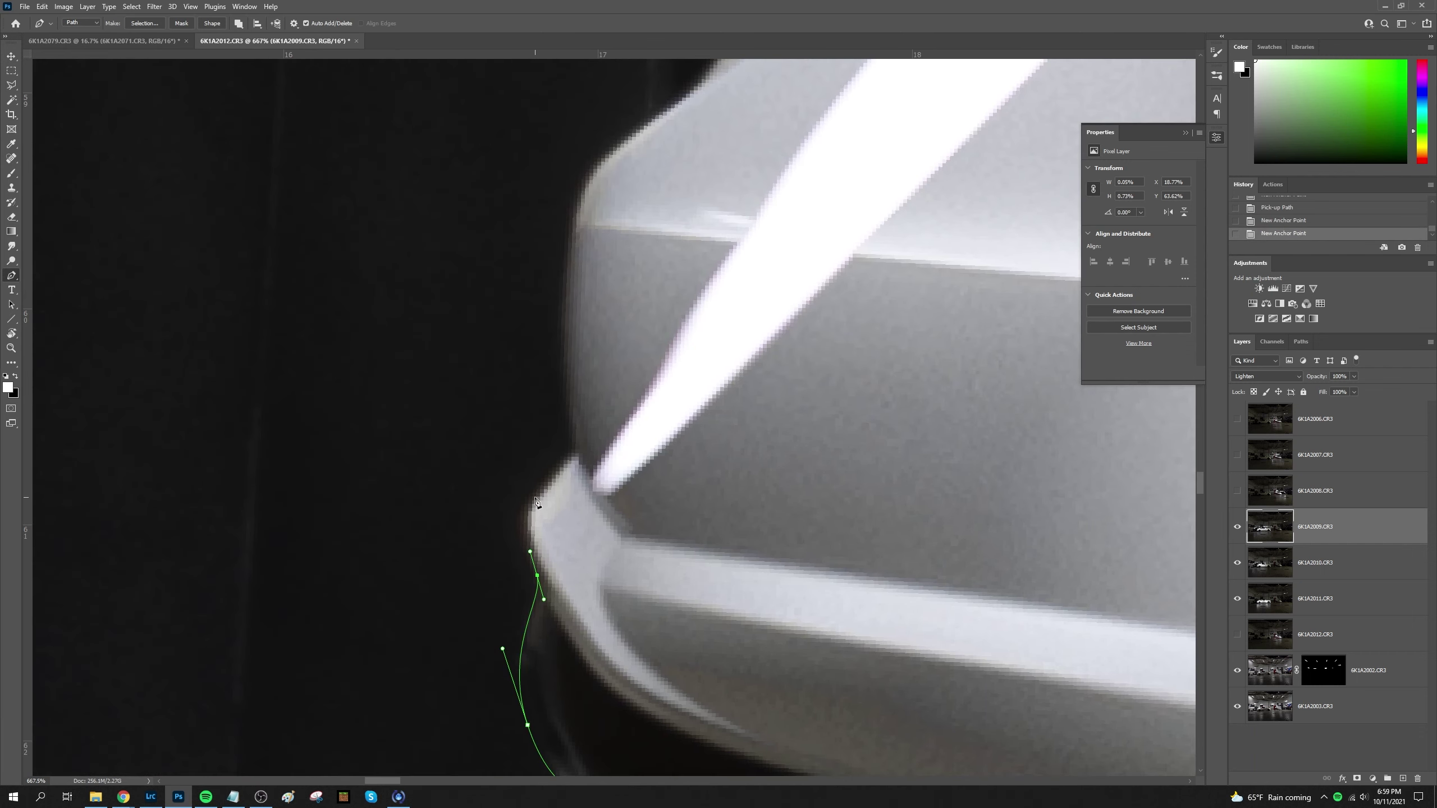
Continue the path up the car's rear and along the trunk line
{"action": "left_click", "coordinate": [496, 519]}
{"action": "left_click_drag", "start_coordinate": [604, 433], "coordinate": [566, 736]}
{"action": "left_click", "coordinate": [642, 417]}
{"action": "left_click_drag", "start_coordinate": [641, 417], "coordinate": [600, 522]}
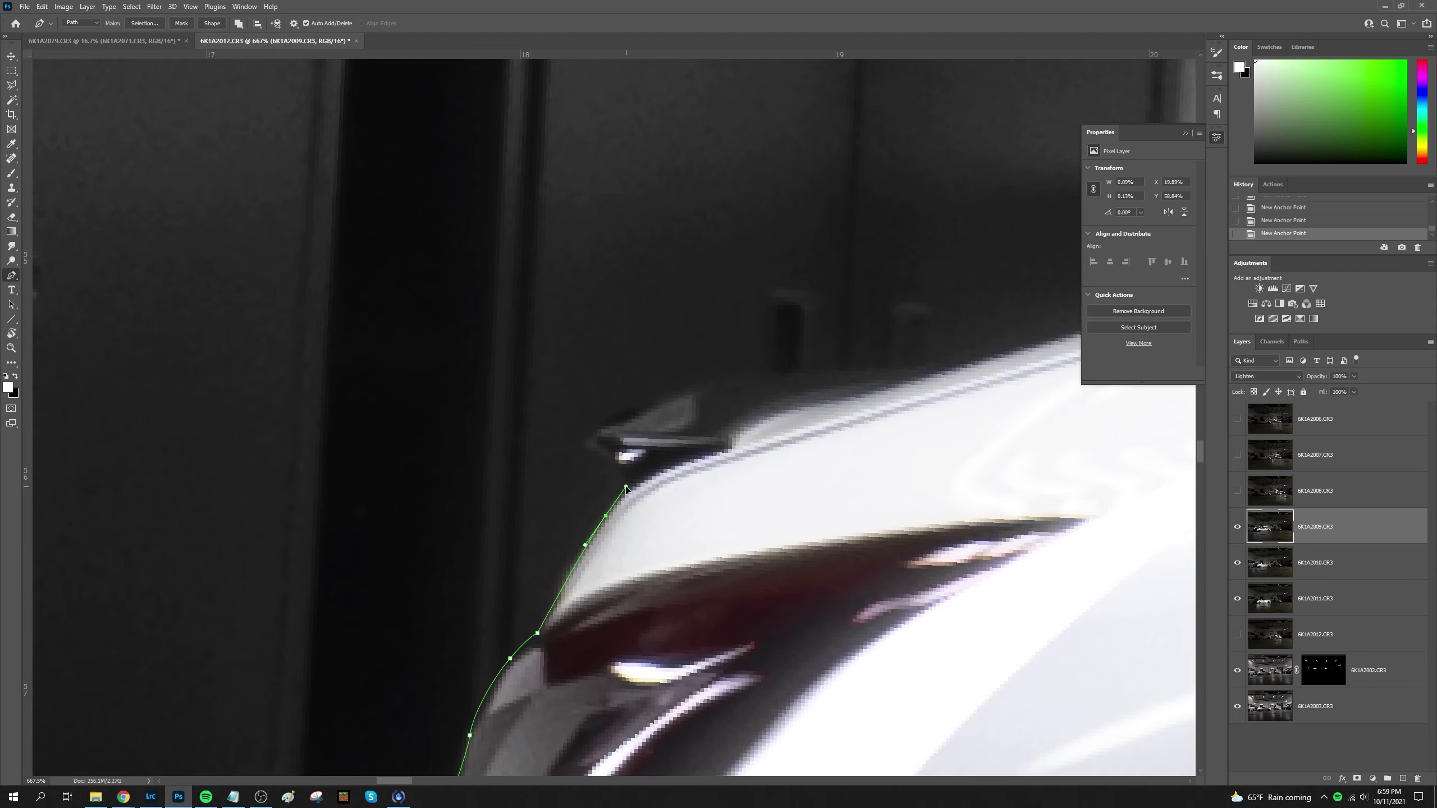
{"action": "scroll", "coordinate": [604, 432], "scroll_direction": "right", "scroll_amount": 3}
{"action": "left_click", "coordinate": [656, 433]}
{"action": "scroll", "coordinate": [704, 407], "scroll_direction": "right", "scroll_amount": 5}
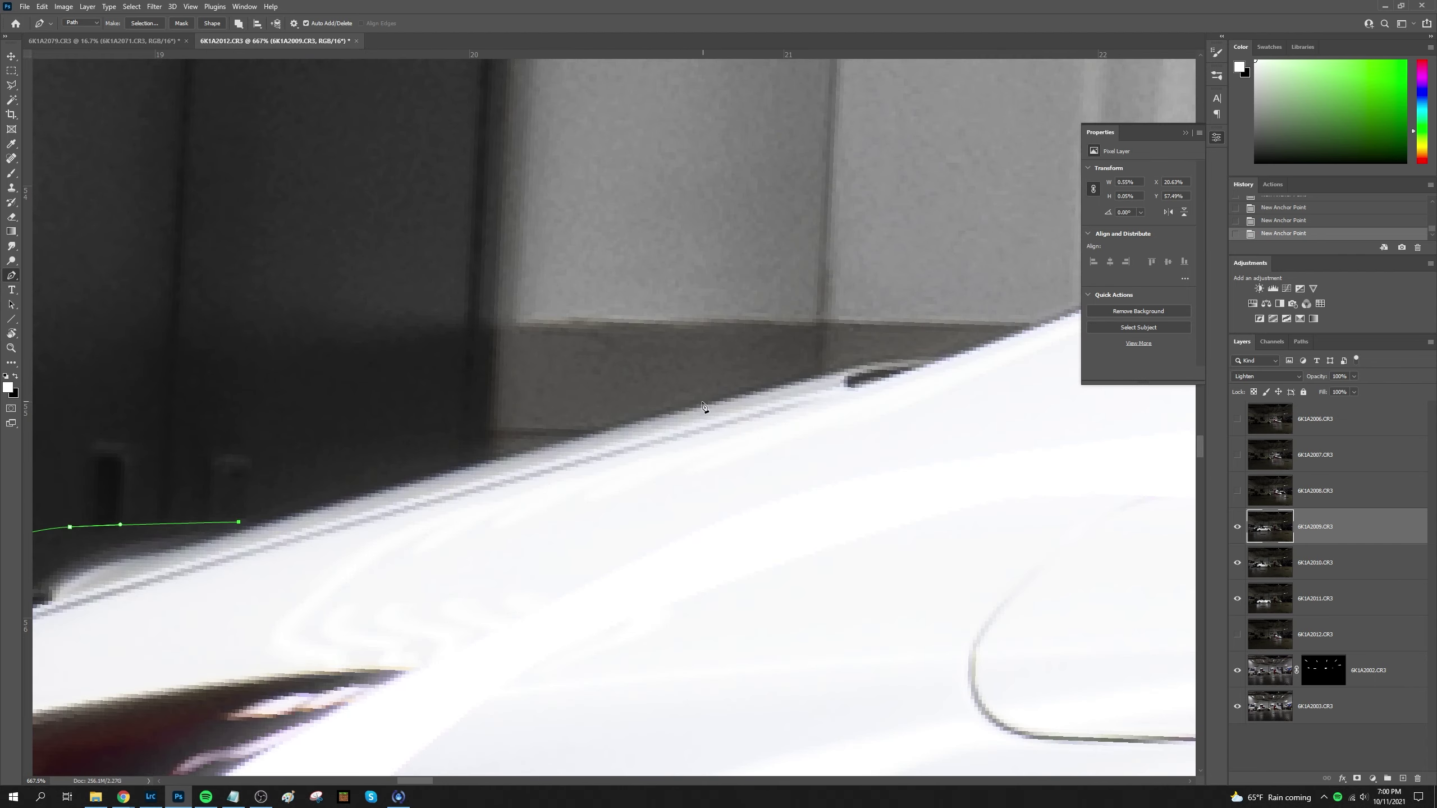
{"action": "left_click", "coordinate": [245, 524]}
{"action": "scroll", "coordinate": [667, 426], "scroll_direction": "right", "scroll_amount": 5}
Trace the path along the roof line, adjusting anchors to hug it
{"action": "left_click", "coordinate": [885, 312]}
{"action": "scroll", "coordinate": [426, 439], "scroll_direction": "right", "scroll_amount": 5}
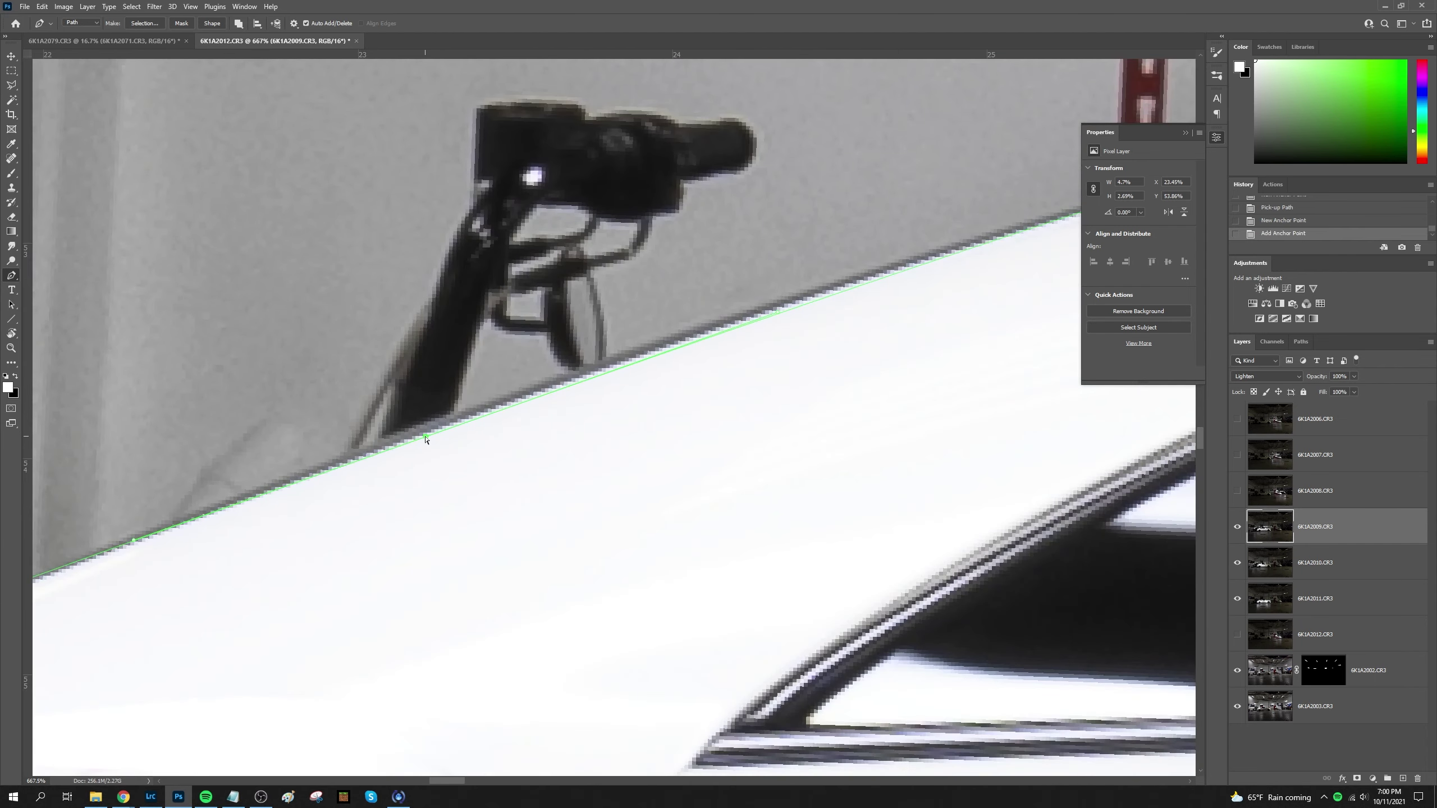
{"action": "left_click_drag", "start_coordinate": [515, 393], "coordinate": [523, 389]}
{"action": "scroll", "coordinate": [288, 520], "scroll_direction": "left", "scroll_amount": 5}
{"action": "scroll", "coordinate": [417, 525], "scroll_direction": "right", "scroll_amount": 10}
{"action": "scroll", "coordinate": [417, 525], "scroll_direction": "up", "scroll_amount": 3}
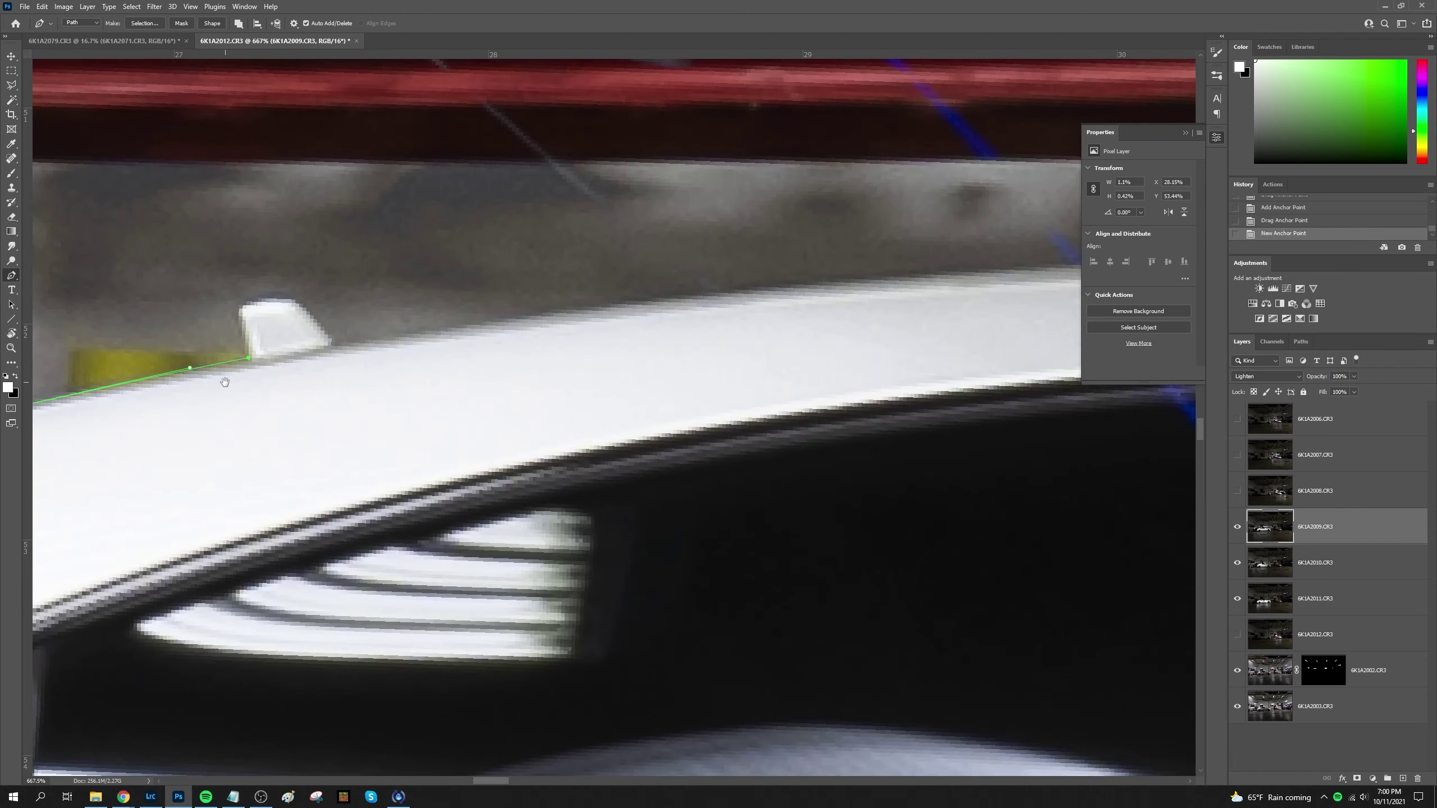
{"action": "left_click", "coordinate": [500, 415]}
{"action": "left_click", "coordinate": [488, 362]}
{"action": "scroll", "coordinate": [588, 396], "scroll_direction": "right", "scroll_amount": 5}
Extend the outline along the rest of the roof and over the hood curve
{"action": "left_click", "coordinate": [1055, 377]}
{"action": "scroll", "coordinate": [873, 476], "scroll_direction": "right", "scroll_amount": 5}
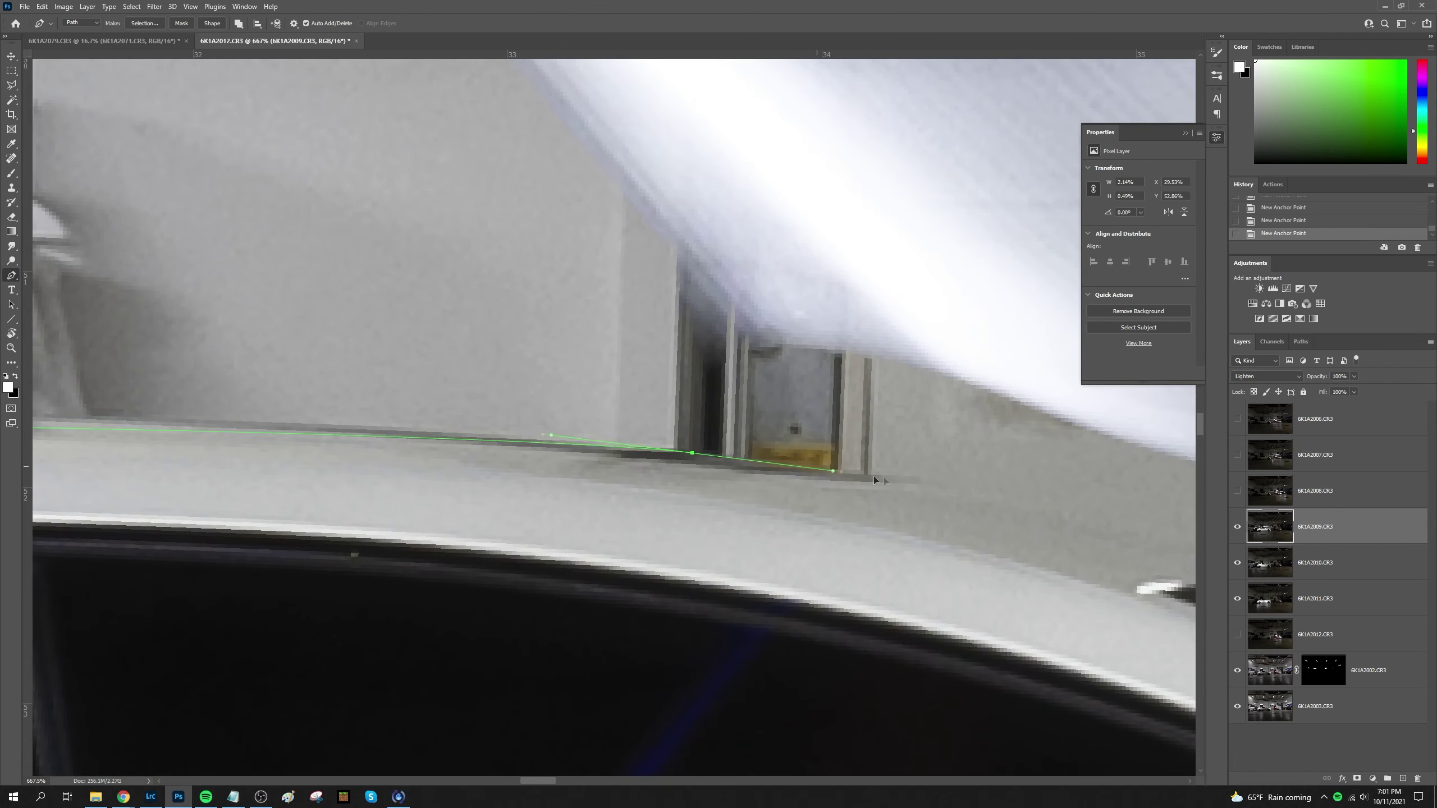
{"action": "scroll", "coordinate": [874, 476], "scroll_direction": "right", "scroll_amount": 5}
{"action": "scroll", "coordinate": [594, 454], "scroll_direction": "right", "scroll_amount": 5}
{"action": "scroll", "coordinate": [612, 481], "scroll_direction": "left", "scroll_amount": 5}
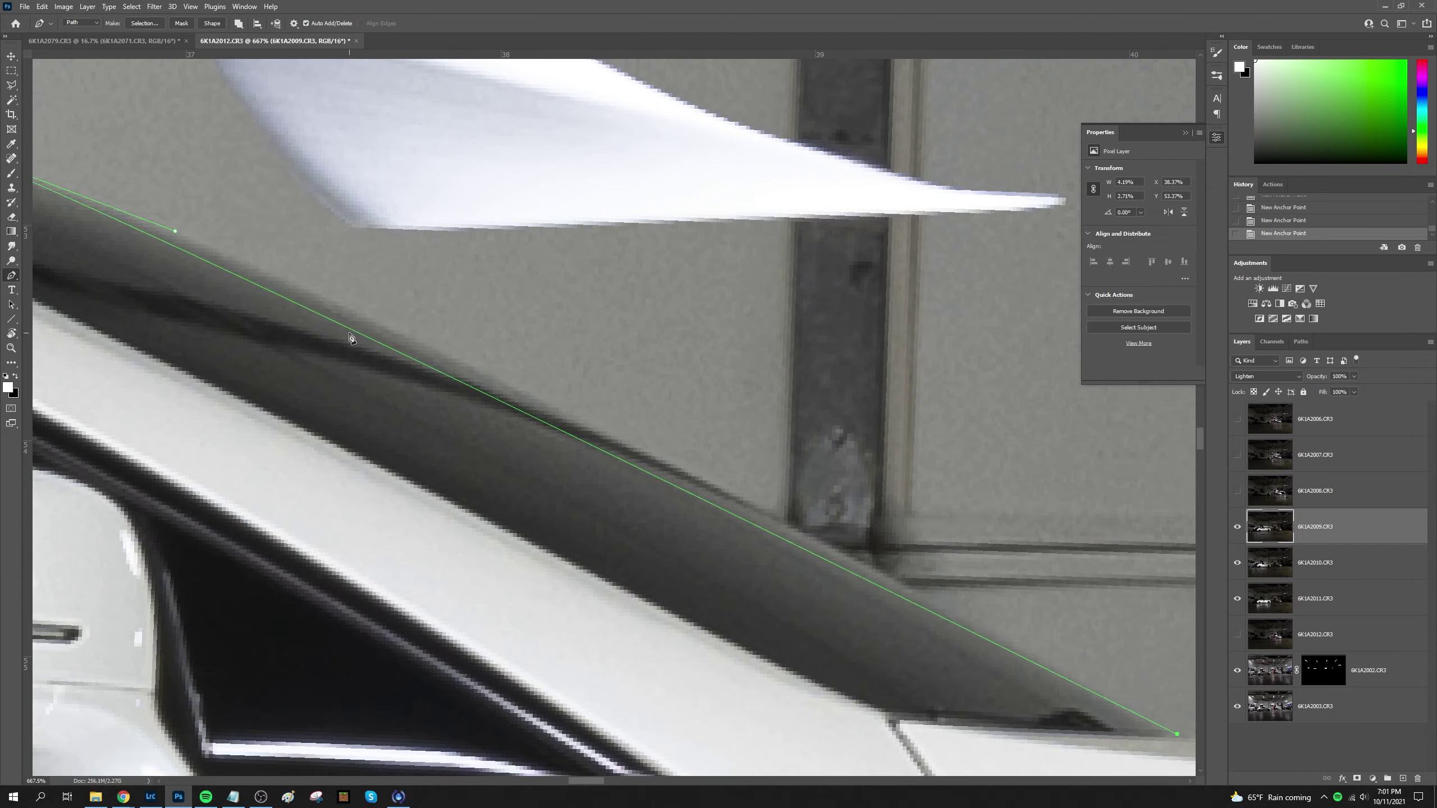
{"action": "left_click", "coordinate": [770, 497]}
{"action": "scroll", "coordinate": [770, 507], "scroll_direction": "left", "scroll_amount": 5}
{"action": "scroll", "coordinate": [362, 430], "scroll_direction": "right", "scroll_amount": 10}
{"action": "scroll", "coordinate": [610, 417], "scroll_direction": "down", "scroll_amount": 5}
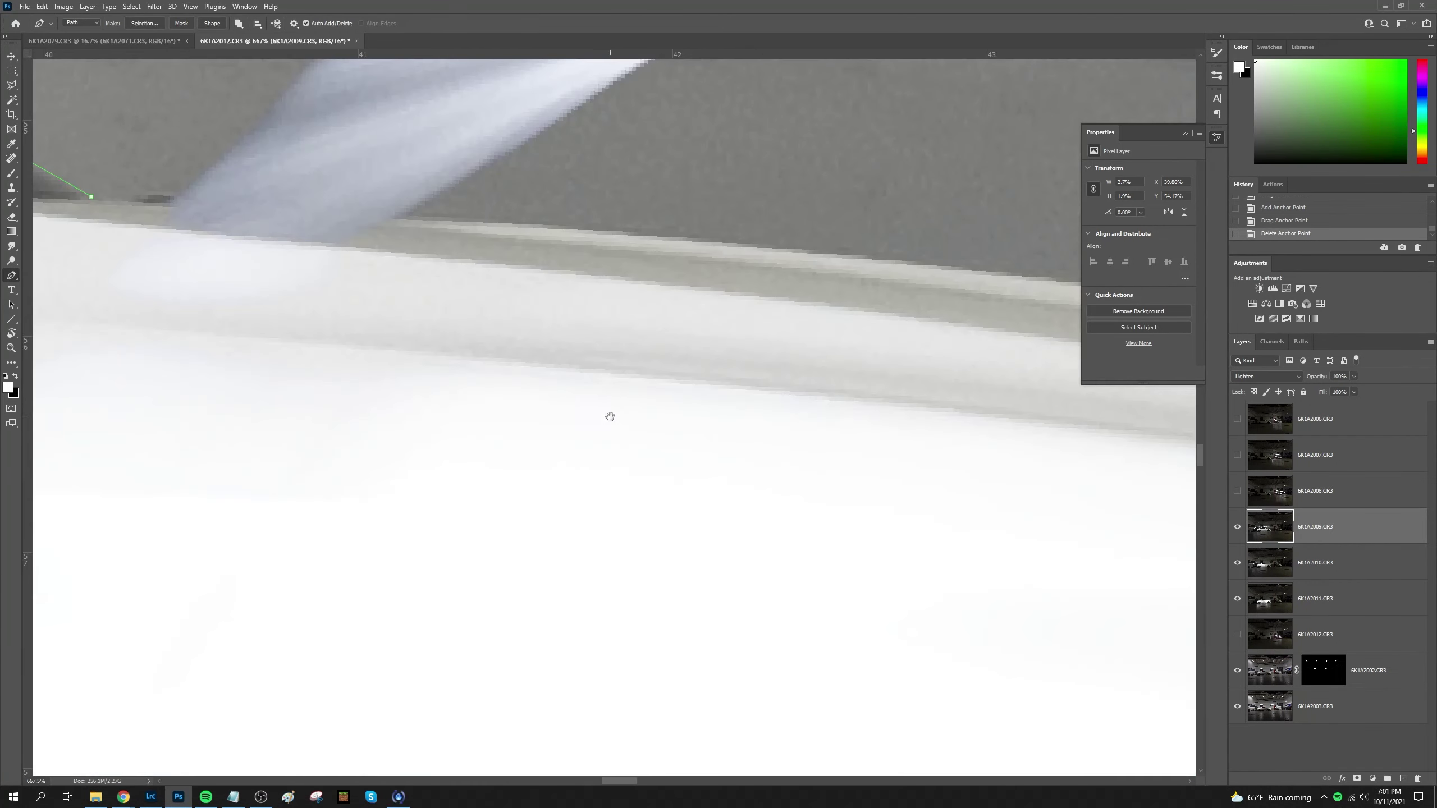
{"action": "scroll", "coordinate": [995, 275], "scroll_direction": "right", "scroll_amount": 10}
{"action": "left_click", "coordinate": [481, 176]}
{"action": "left_click", "coordinate": [681, 220]}
{"action": "scroll", "coordinate": [735, 283], "scroll_direction": "right", "scroll_amount": 2}
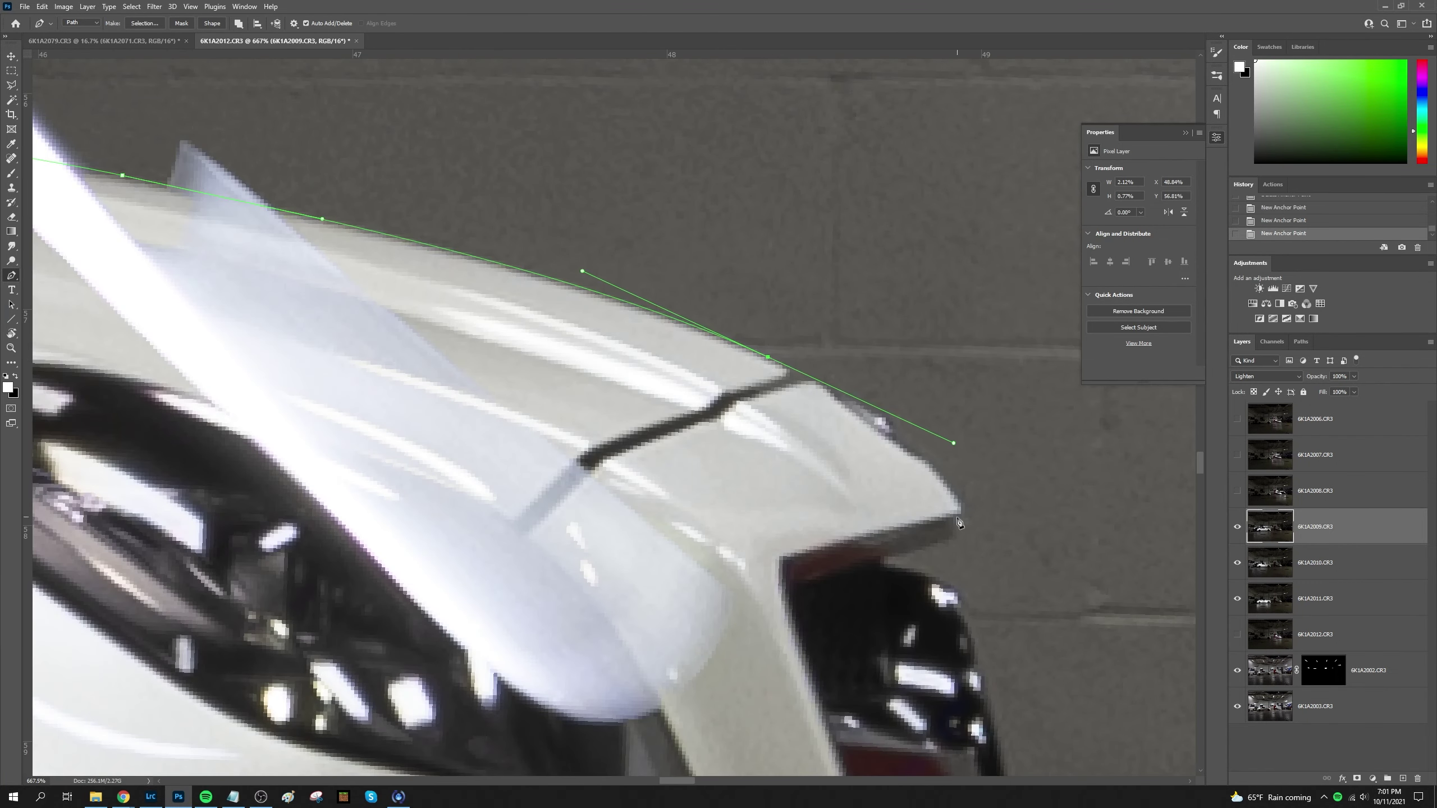
{"action": "scroll", "coordinate": [812, 479], "scroll_direction": "down", "scroll_amount": 2}
{"action": "scroll", "coordinate": [812, 480], "scroll_direction": "right", "scroll_amount": 2}
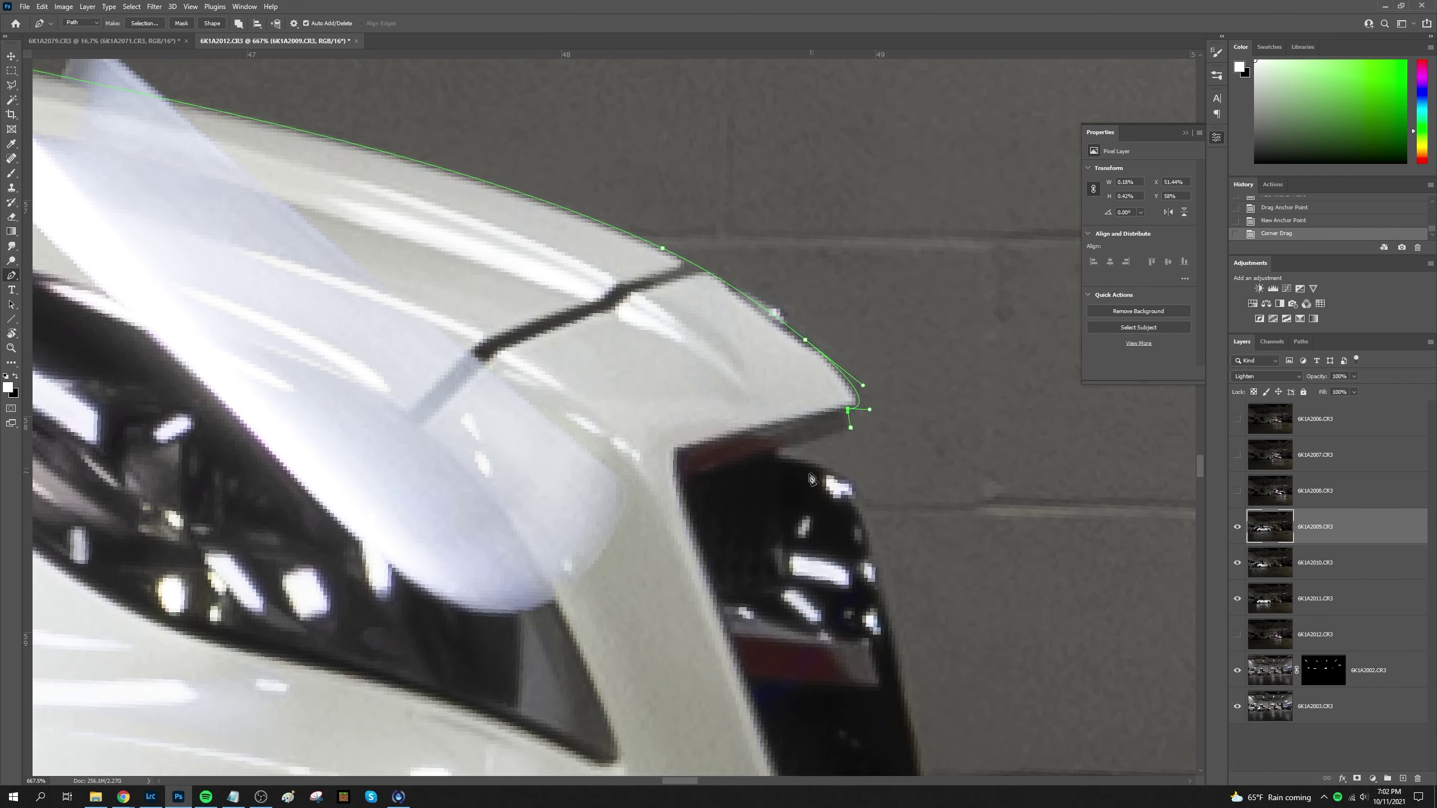
{"action": "scroll", "coordinate": [884, 576], "scroll_direction": "down", "scroll_amount": 5}
Trace the outline down the headlight edge toward the front bumper
{"action": "left_click", "coordinate": [789, 442]}
{"action": "left_click", "coordinate": [762, 495]}
{"action": "left_click", "coordinate": [797, 518]}
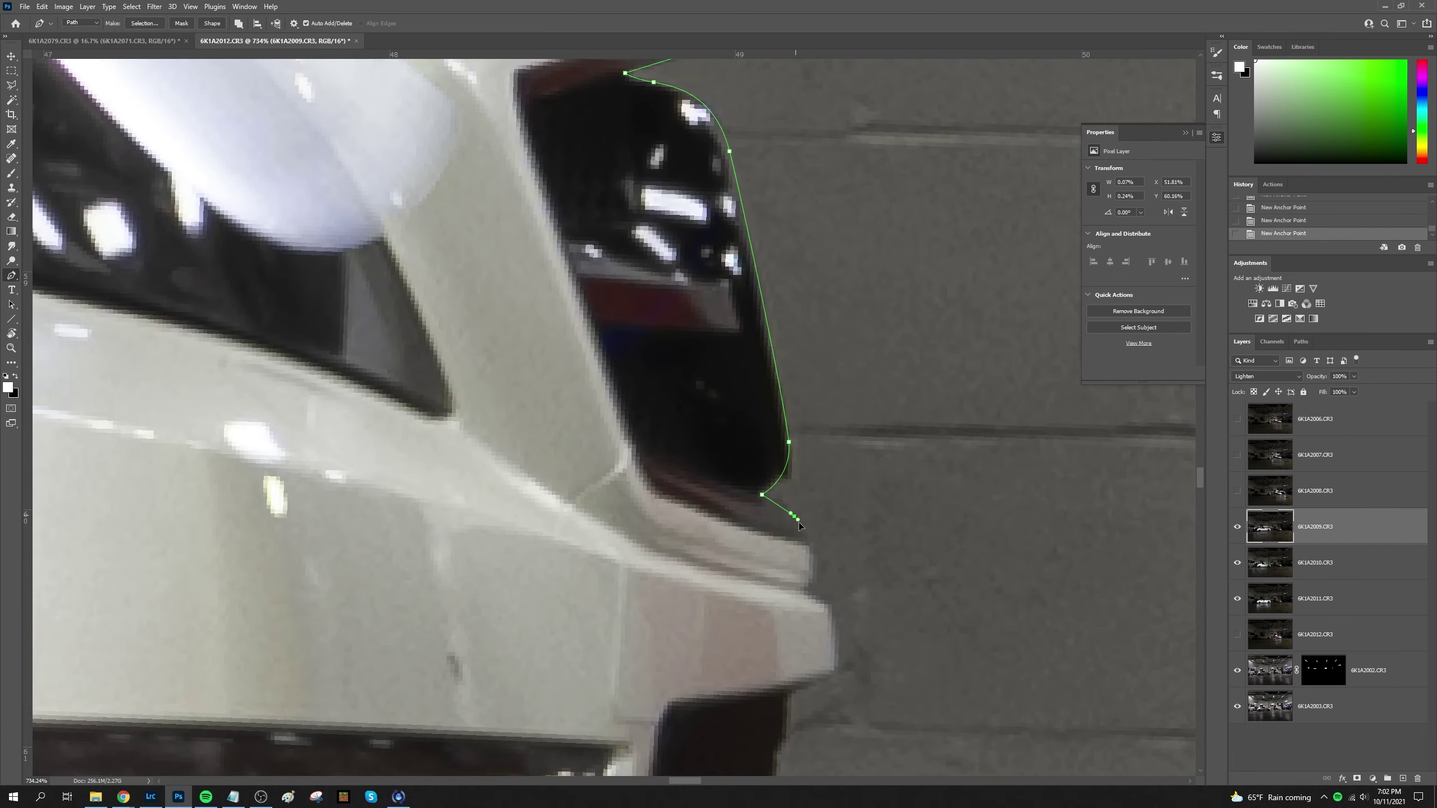
{"action": "left_click", "coordinate": [835, 625]}
{"action": "left_click", "coordinate": [838, 652]}
{"action": "scroll", "coordinate": [792, 537], "scroll_direction": "down", "scroll_amount": 3}
{"action": "scroll", "coordinate": [761, 440], "scroll_direction": "left", "scroll_amount": 1}
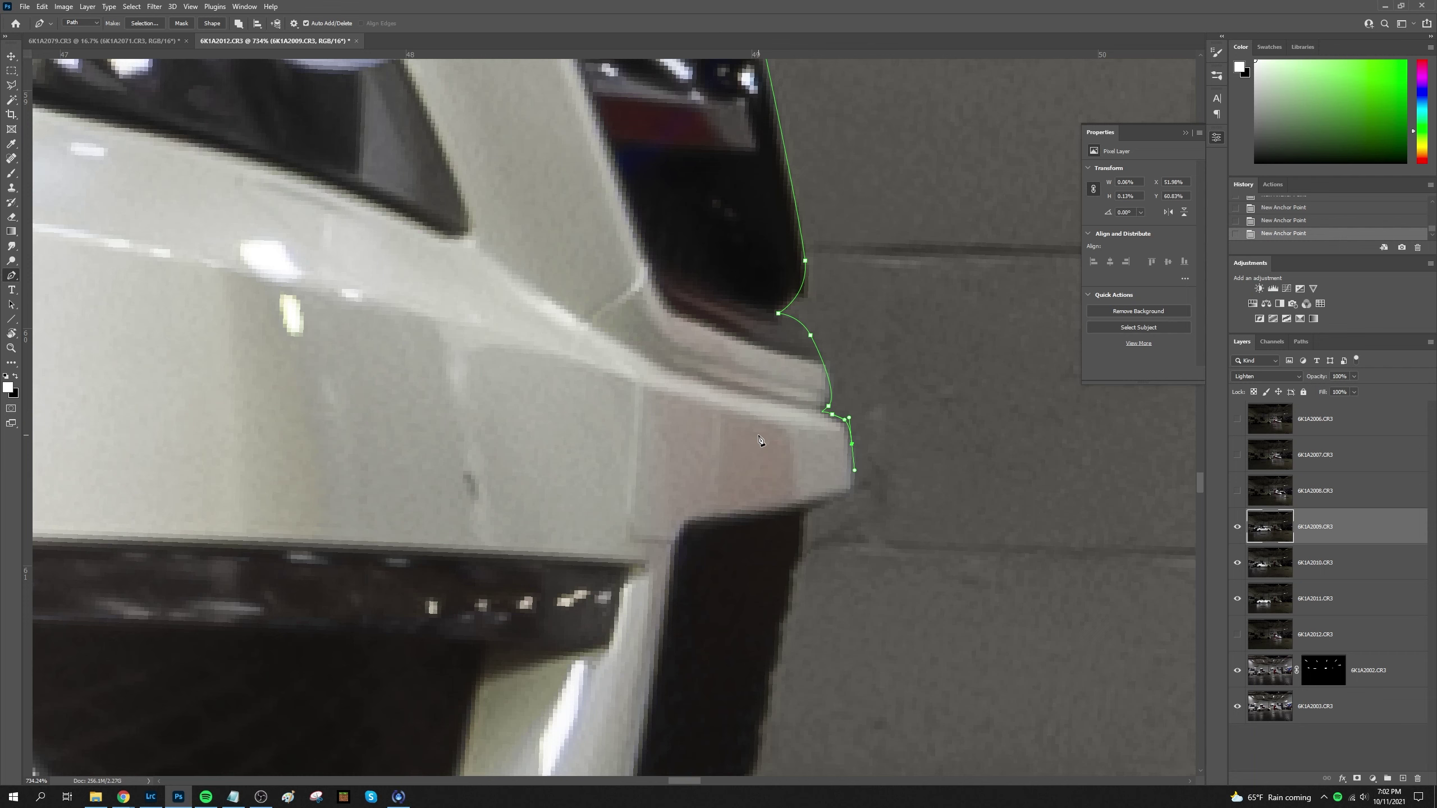
{"action": "scroll", "coordinate": [843, 506], "scroll_direction": "down", "scroll_amount": 8}
Curve the path around the front bumper's lower corner and underside
{"action": "left_click", "coordinate": [748, 392]}
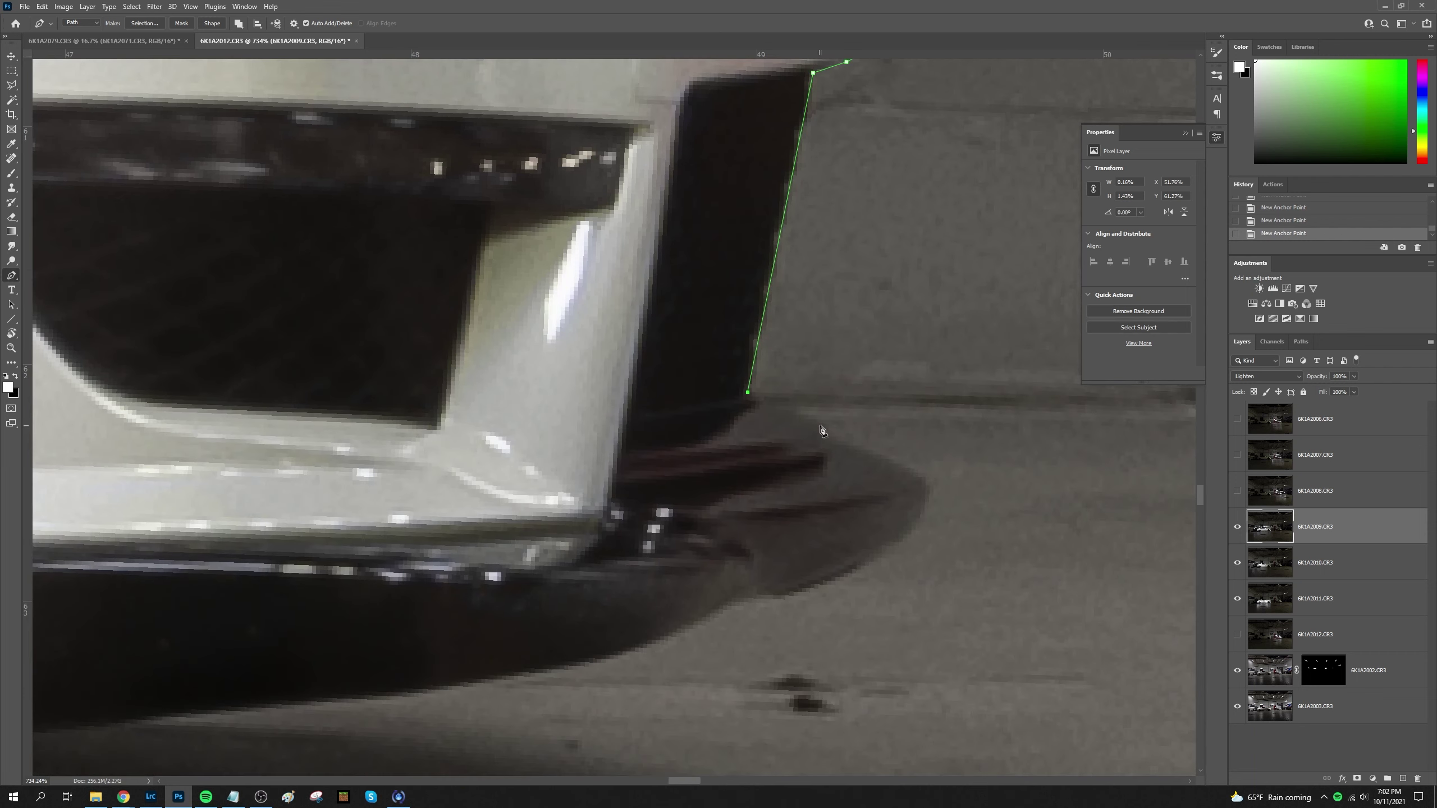
{"action": "left_click_drag", "start_coordinate": [717, 599], "coordinate": [802, 416]}
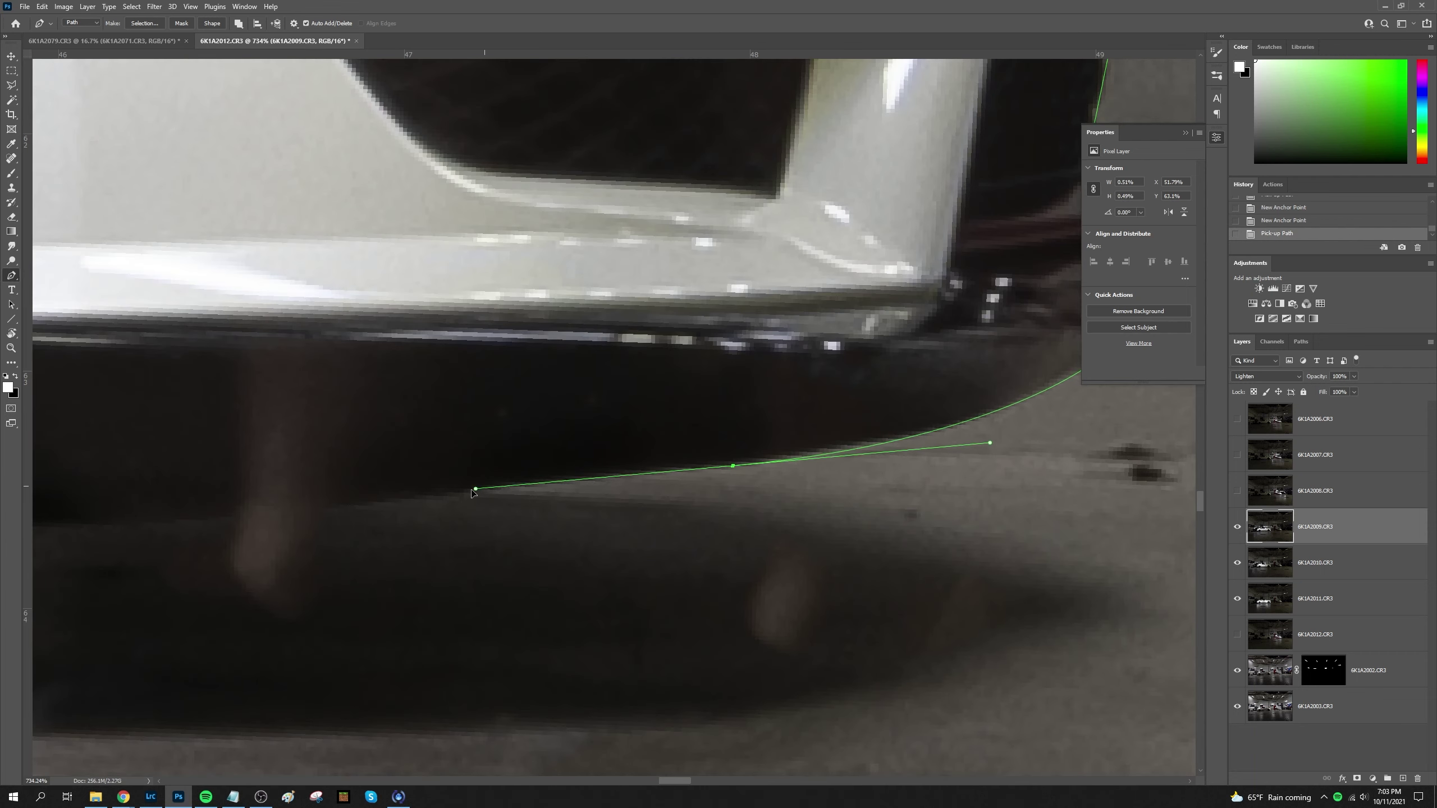
{"action": "left_click_drag", "start_coordinate": [479, 513], "coordinate": [756, 483]}
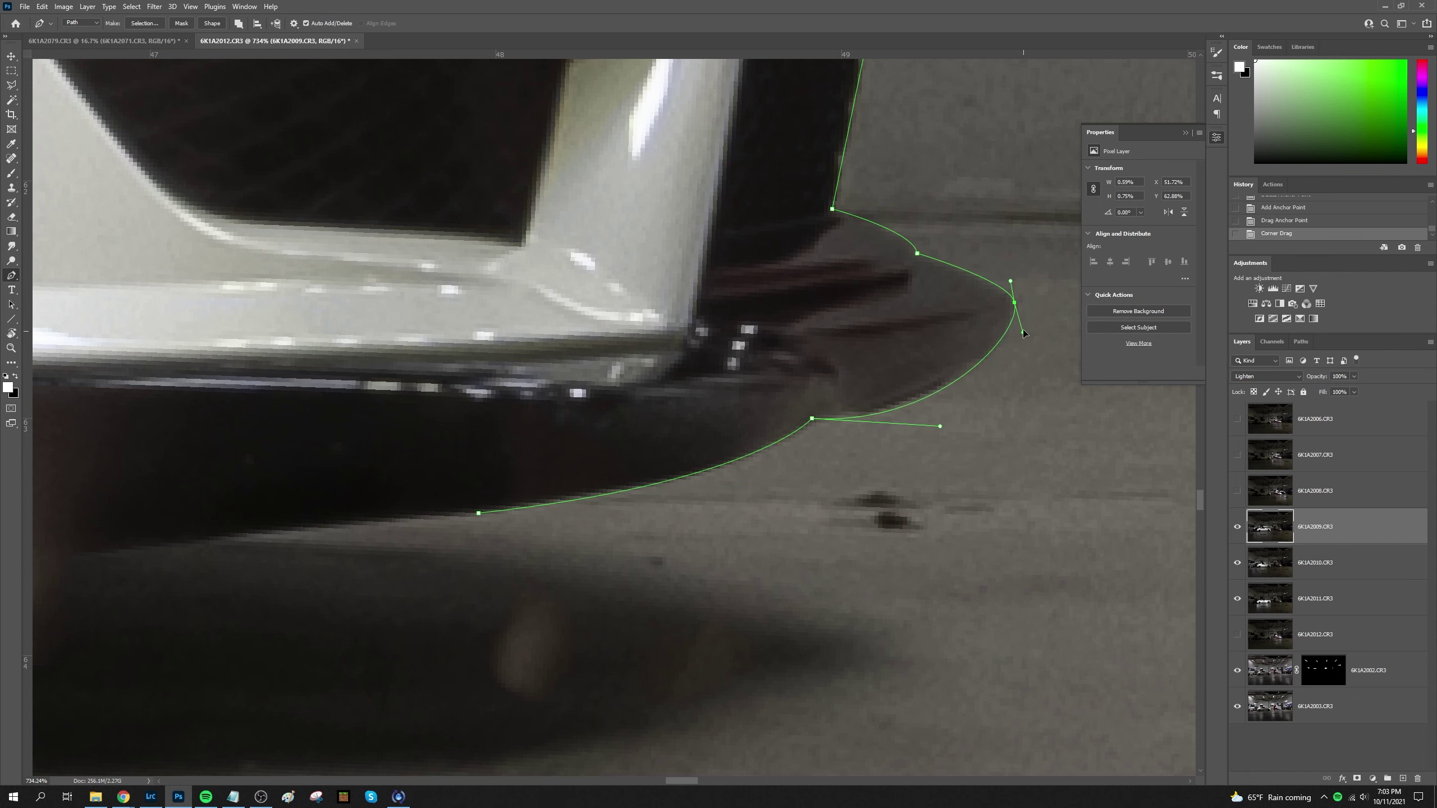
{"action": "left_click_drag", "start_coordinate": [1024, 333], "coordinate": [985, 356]}
{"action": "scroll", "coordinate": [452, 416], "scroll_direction": "down", "scroll_amount": 3}
{"action": "scroll", "coordinate": [452, 416], "scroll_direction": "left", "scroll_amount": 10}
{"action": "left_click", "coordinate": [435, 305]}
{"action": "scroll", "coordinate": [616, 372], "scroll_direction": "left", "scroll_amount": 3}
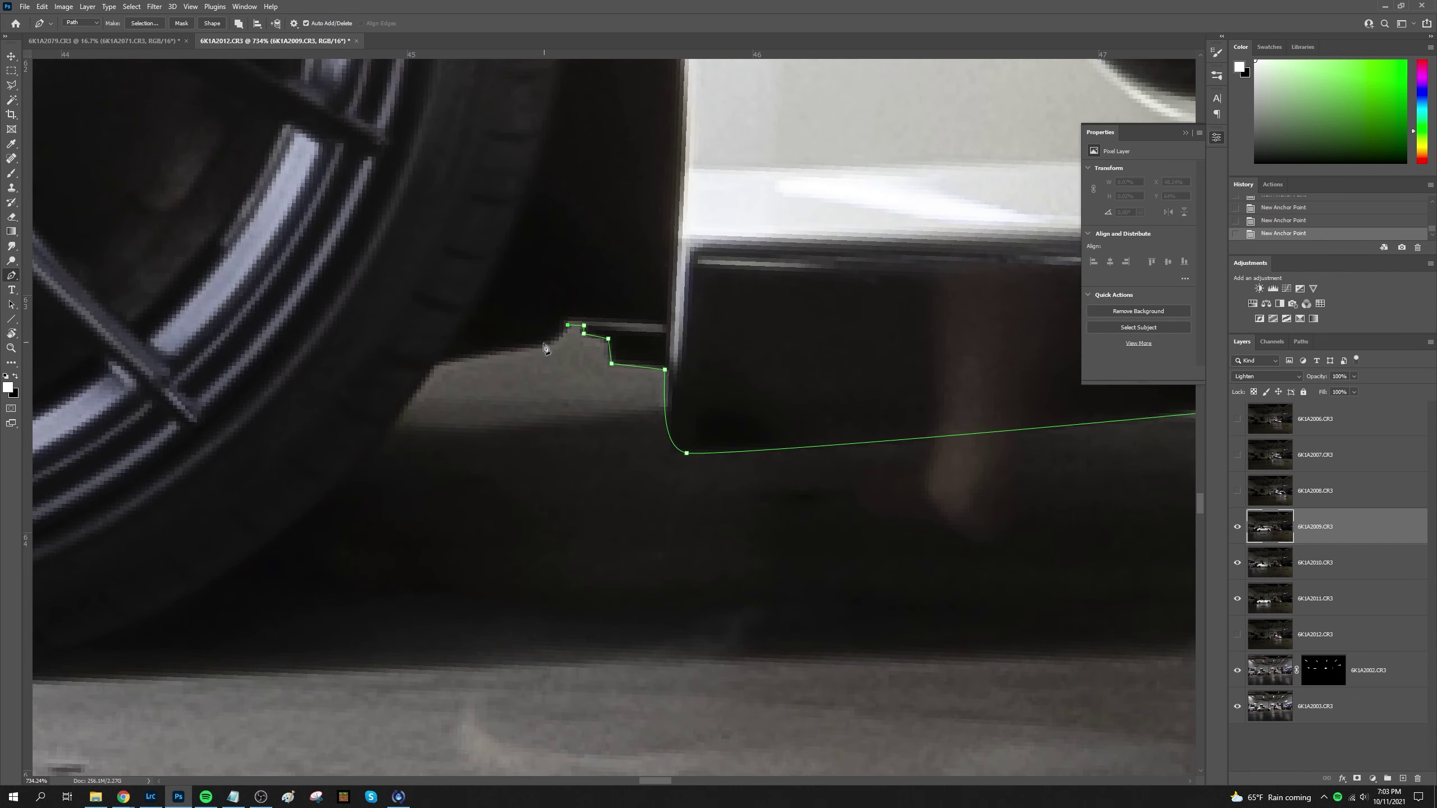
{"action": "scroll", "coordinate": [545, 347], "scroll_direction": "left", "scroll_amount": 5}
{"action": "scroll", "coordinate": [458, 529], "scroll_direction": "down", "scroll_amount": 3}
Follow the tyre curve and the car sill with curved anchors
{"action": "left_click_drag", "start_coordinate": [661, 467], "coordinate": [664, 473]}
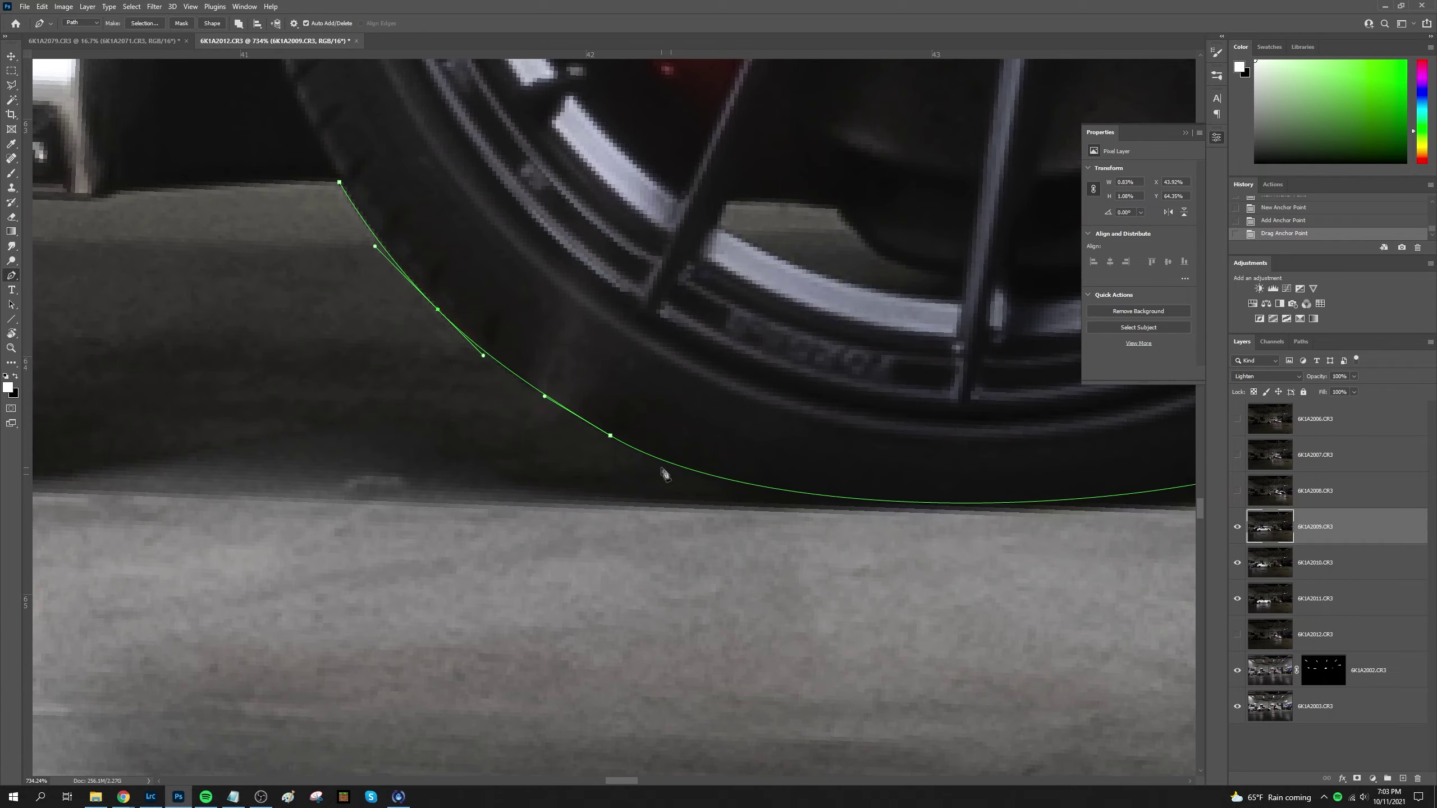
{"action": "left_click", "coordinate": [945, 510]}
{"action": "scroll", "coordinate": [946, 510], "scroll_direction": "left", "scroll_amount": 5}
{"action": "left_click", "coordinate": [705, 372]}
{"action": "scroll", "coordinate": [834, 513], "scroll_direction": "left", "scroll_amount": 10}
{"action": "scroll", "coordinate": [796, 417], "scroll_direction": "left", "scroll_amount": 10}
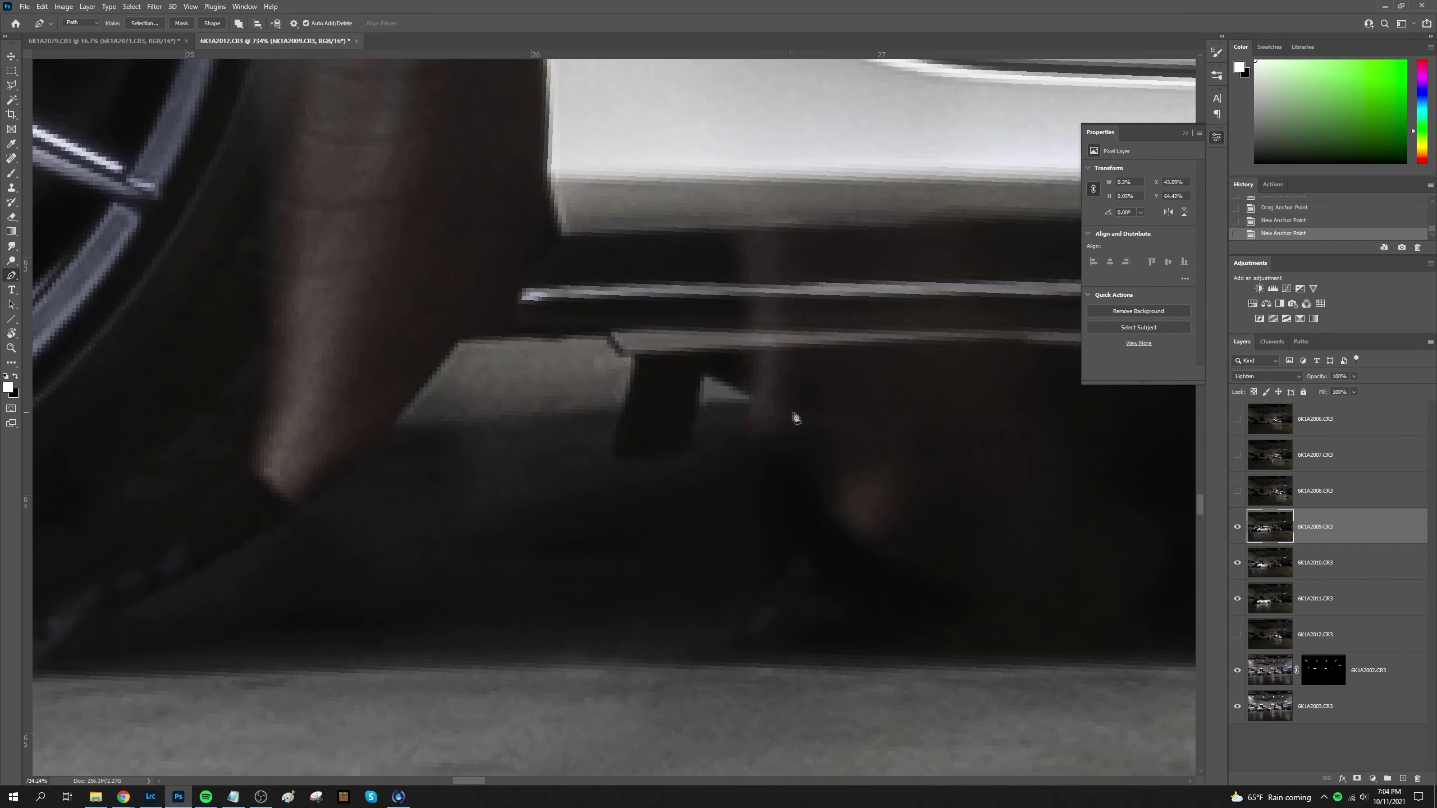
{"action": "scroll", "coordinate": [461, 344], "scroll_direction": "left", "scroll_amount": 10}
{"action": "scroll", "coordinate": [460, 344], "scroll_direction": "left", "scroll_amount": 10}
{"action": "left_click_drag", "start_coordinate": [489, 383], "coordinate": [389, 186]}
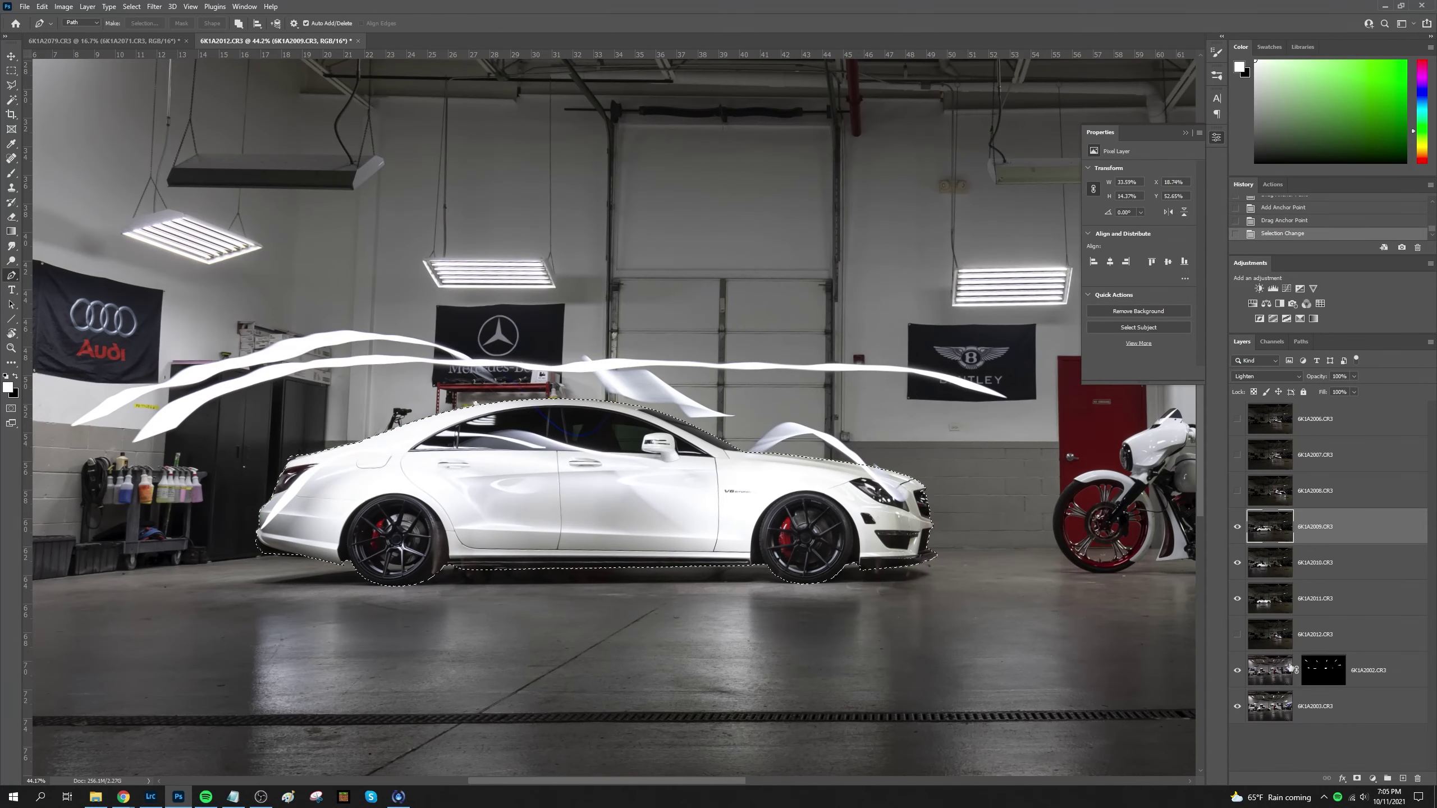
Add car-shaped masks from the selection to exposures 6K1A2009, 6K1A2010 and 6K1A2011
{"action": "left_click", "coordinate": [1237, 598]}
{"action": "left_click", "coordinate": [1237, 562]}
{"action": "left_click", "coordinate": [1237, 526]}
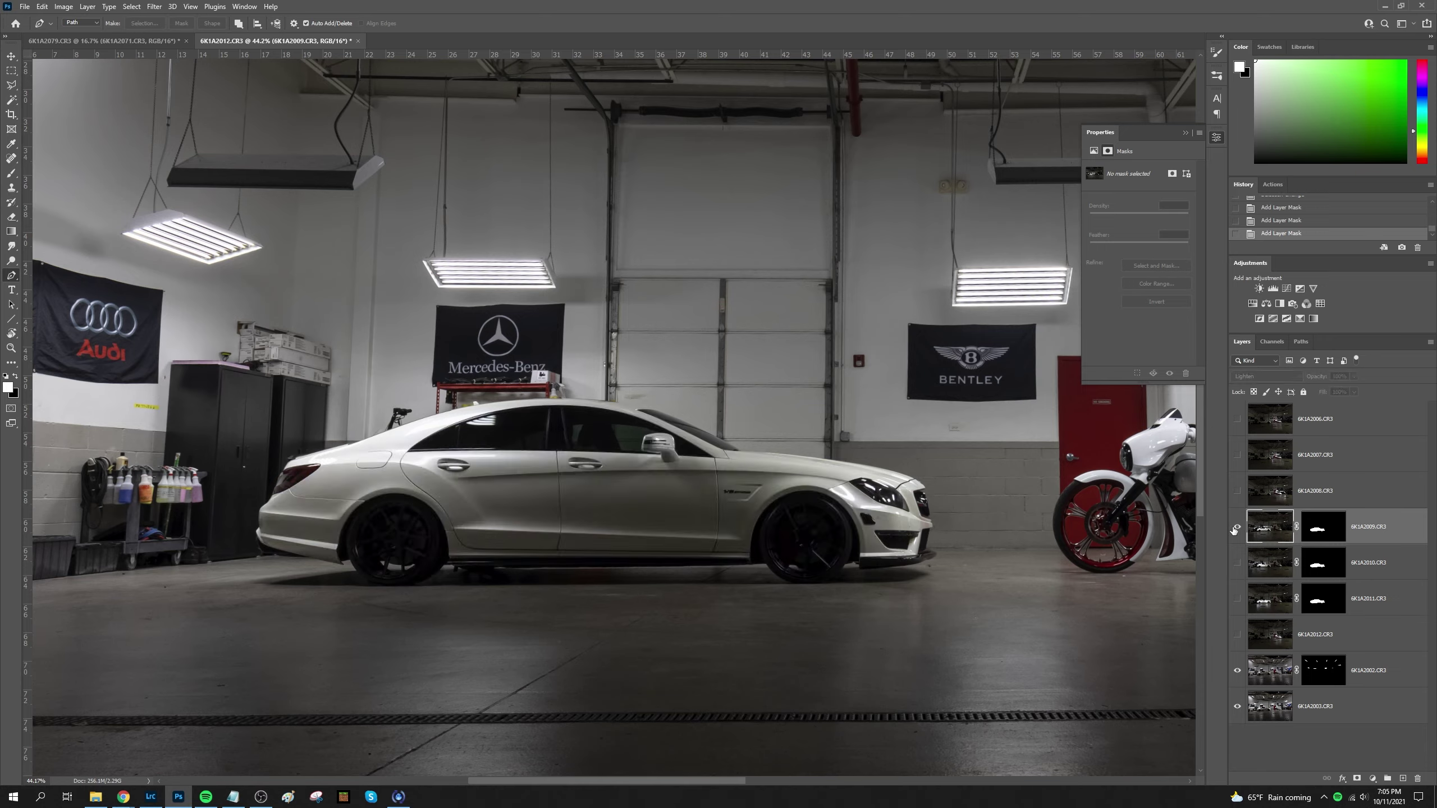
{"action": "scroll", "coordinate": [396, 537], "scroll_direction": "up", "scroll_amount": 5}
{"action": "scroll", "coordinate": [568, 503], "scroll_direction": "down", "scroll_amount": 6}
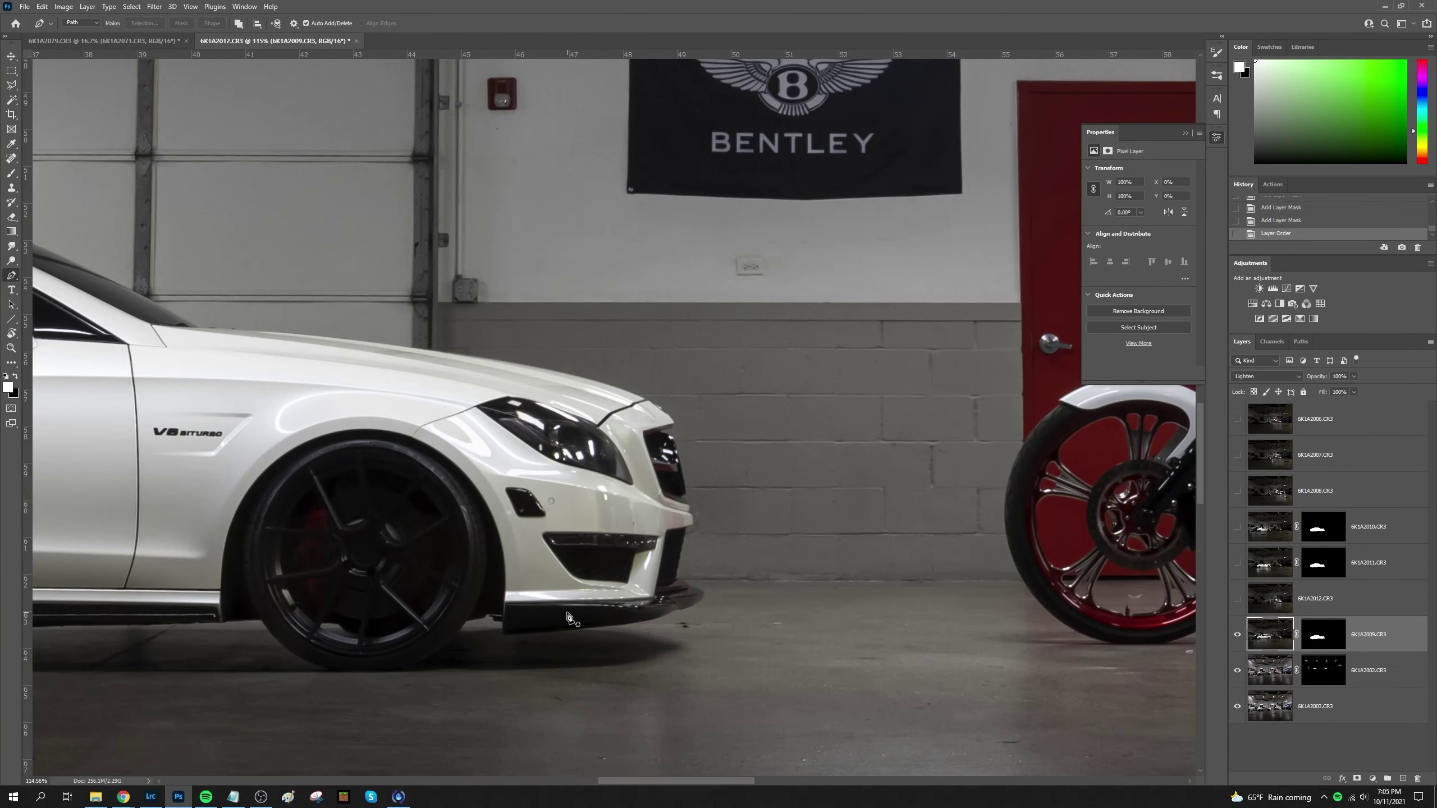
{"action": "scroll", "coordinate": [569, 617], "scroll_direction": "down", "scroll_amount": 5}
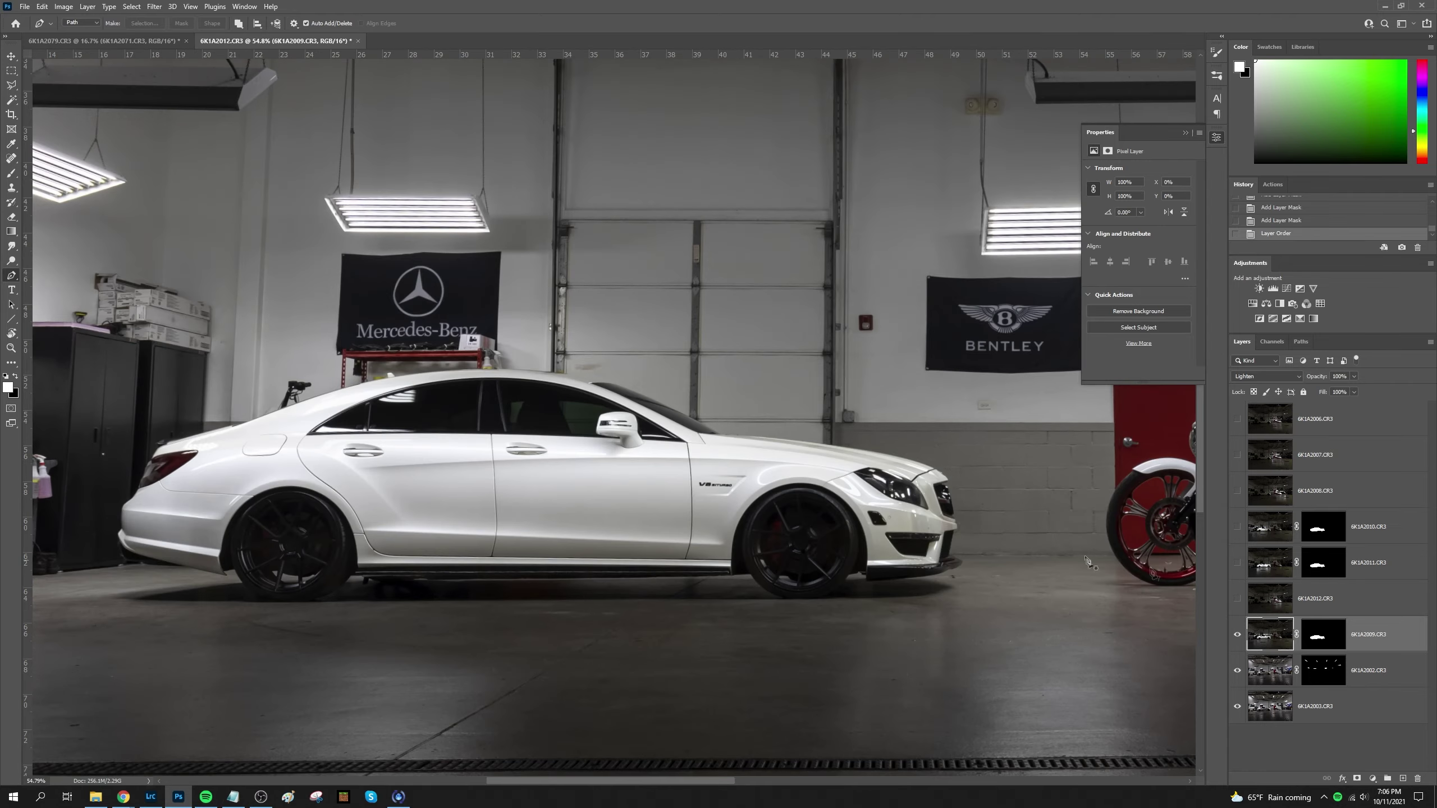
Hide 6K1A2008, show 6K1A2006 and give it a black mask, ready for brushing
{"action": "left_click", "coordinate": [1237, 492]}
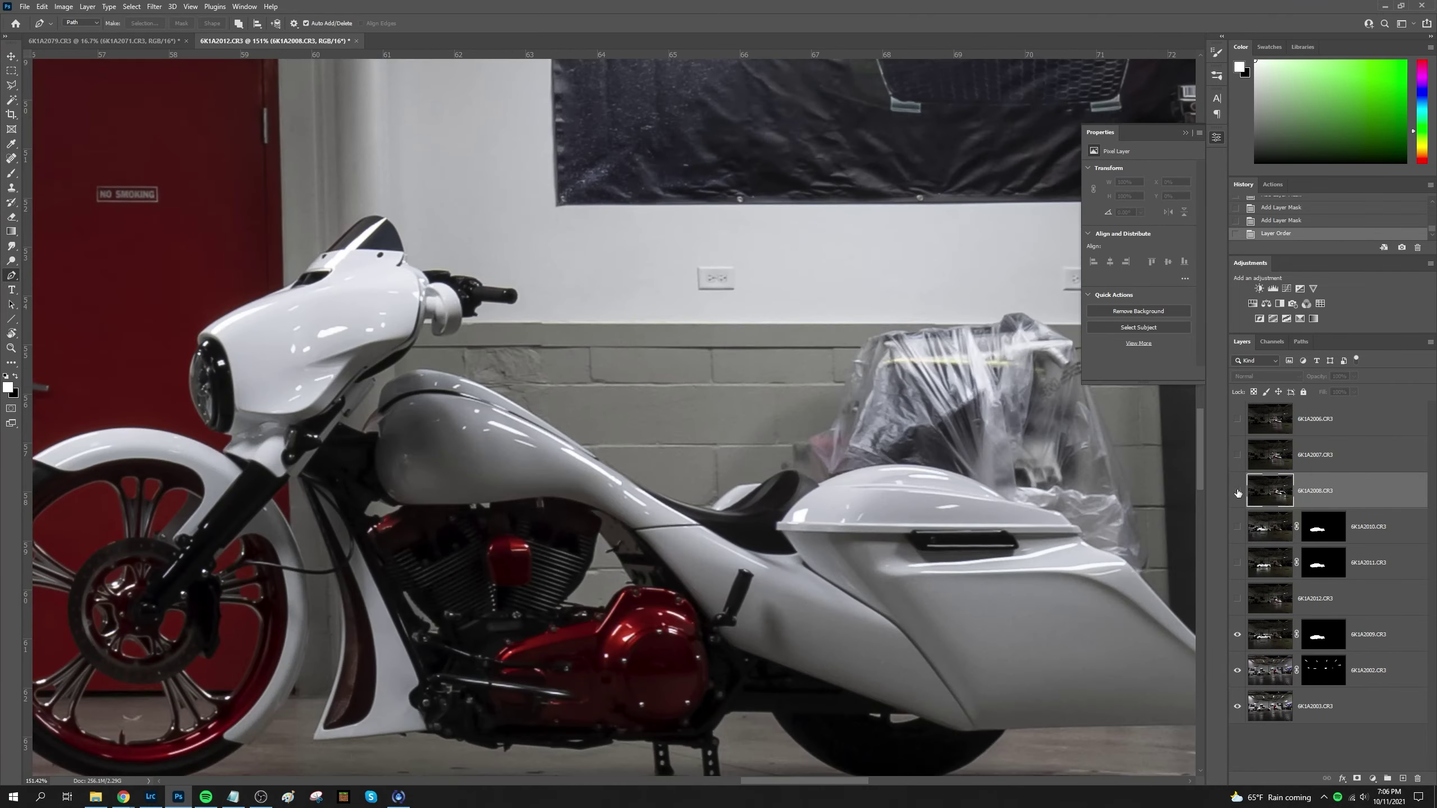
{"action": "left_click", "coordinate": [1237, 491]}
{"action": "left_click", "coordinate": [1236, 420]}
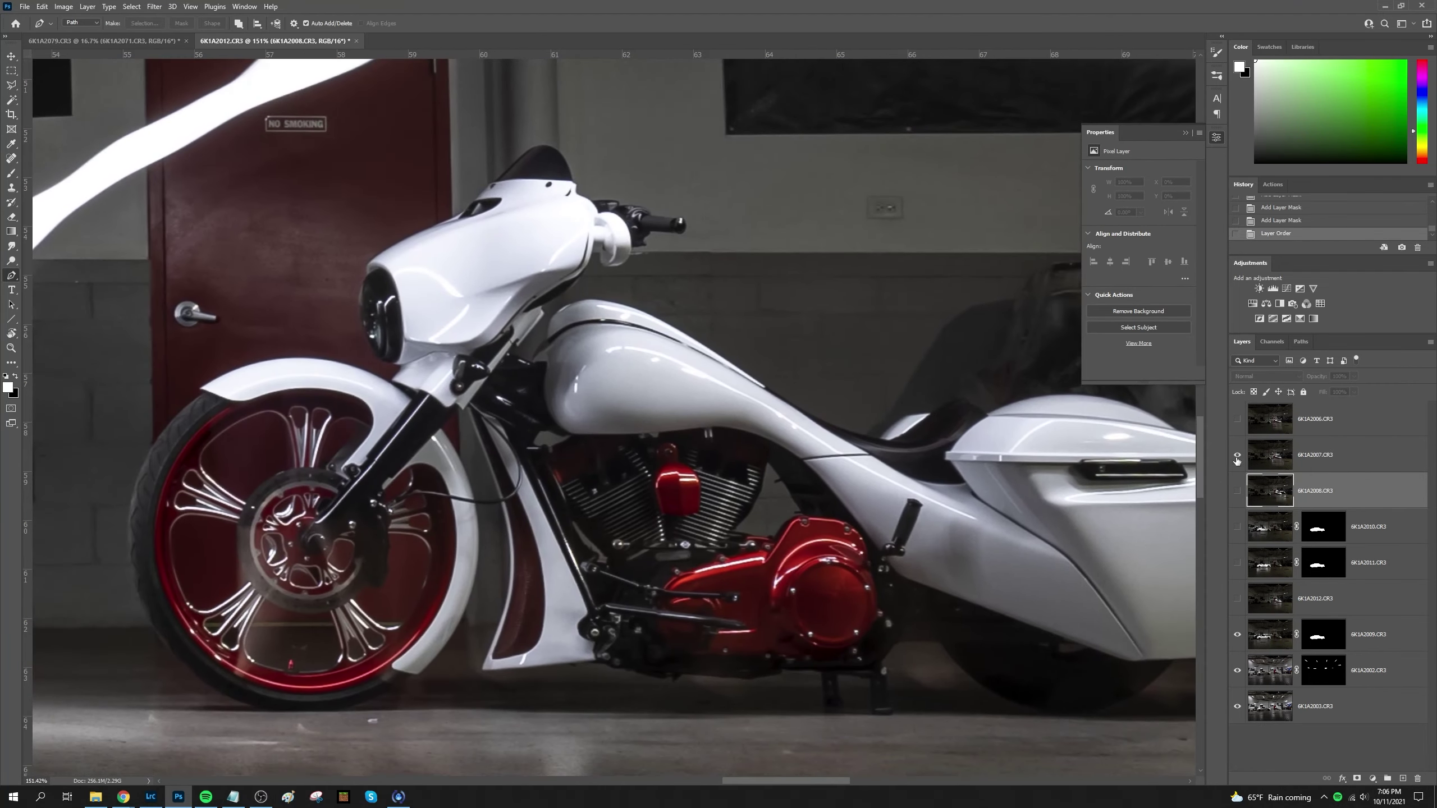
{"action": "left_click", "coordinate": [1271, 419]}
{"action": "left_click", "coordinate": [1356, 779], "text": "alt"}
{"action": "key", "text": "b"}
{"action": "scroll", "coordinate": [158, 410], "scroll_direction": "up", "scroll_amount": 5}
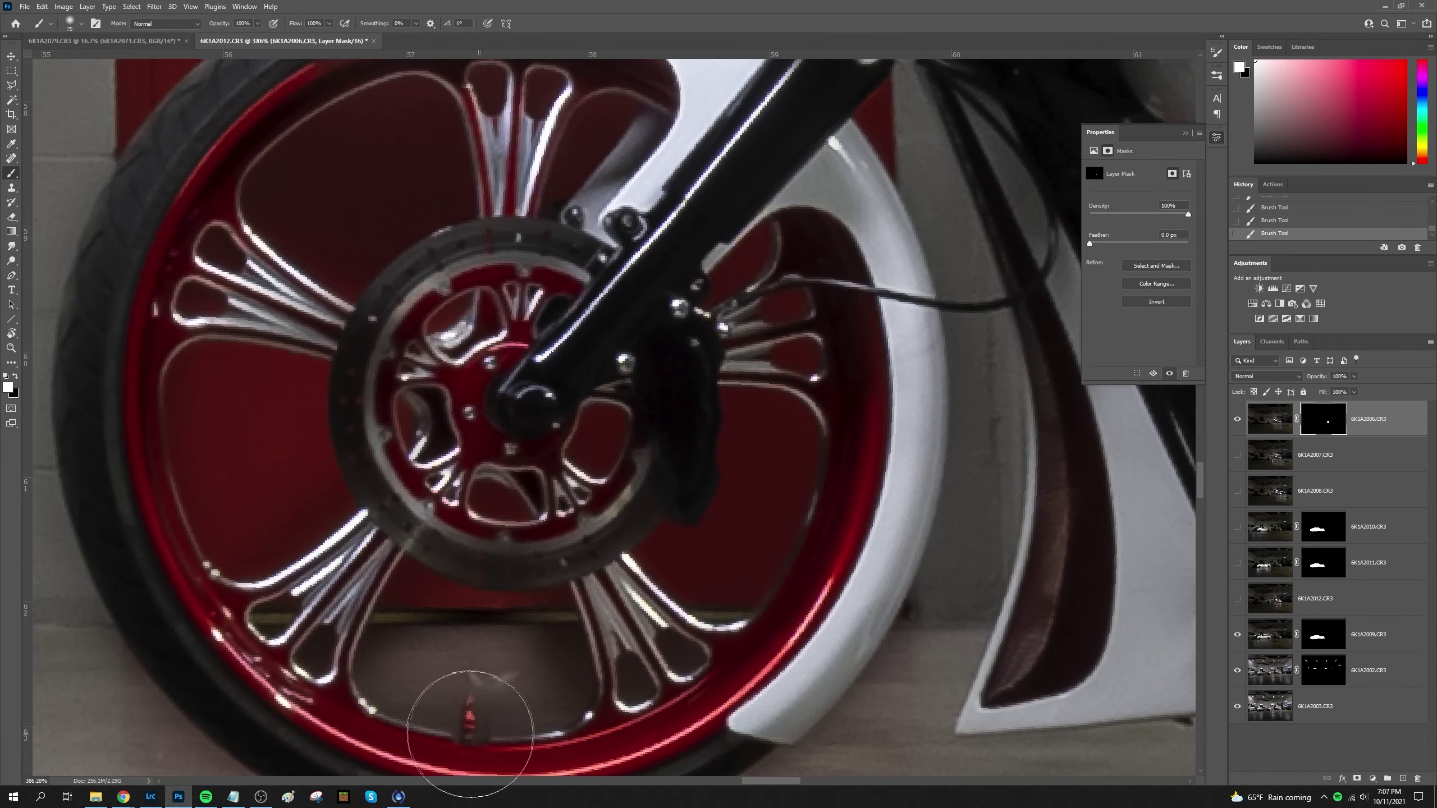
Paint light back onto the front wheel and fairing from 6K1A2006, then move it below 6K1A2012
{"action": "left_click", "coordinate": [624, 576]}
{"action": "scroll", "coordinate": [593, 369], "scroll_direction": "down", "scroll_amount": 3}
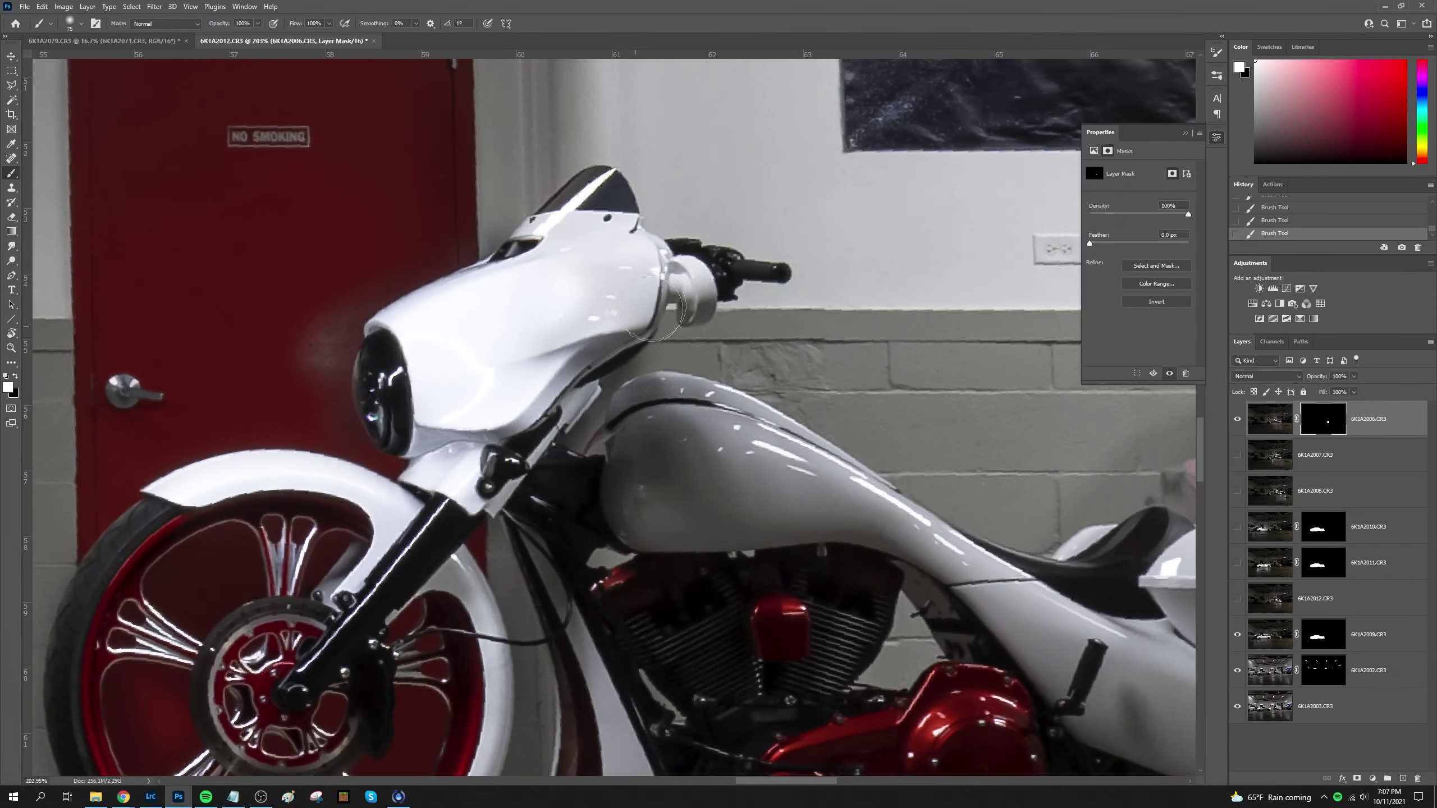
{"action": "left_click_drag", "start_coordinate": [588, 186], "coordinate": [609, 179]}
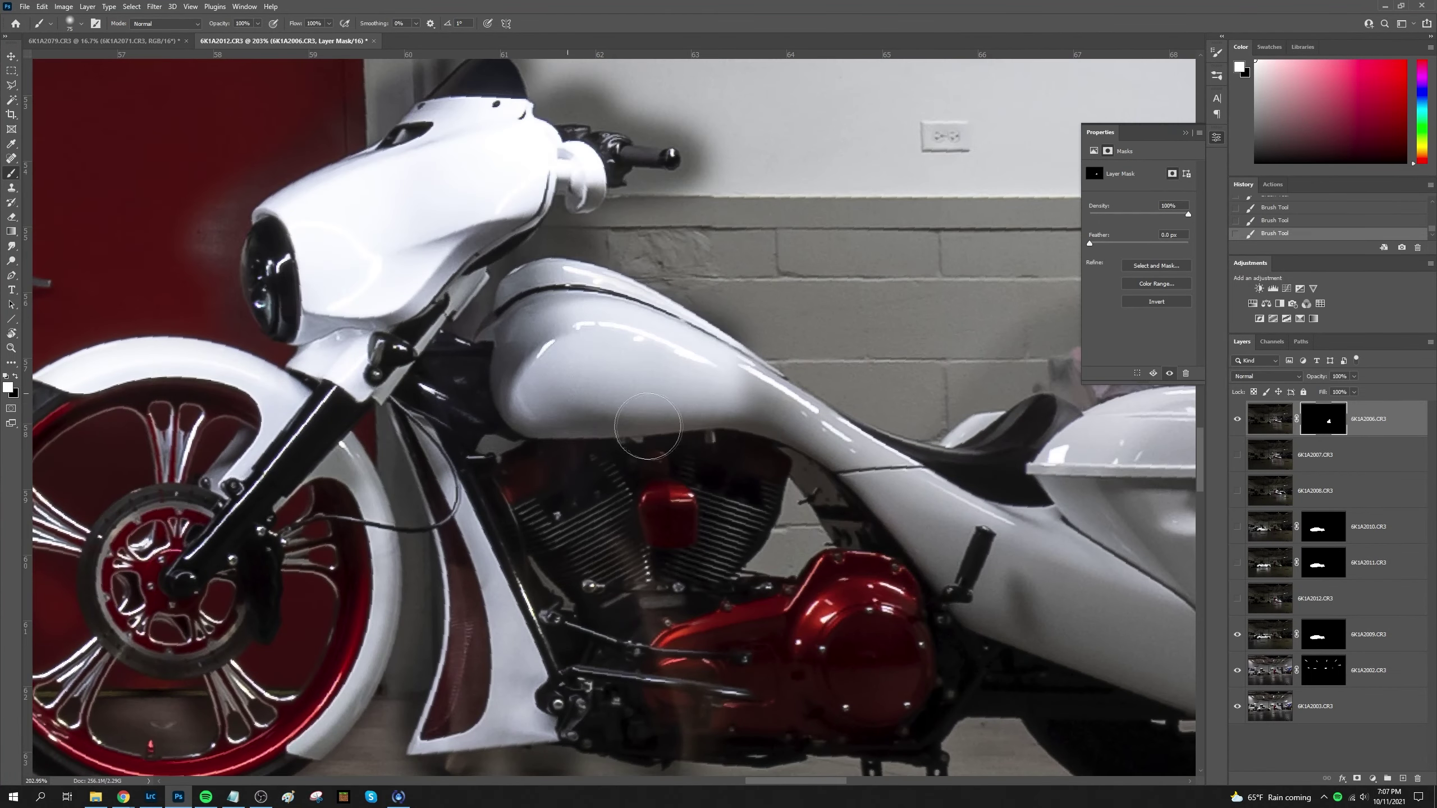
{"action": "left_click_drag", "start_coordinate": [1270, 418], "coordinate": [1270, 594]}
{"action": "left_click", "coordinate": [1238, 420]}
Show 6K1A2007 with a black mask, paint in saddlebag light, and move it below 6K1A2012
{"action": "left_click", "coordinate": [1107, 150]}
{"action": "scroll", "coordinate": [781, 396], "scroll_direction": "right", "scroll_amount": 5}
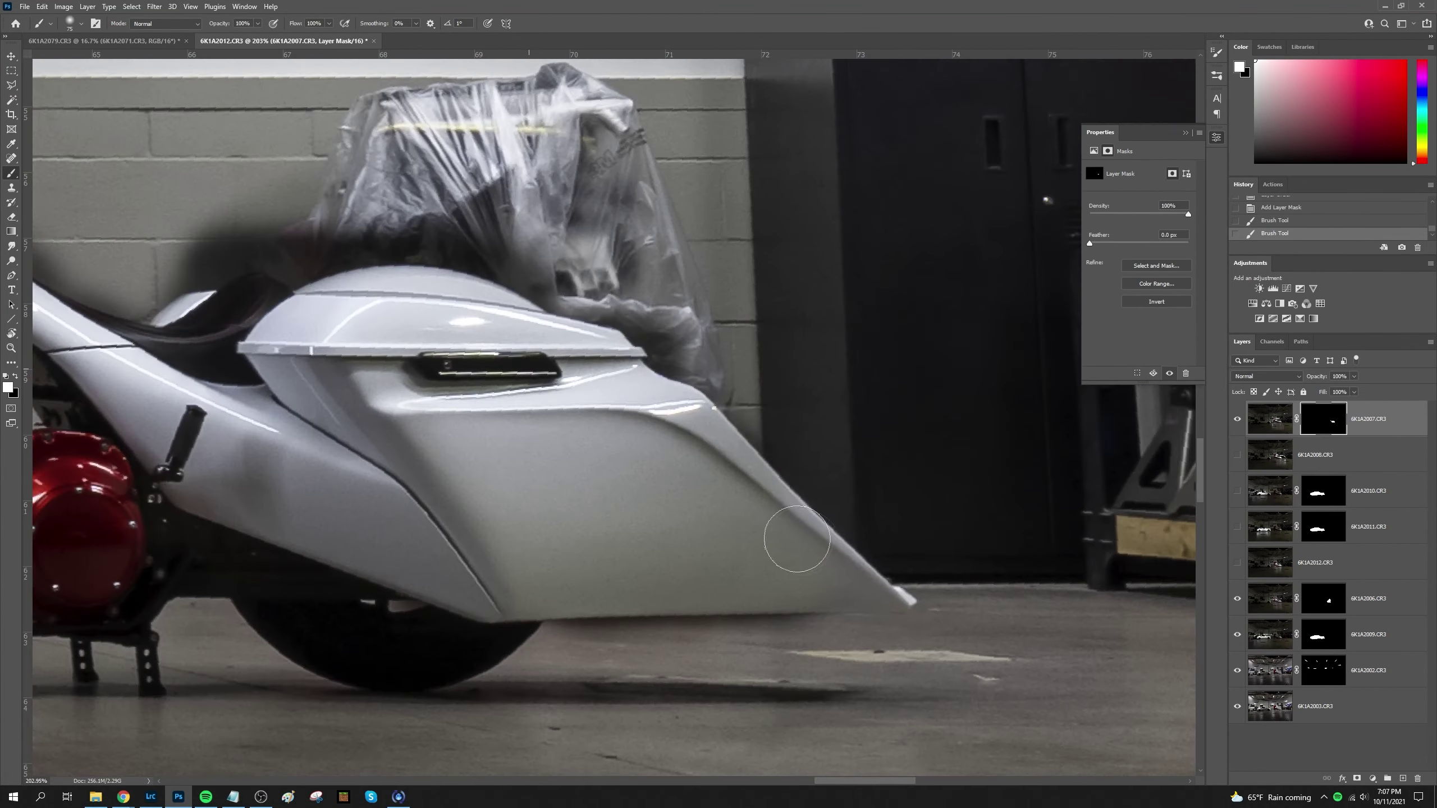
{"action": "left_click_drag", "start_coordinate": [735, 408], "coordinate": [781, 561]}
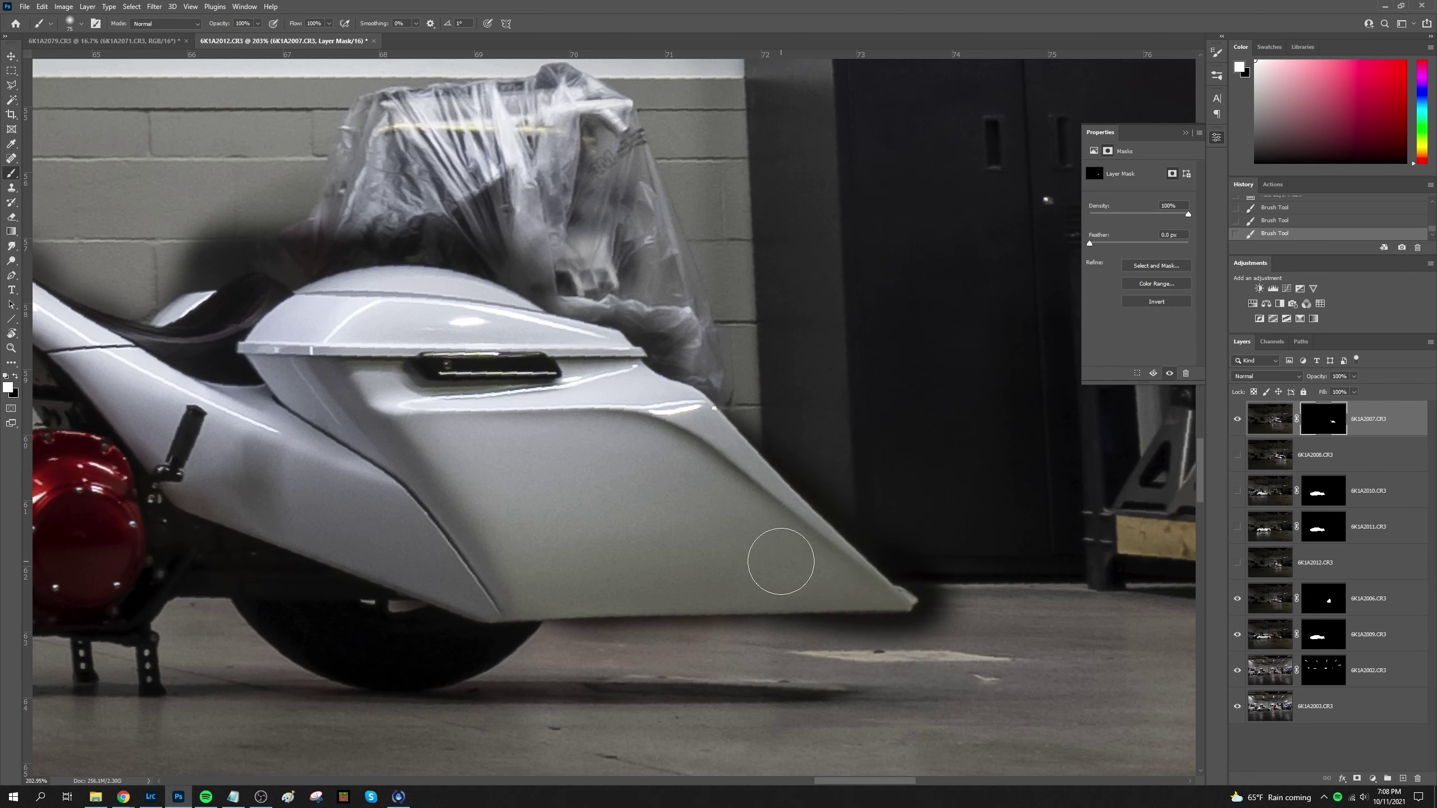
{"action": "scroll", "coordinate": [781, 561], "scroll_direction": "left", "scroll_amount": 5}
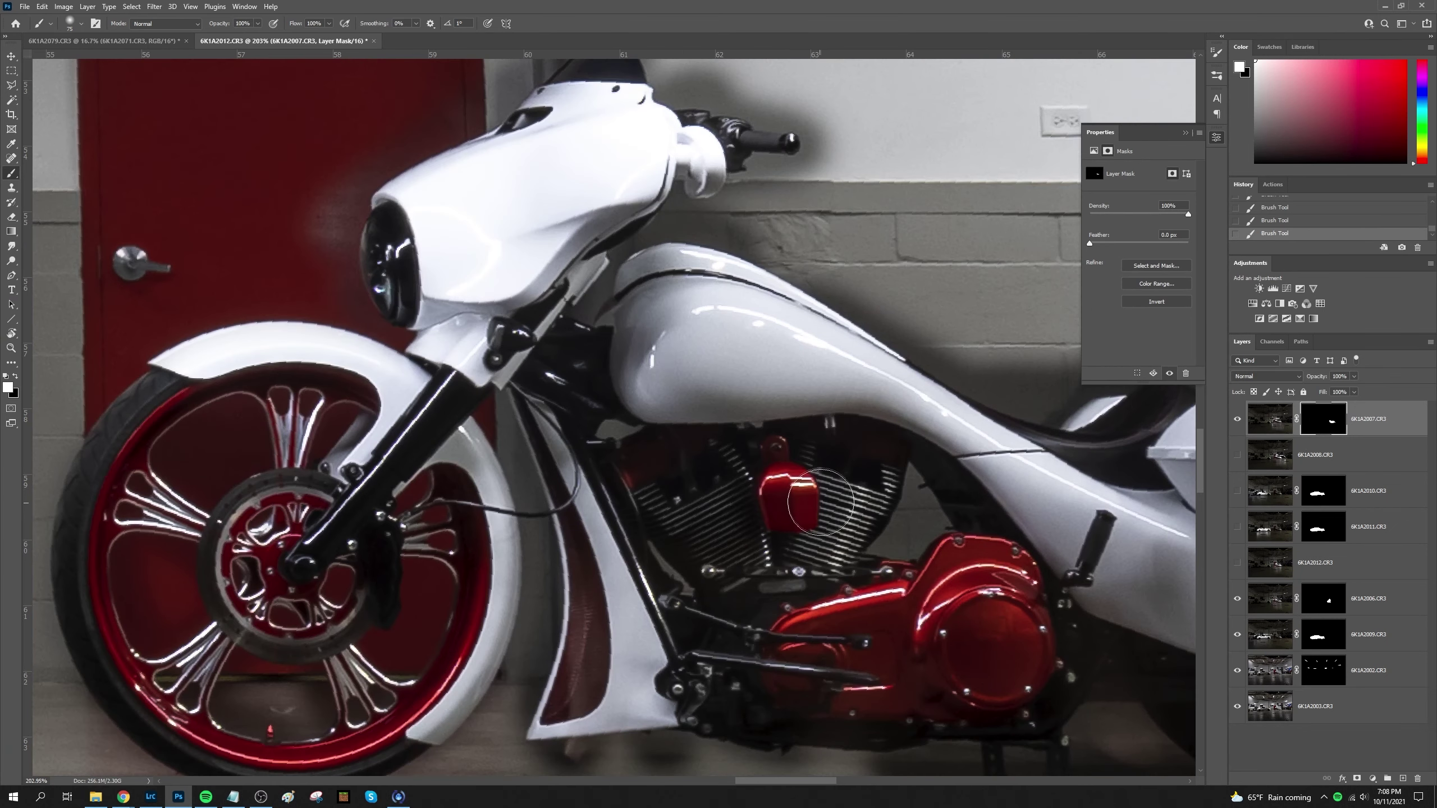
{"action": "left_click_drag", "start_coordinate": [1270, 418], "coordinate": [1270, 583]}
{"action": "left_click", "coordinate": [1237, 526]}
Show 6K1A2012 with a black mask and paint light onto the saddlebag and bike's rear
{"action": "left_click", "coordinate": [1107, 150]}
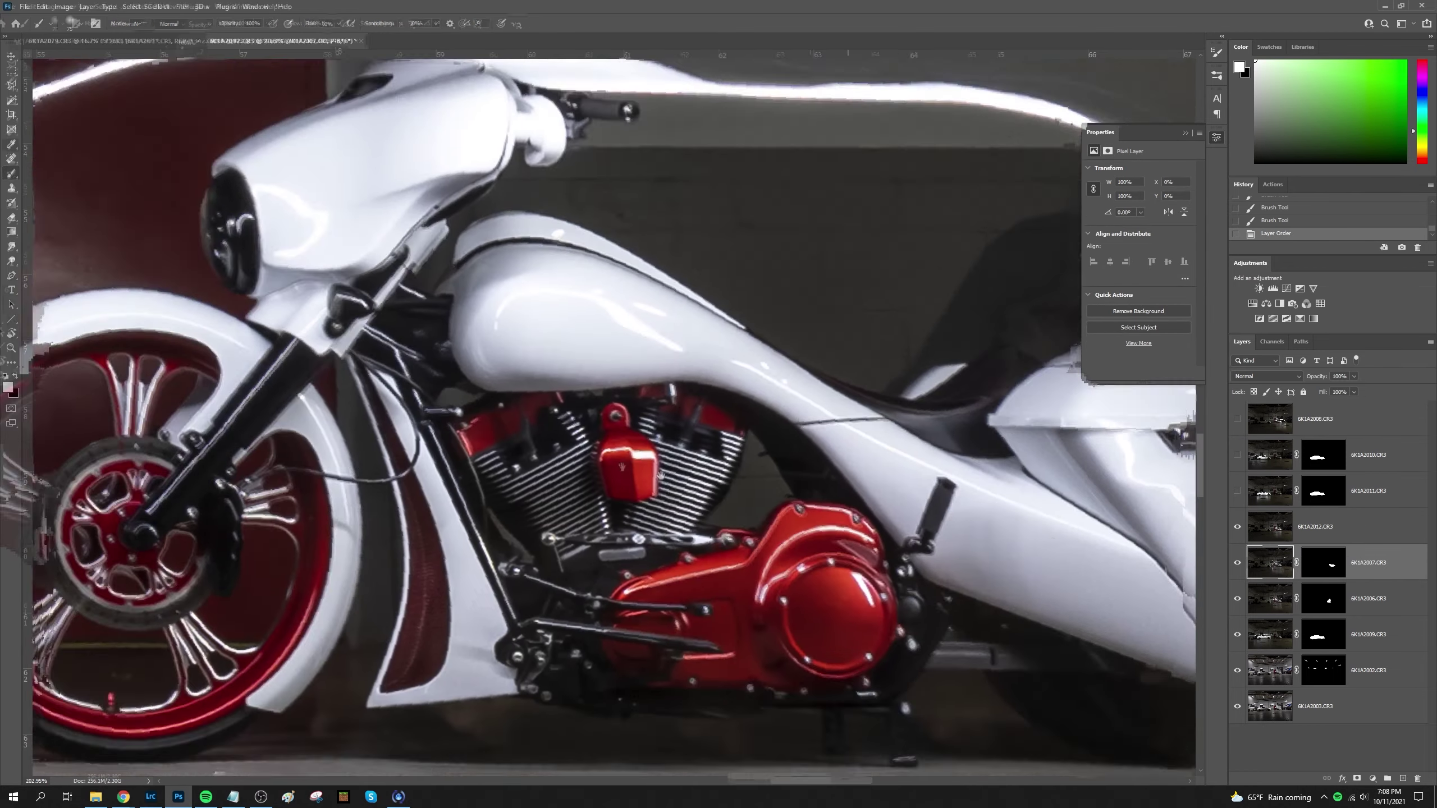
{"action": "scroll", "coordinate": [596, 487], "scroll_direction": "right", "scroll_amount": 5}
{"action": "left_click_drag", "start_coordinate": [595, 486], "coordinate": [738, 593]}
{"action": "scroll", "coordinate": [738, 593], "scroll_direction": "right", "scroll_amount": 5}
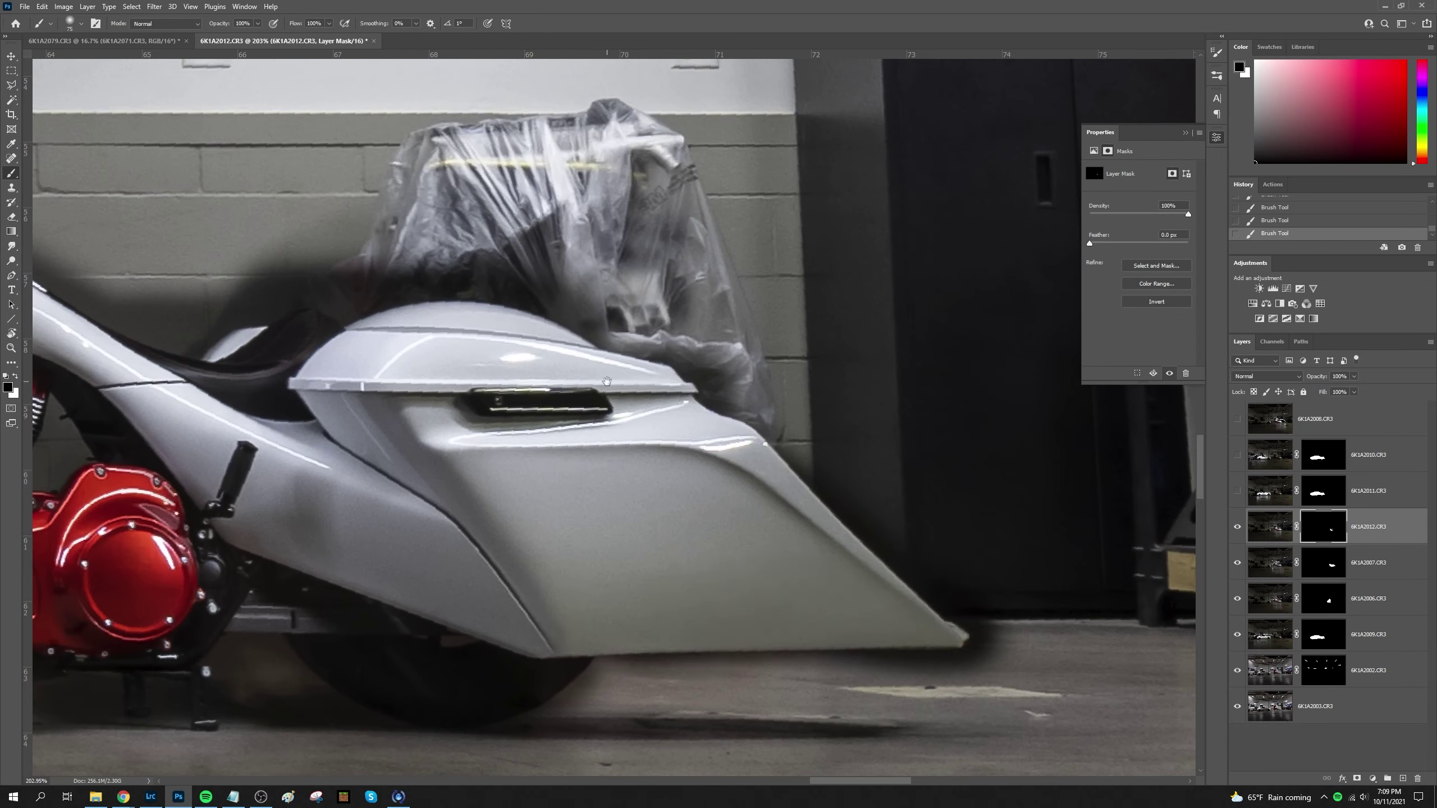
{"action": "left_click_drag", "start_coordinate": [565, 538], "coordinate": [792, 622]}
{"action": "scroll", "coordinate": [566, 566], "scroll_direction": "left", "scroll_amount": 2}
{"action": "left_click_drag", "start_coordinate": [510, 510], "coordinate": [458, 551]}
{"action": "scroll", "coordinate": [458, 551], "scroll_direction": "left", "scroll_amount": 3}
Swap the paint colour and resize the brush for finer mask touch-ups
{"action": "key", "text": "x"}
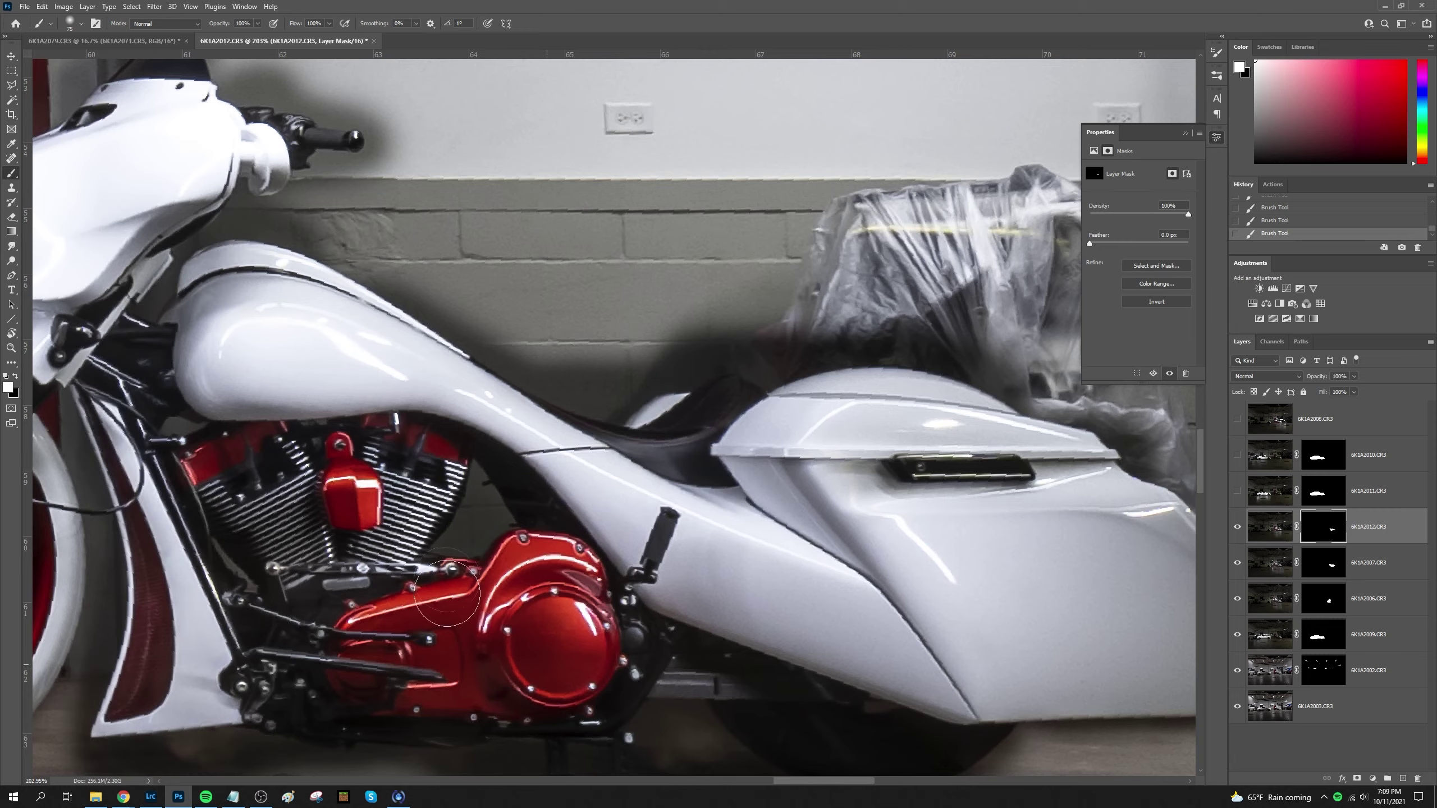
{"action": "scroll", "coordinate": [696, 560], "scroll_direction": "down", "scroll_amount": 3}
{"action": "right_click", "coordinate": [657, 481]}
{"action": "right_click", "coordinate": [866, 449]}
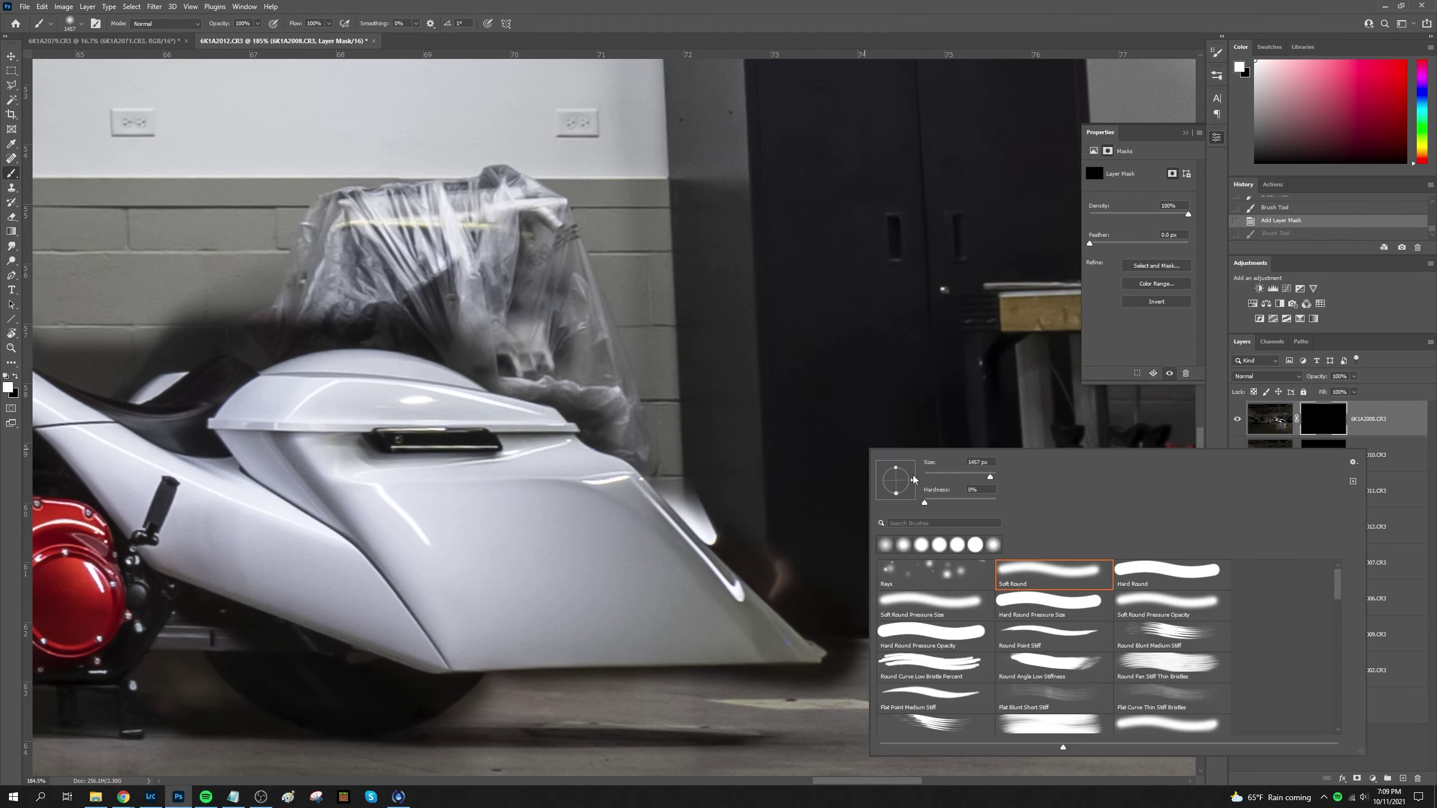
{"action": "key", "text": "Escape"}
{"action": "scroll", "coordinate": [846, 622], "scroll_direction": "up", "scroll_amount": 3}
{"action": "right_click", "coordinate": [612, 292]}
{"action": "key", "text": "Escape"}
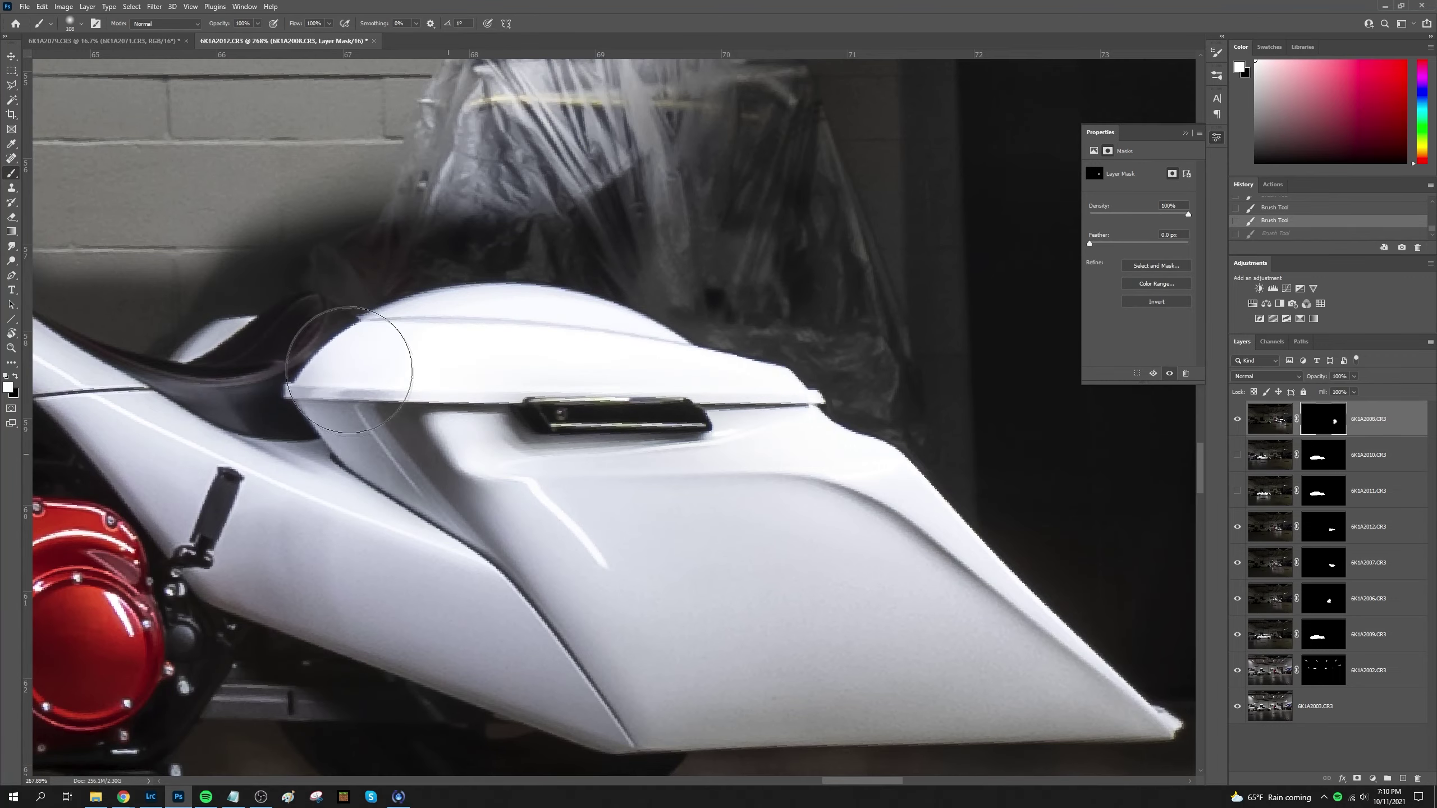
{"action": "scroll", "coordinate": [611, 266], "scroll_direction": "down", "scroll_amount": 10}
{"action": "scroll", "coordinate": [463, 346], "scroll_direction": "up", "scroll_amount": 5}
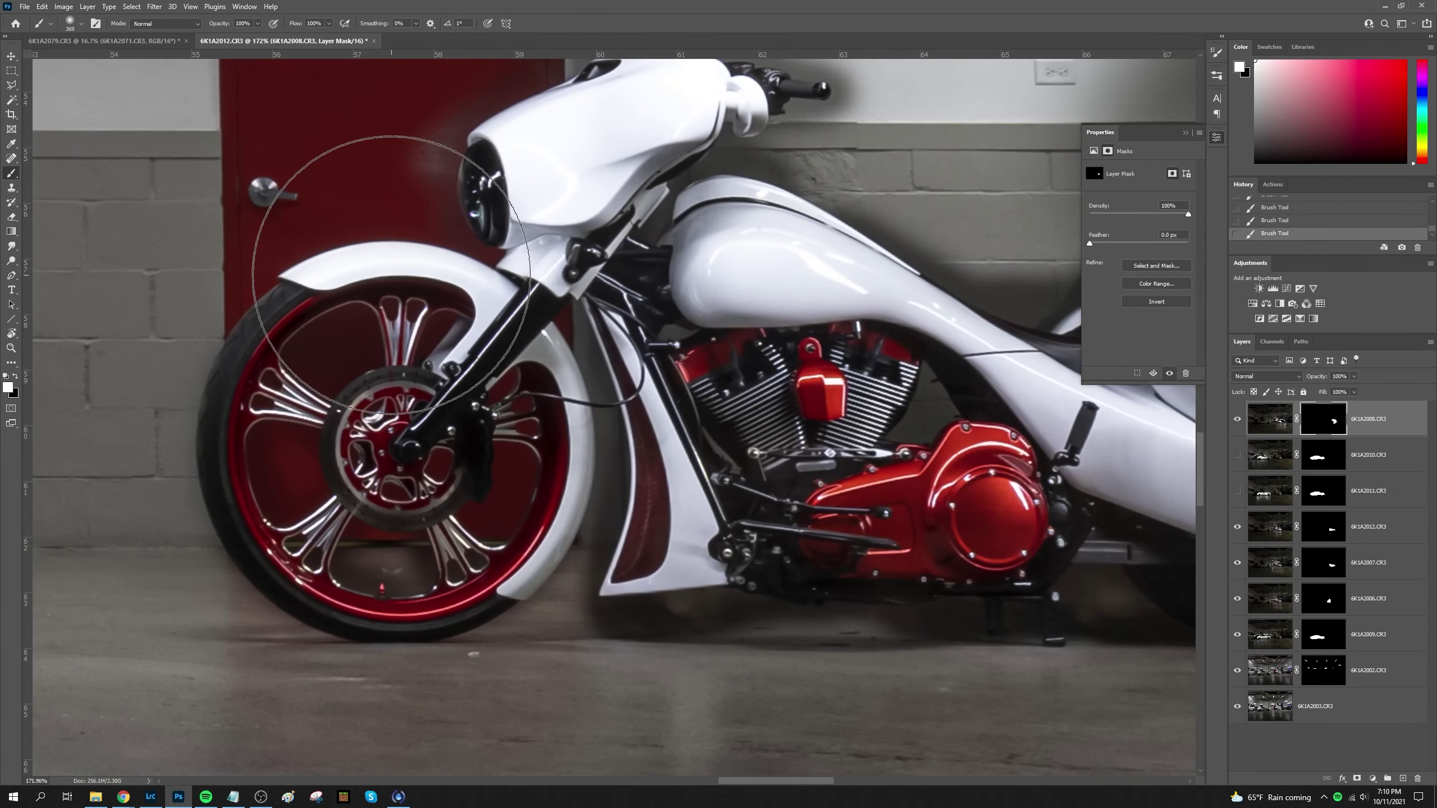
{"action": "scroll", "coordinate": [463, 346], "scroll_direction": "up", "scroll_amount": 5}
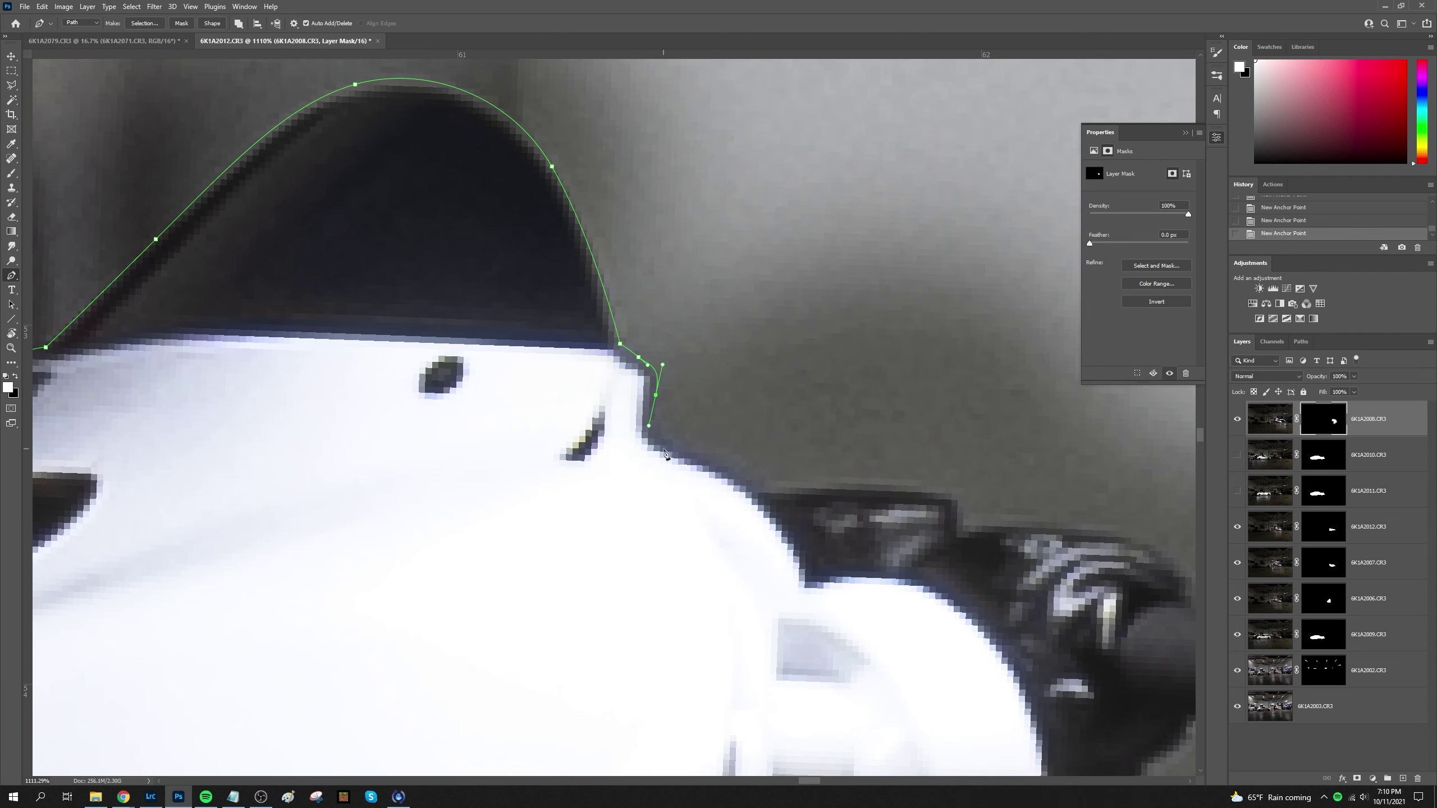
Continue the pen path along the bike's top edge and around the handlebar grip
{"action": "left_click", "coordinate": [767, 505]}
{"action": "left_click_drag", "start_coordinate": [409, 353], "coordinate": [477, 359]}
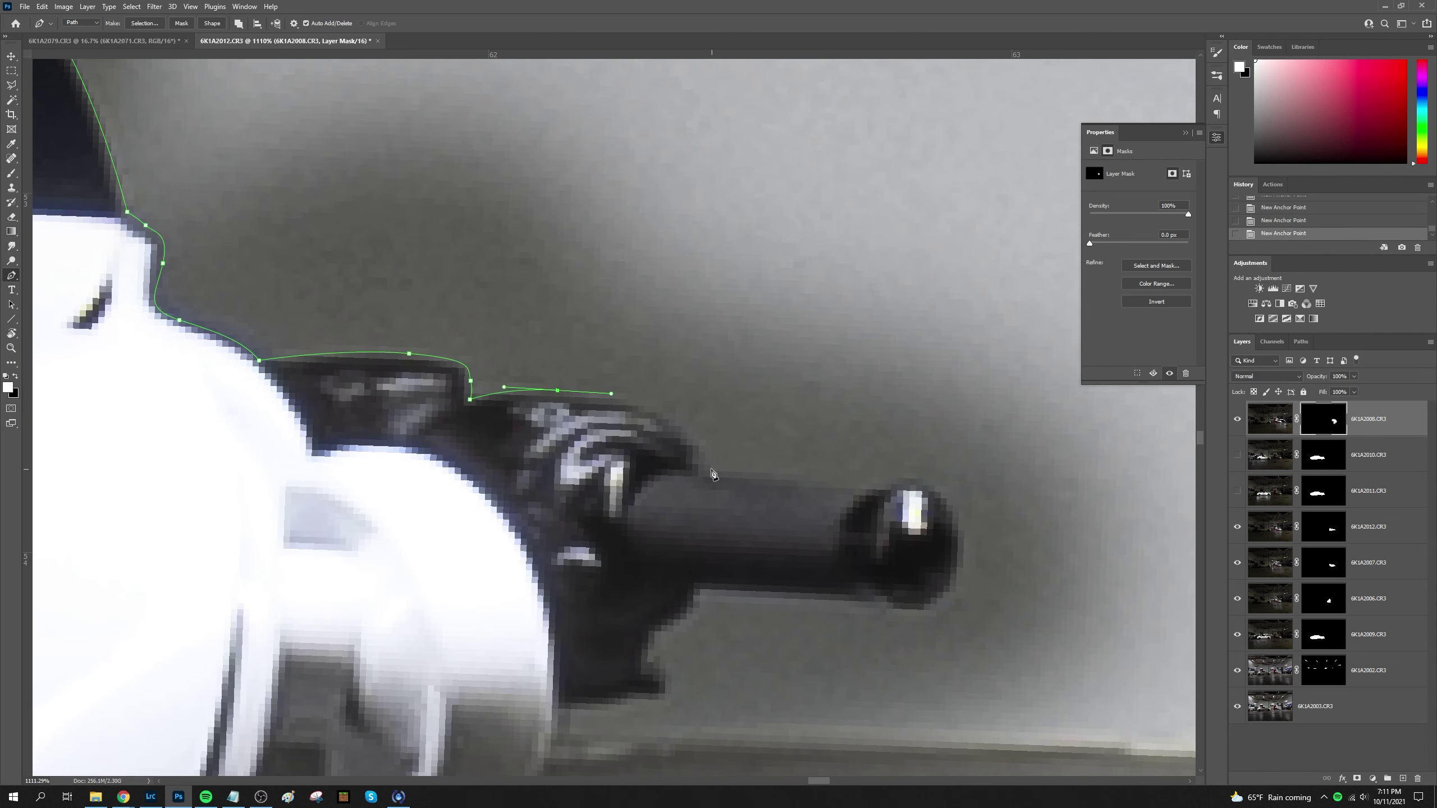
{"action": "left_click", "coordinate": [912, 609]}
{"action": "scroll", "coordinate": [911, 609], "scroll_direction": "down", "scroll_amount": 3}
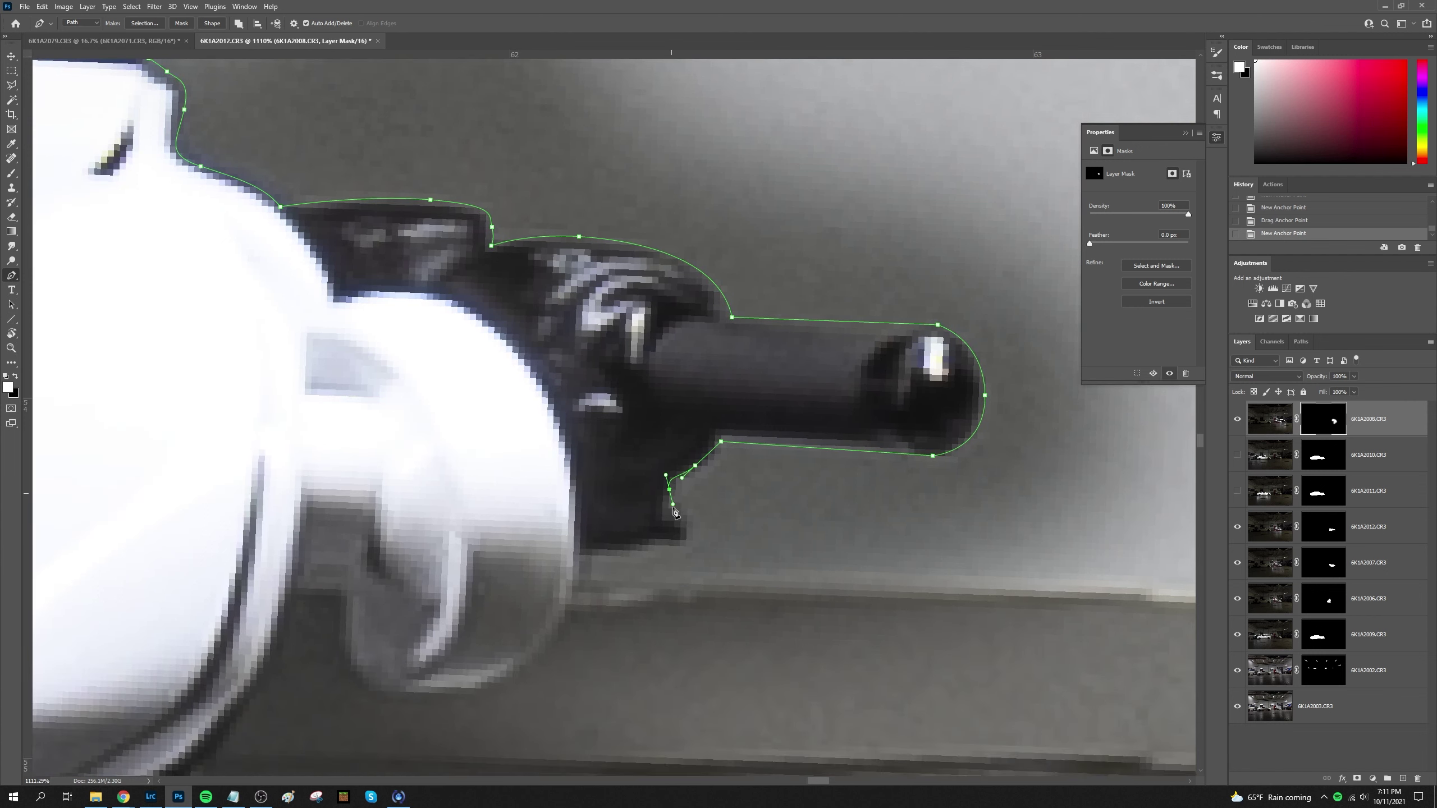
{"action": "left_click", "coordinate": [712, 431]}
{"action": "left_click", "coordinate": [664, 487]}
{"action": "left_click", "coordinate": [571, 545]}
{"action": "mouse_move", "coordinate": [550, 435]}
{"action": "left_mouse_down"}
{"action": "mouse_move", "coordinate": [436, 479]}
{"action": "mouse_move", "coordinate": [352, 461]}
{"action": "left_mouse_up"}
{"action": "scroll", "coordinate": [411, 361], "scroll_direction": "left", "scroll_amount": 5}
{"action": "scroll", "coordinate": [411, 360], "scroll_direction": "down", "scroll_amount": 5}
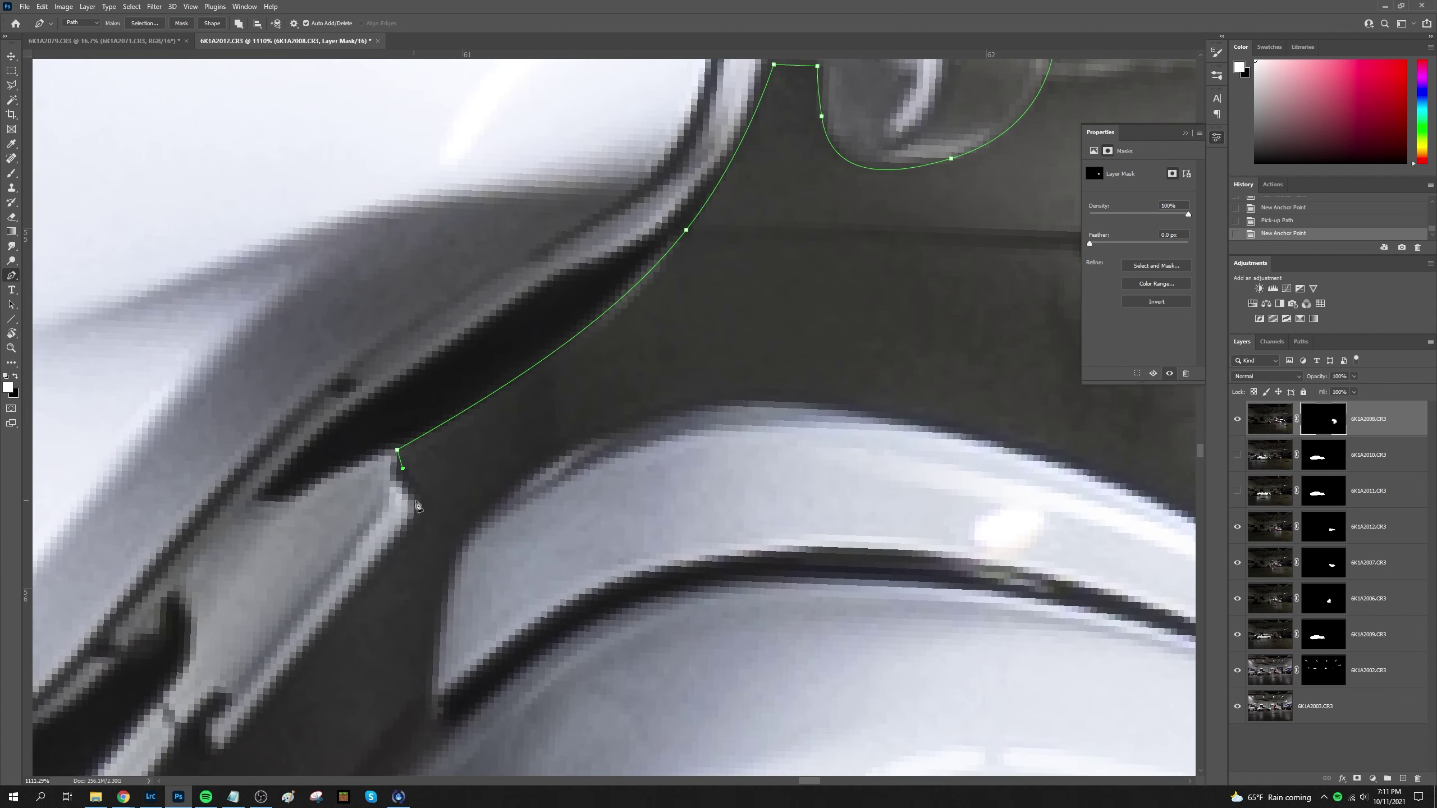
Curve the path along the fairing and the bodywork's top edge
{"action": "left_click_drag", "start_coordinate": [419, 520], "coordinate": [398, 550]}
{"action": "scroll", "coordinate": [453, 371], "scroll_direction": "left", "scroll_amount": 4}
{"action": "scroll", "coordinate": [452, 371], "scroll_direction": "down", "scroll_amount": 6}
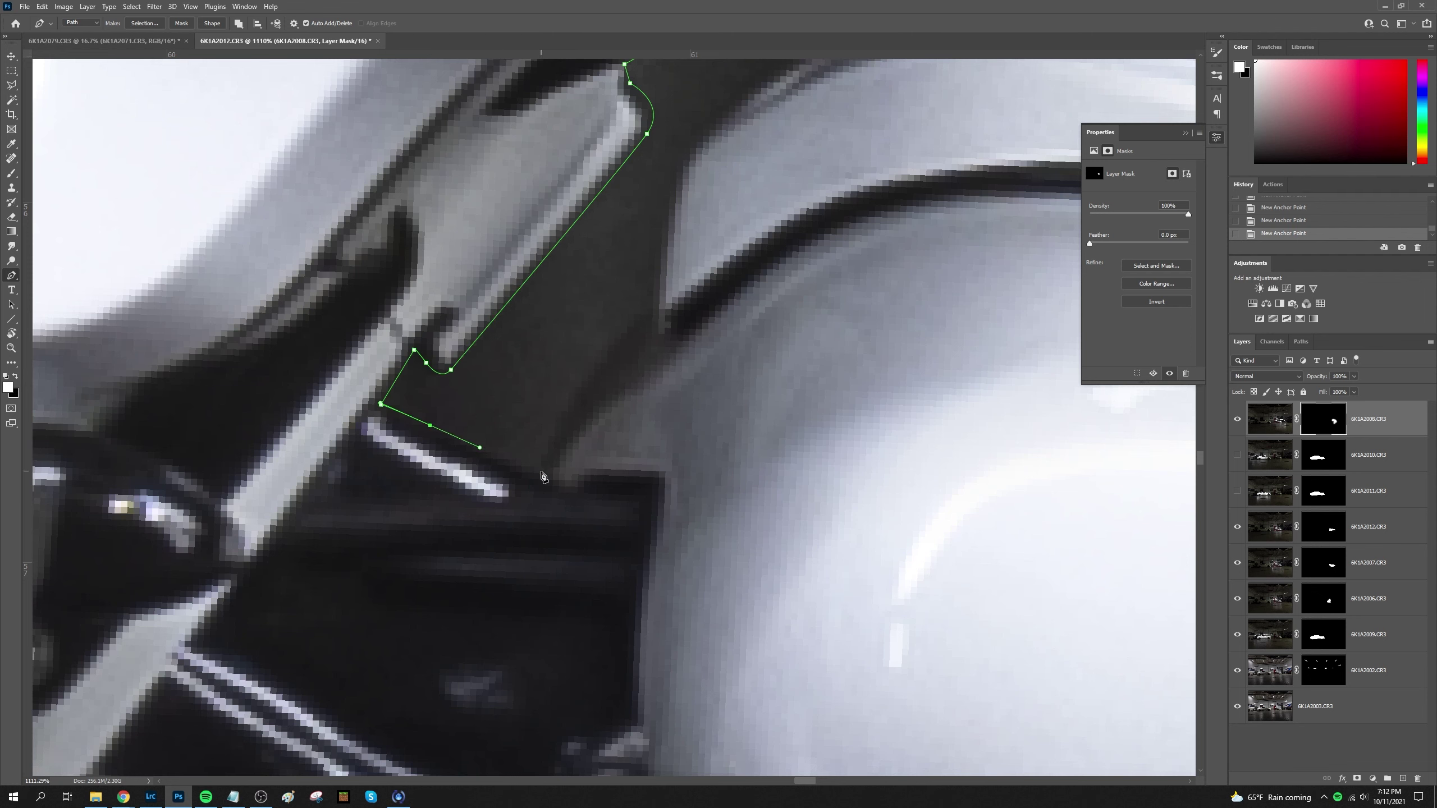
{"action": "scroll", "coordinate": [541, 475], "scroll_direction": "right", "scroll_amount": 4}
{"action": "left_click_drag", "start_coordinate": [558, 273], "coordinate": [683, 234]}
{"action": "scroll", "coordinate": [683, 234], "scroll_direction": "right", "scroll_amount": 4}
{"action": "scroll", "coordinate": [781, 369], "scroll_direction": "right", "scroll_amount": 4}
{"action": "left_click_drag", "start_coordinate": [781, 368], "coordinate": [849, 422]}
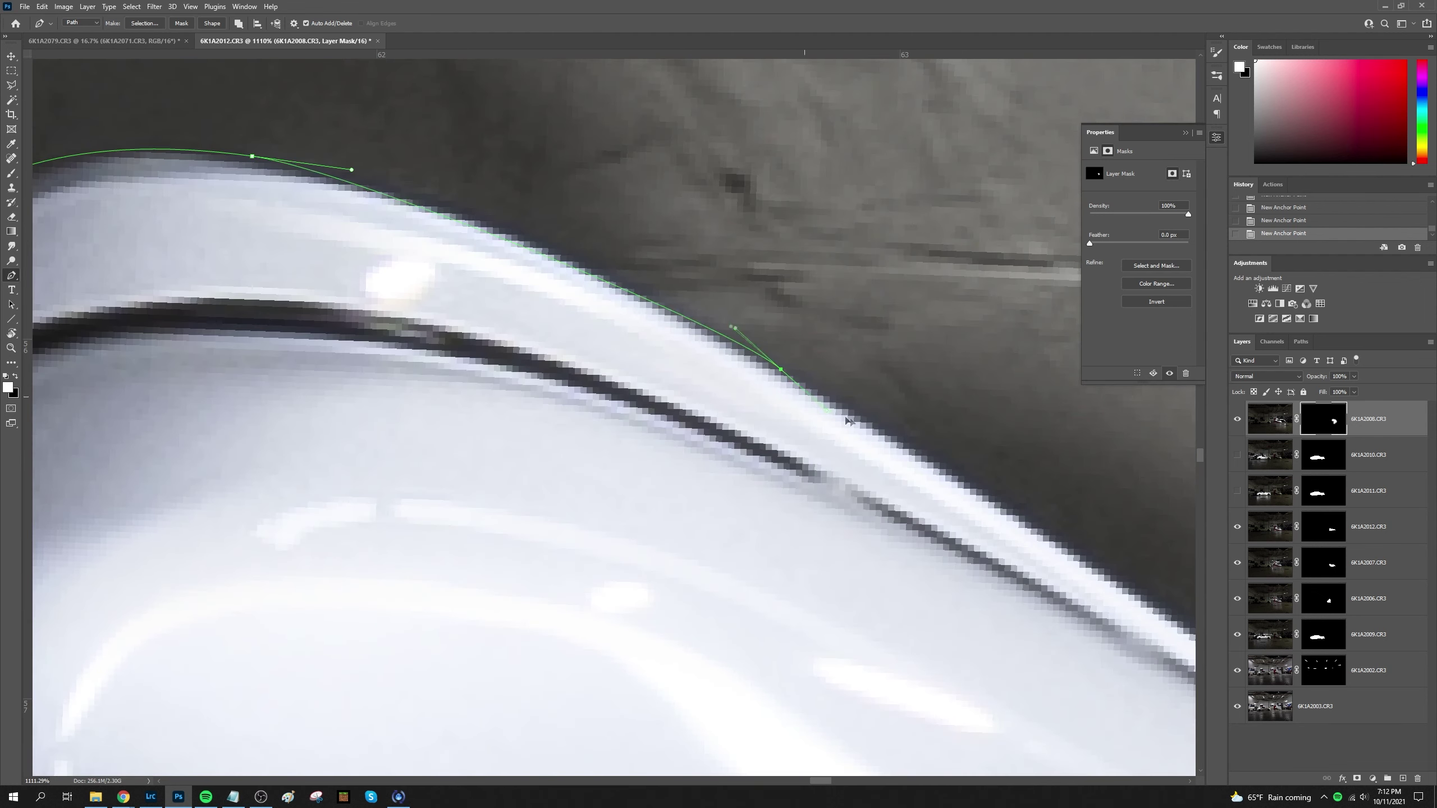
{"action": "scroll", "coordinate": [848, 421], "scroll_direction": "down", "scroll_amount": 5}
{"action": "scroll", "coordinate": [679, 397], "scroll_direction": "right", "scroll_amount": 5}
{"action": "scroll", "coordinate": [510, 424], "scroll_direction": "right", "scroll_amount": 4}
{"action": "left_click_drag", "start_coordinate": [436, 455], "coordinate": [475, 477]}
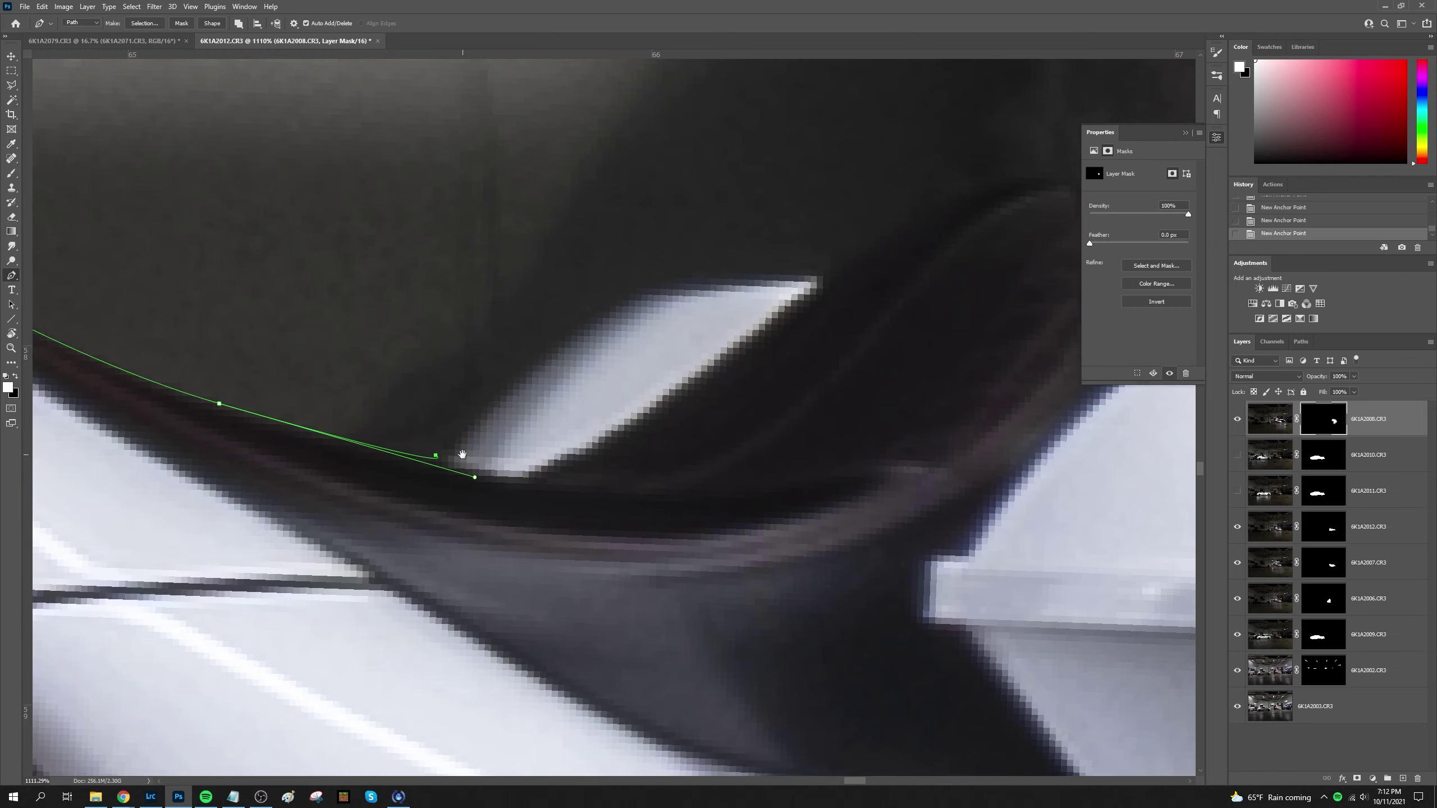
{"action": "left_click_drag", "start_coordinate": [552, 352], "coordinate": [612, 331]}
{"action": "scroll", "coordinate": [586, 410], "scroll_direction": "right", "scroll_amount": 5}
{"action": "scroll", "coordinate": [585, 410], "scroll_direction": "up", "scroll_amount": 3}
Trace the path along the seat edge, over its hump and down to the bodywork
{"action": "left_click", "coordinate": [476, 454]}
{"action": "left_click", "coordinate": [758, 385]}
{"action": "left_click", "coordinate": [856, 449]}
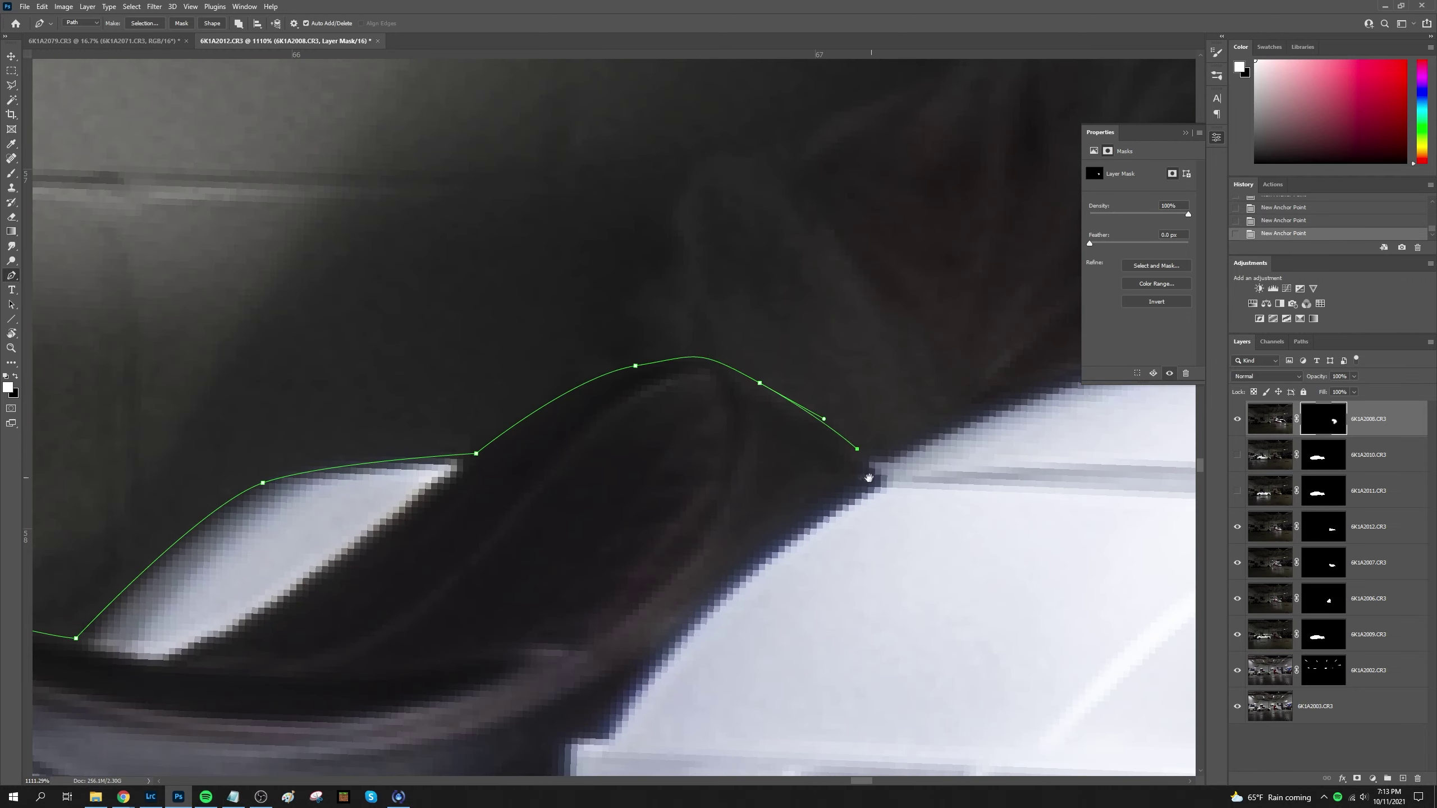
{"action": "left_click_drag", "start_coordinate": [938, 432], "coordinate": [1018, 398]}
{"action": "left_click_drag", "start_coordinate": [1019, 398], "coordinate": [338, 482]}
{"action": "scroll", "coordinate": [1104, 416], "scroll_direction": "right", "scroll_amount": 8}
{"action": "scroll", "coordinate": [849, 419], "scroll_direction": "down", "scroll_amount": 3}
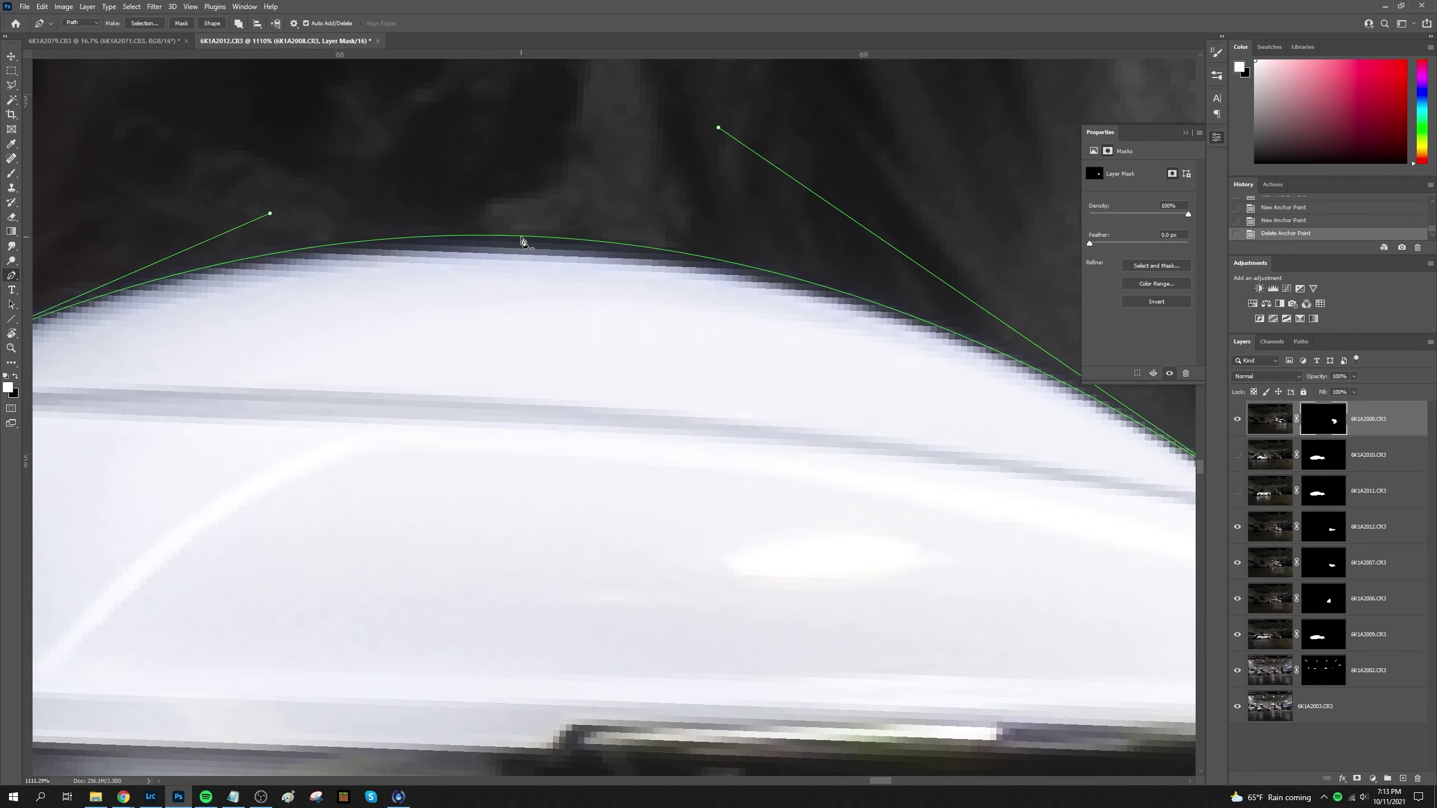
Fit the path around the rear bodywork's curve, notch, sloping edge and tip
{"action": "left_click_drag", "start_coordinate": [786, 379], "coordinate": [798, 379]}
{"action": "left_click", "coordinate": [918, 484]}
{"action": "left_click_drag", "start_coordinate": [915, 485], "coordinate": [767, 390]}
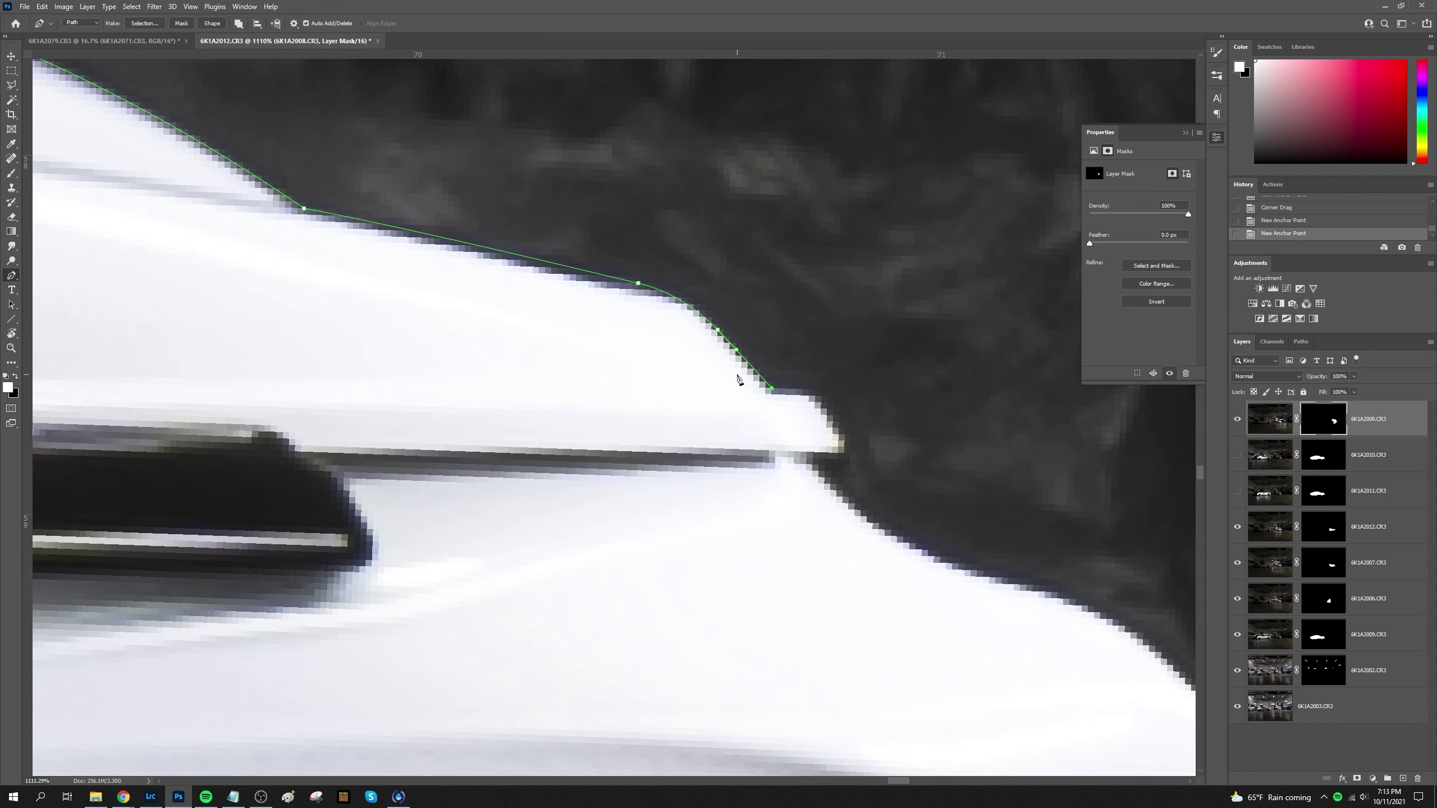
{"action": "scroll", "coordinate": [908, 542], "scroll_direction": "down", "scroll_amount": 3}
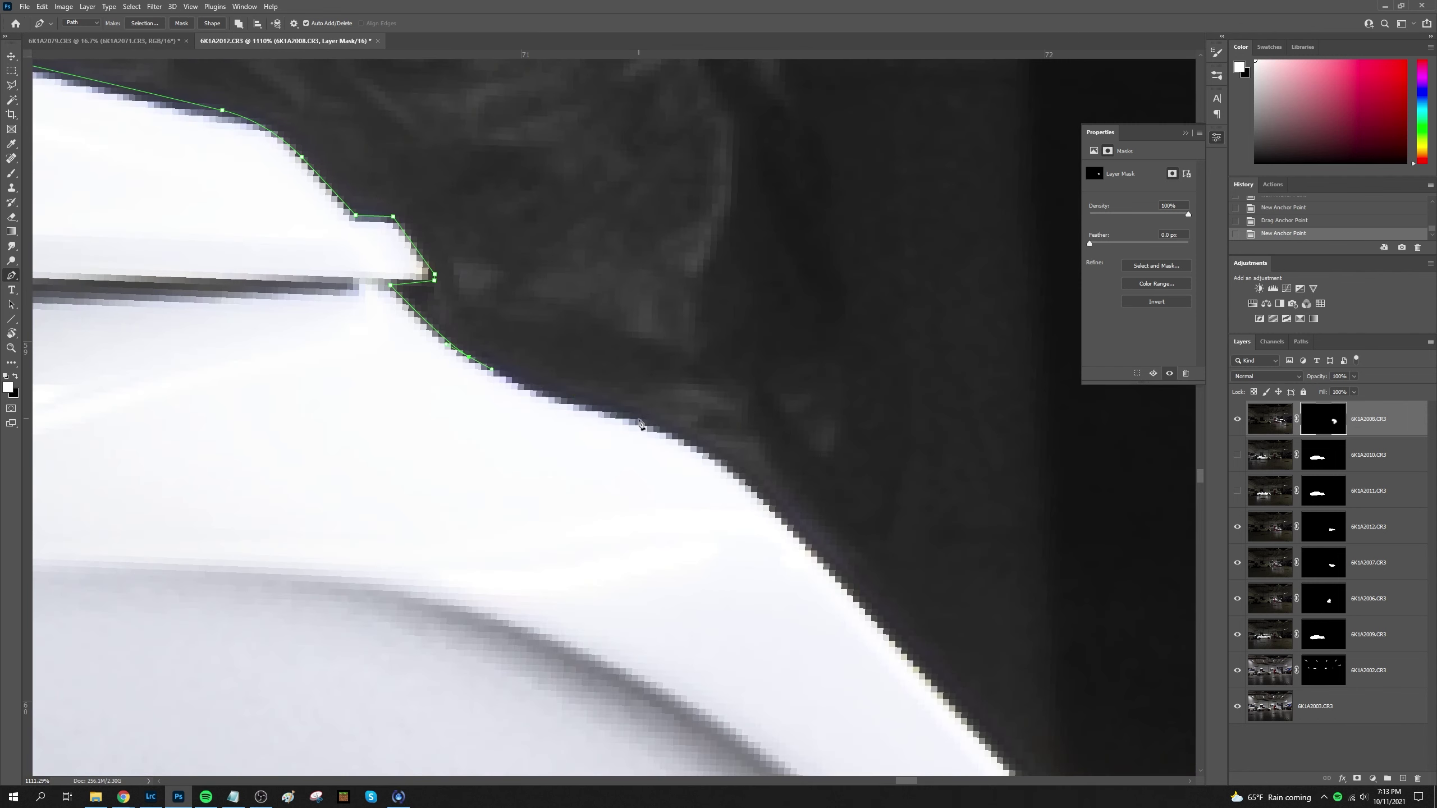
{"action": "left_click", "coordinate": [679, 436]}
{"action": "scroll", "coordinate": [497, 260], "scroll_direction": "up", "scroll_amount": 3}
{"action": "left_click_drag", "start_coordinate": [497, 261], "coordinate": [240, 146]}
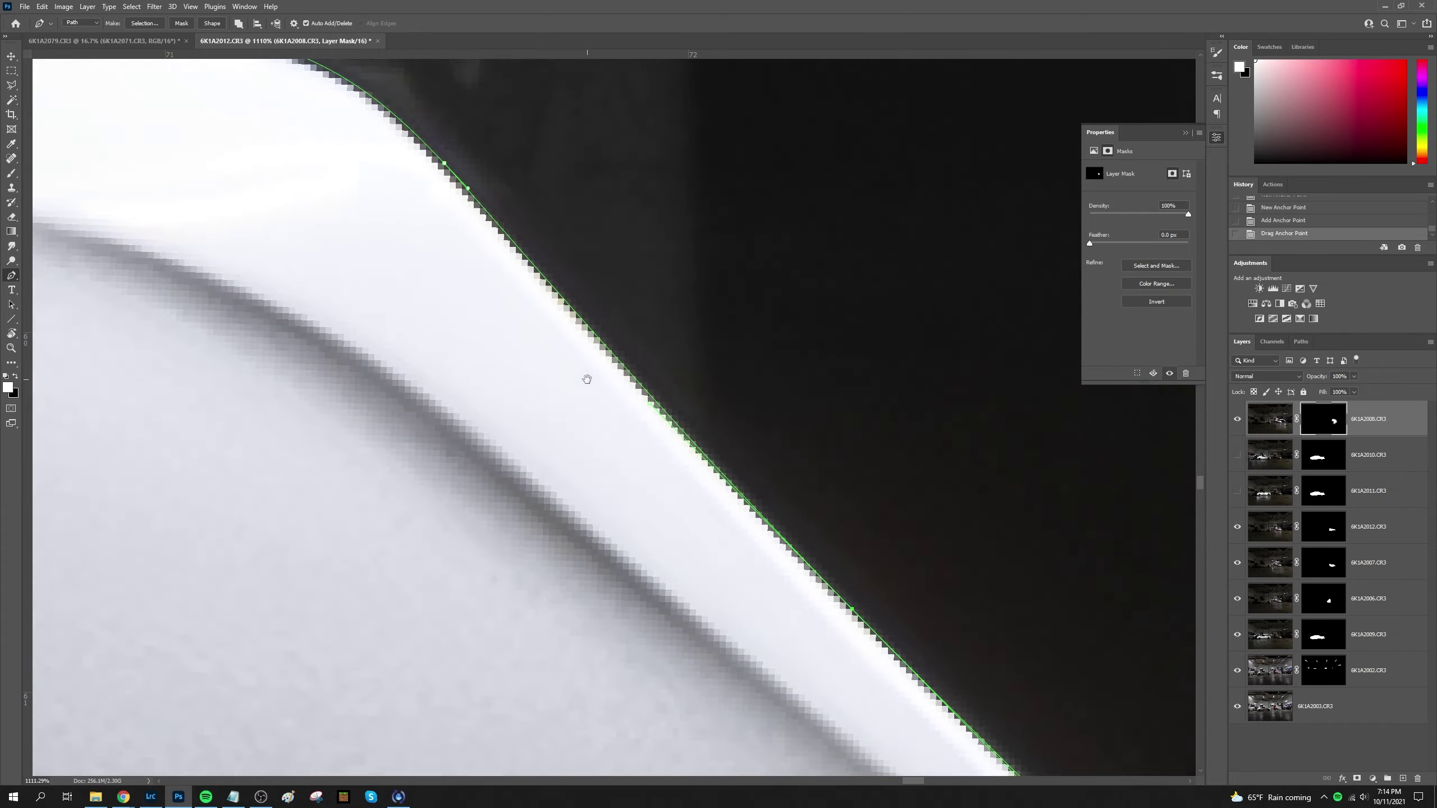
{"action": "left_click_drag", "start_coordinate": [521, 336], "coordinate": [547, 359]}
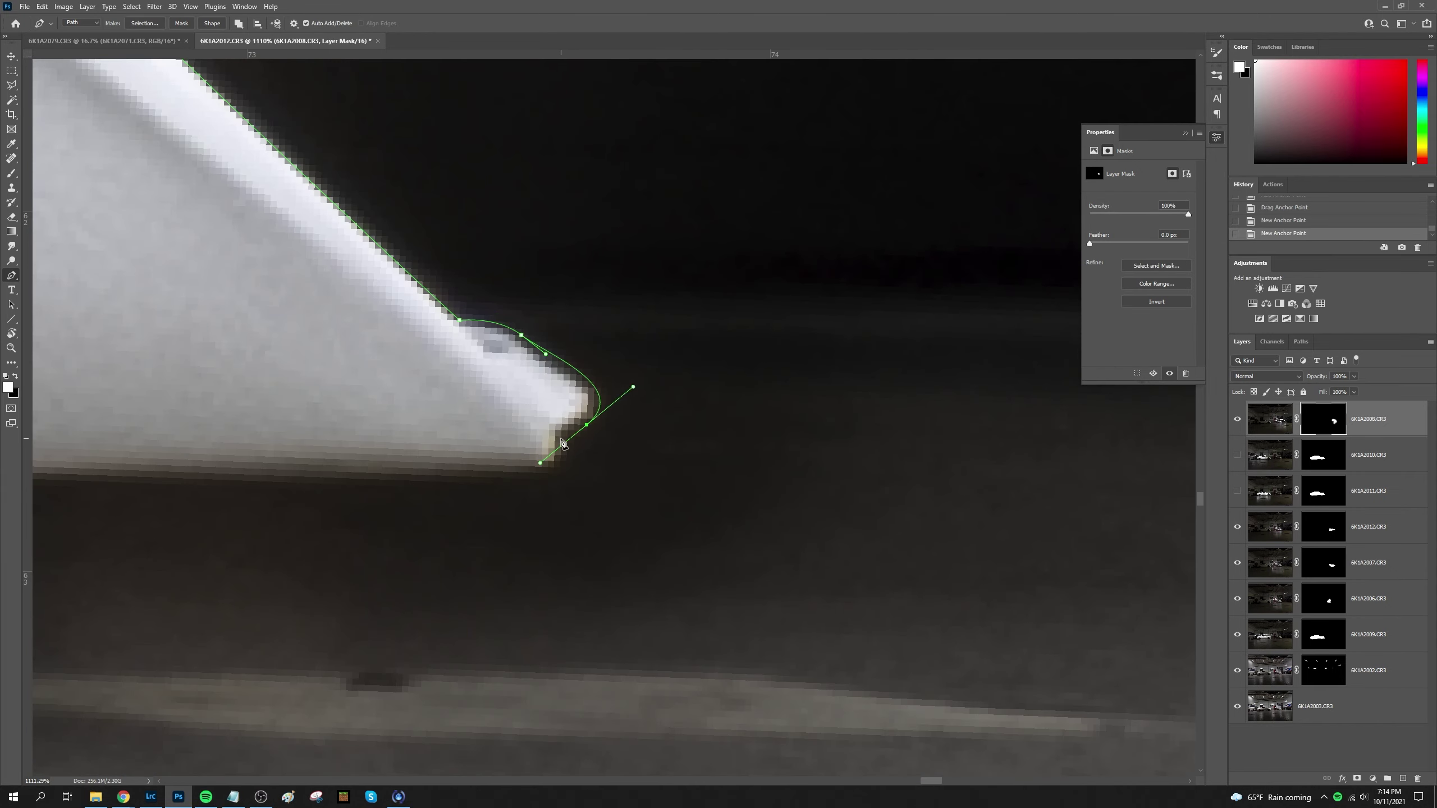
{"action": "left_click_drag", "start_coordinate": [540, 463], "coordinate": [561, 436]}
{"action": "left_click_drag", "start_coordinate": [233, 480], "coordinate": [515, 464]}
{"action": "left_click", "coordinate": [515, 464]}
{"action": "scroll", "coordinate": [540, 458], "scroll_direction": "down", "scroll_amount": 3}
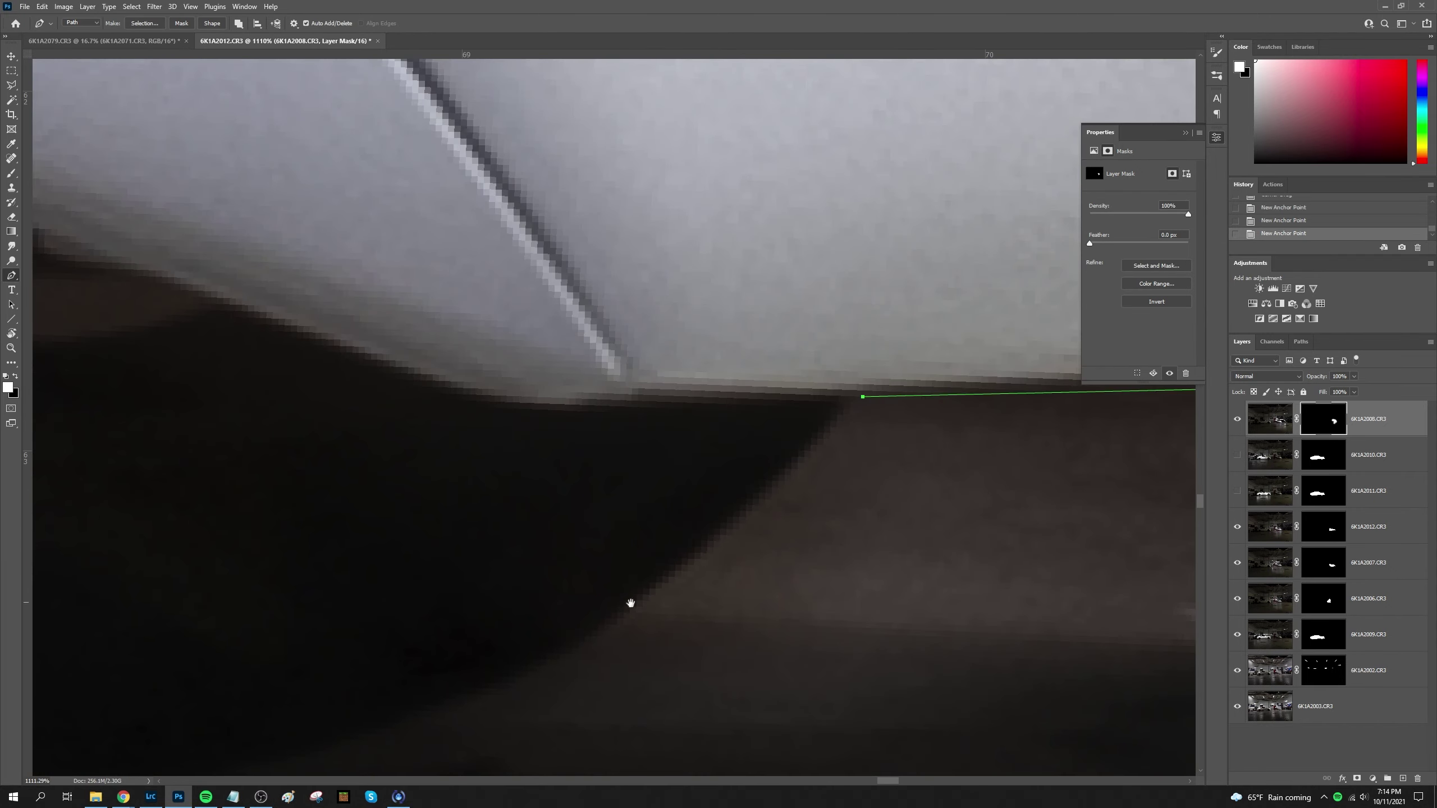
Trace the path under the engine and around the first footrest and its post
{"action": "left_click_drag", "start_coordinate": [761, 552], "coordinate": [808, 424]}
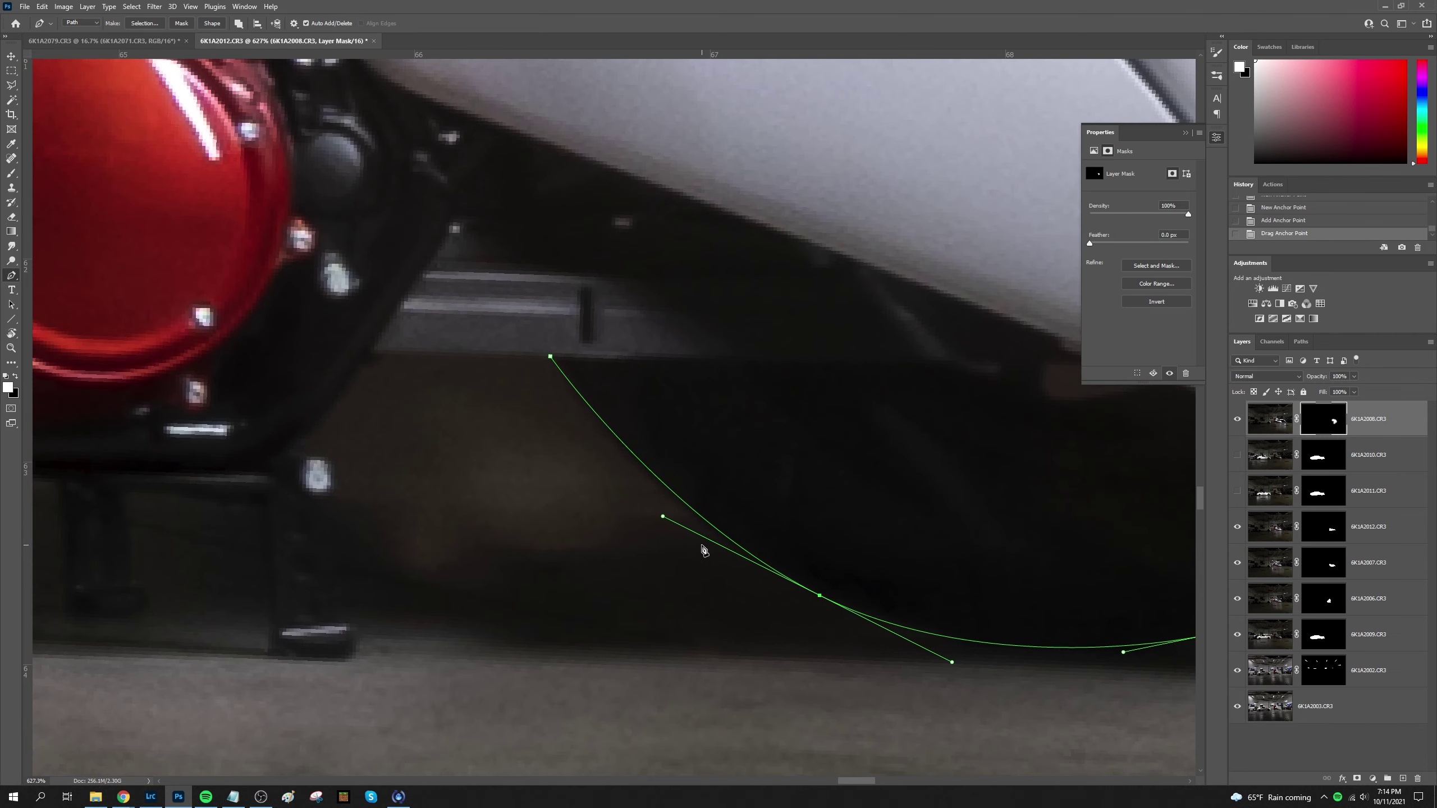
{"action": "left_click", "coordinate": [373, 353]}
{"action": "left_click_drag", "start_coordinate": [284, 455], "coordinate": [668, 467]}
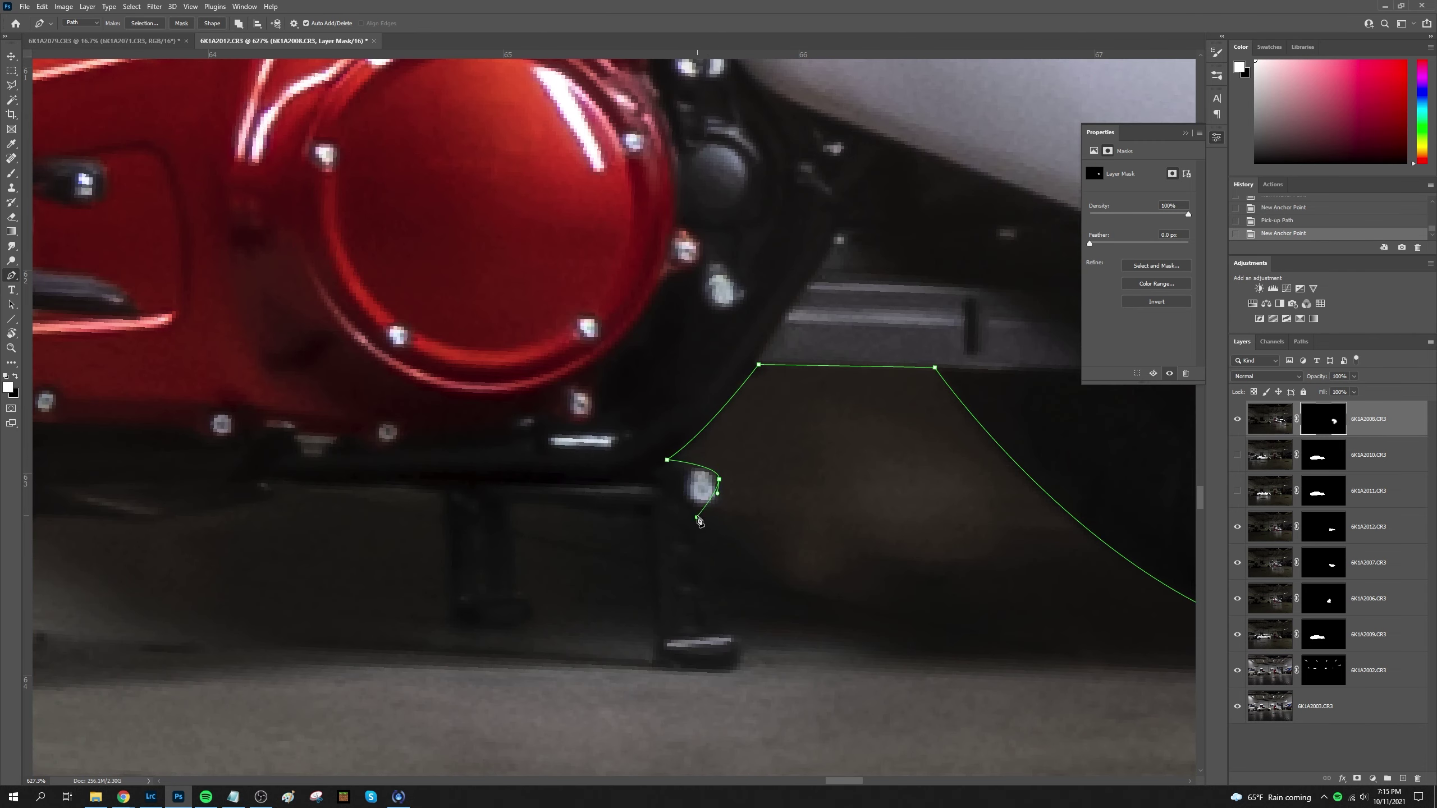
{"action": "left_click", "coordinate": [516, 507]}
{"action": "left_click_drag", "start_coordinate": [513, 591], "coordinate": [702, 588]}
{"action": "left_click", "coordinate": [702, 588]}
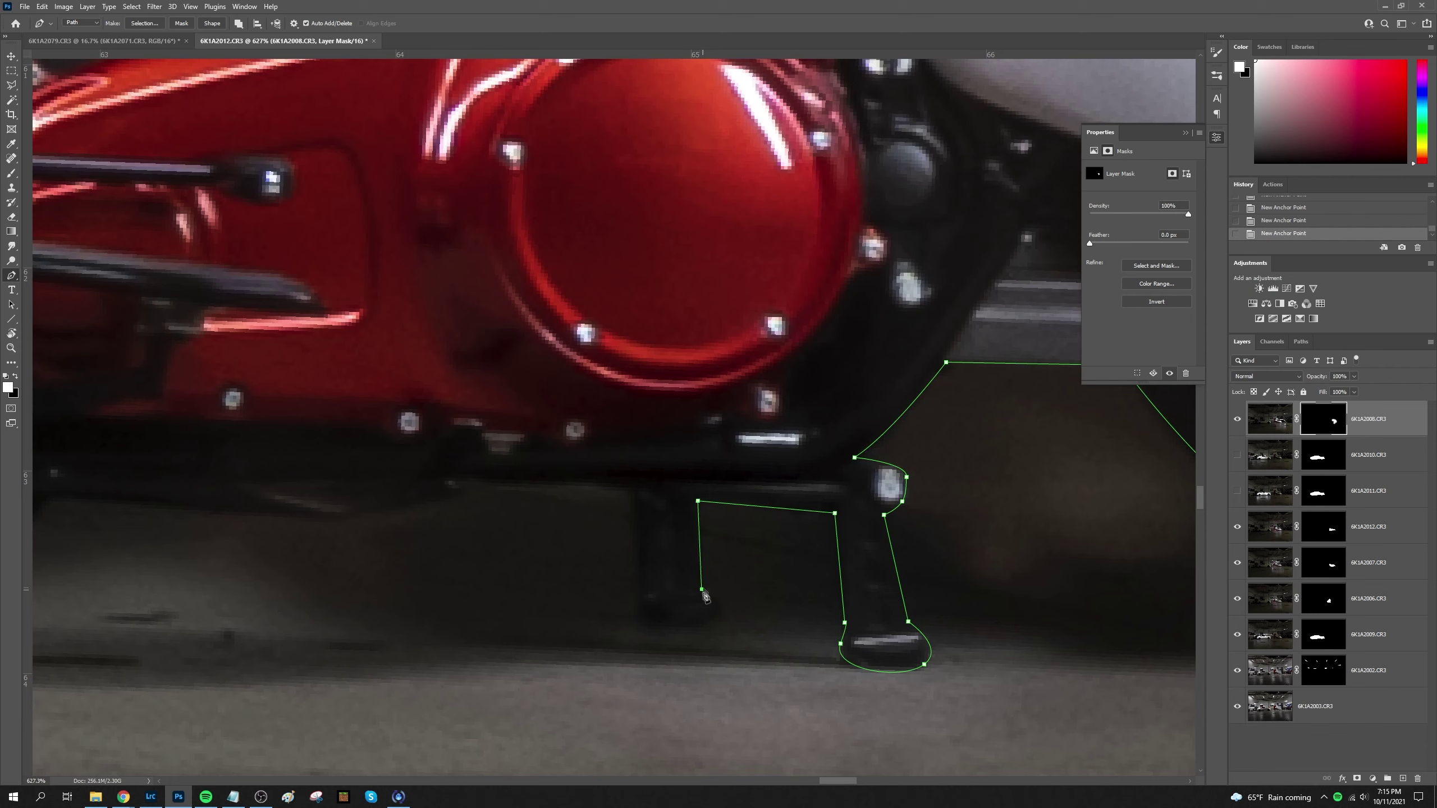
{"action": "left_click", "coordinate": [628, 496]}
{"action": "left_click", "coordinate": [595, 483]}
{"action": "left_click_drag", "start_coordinate": [539, 507], "coordinate": [639, 513]}
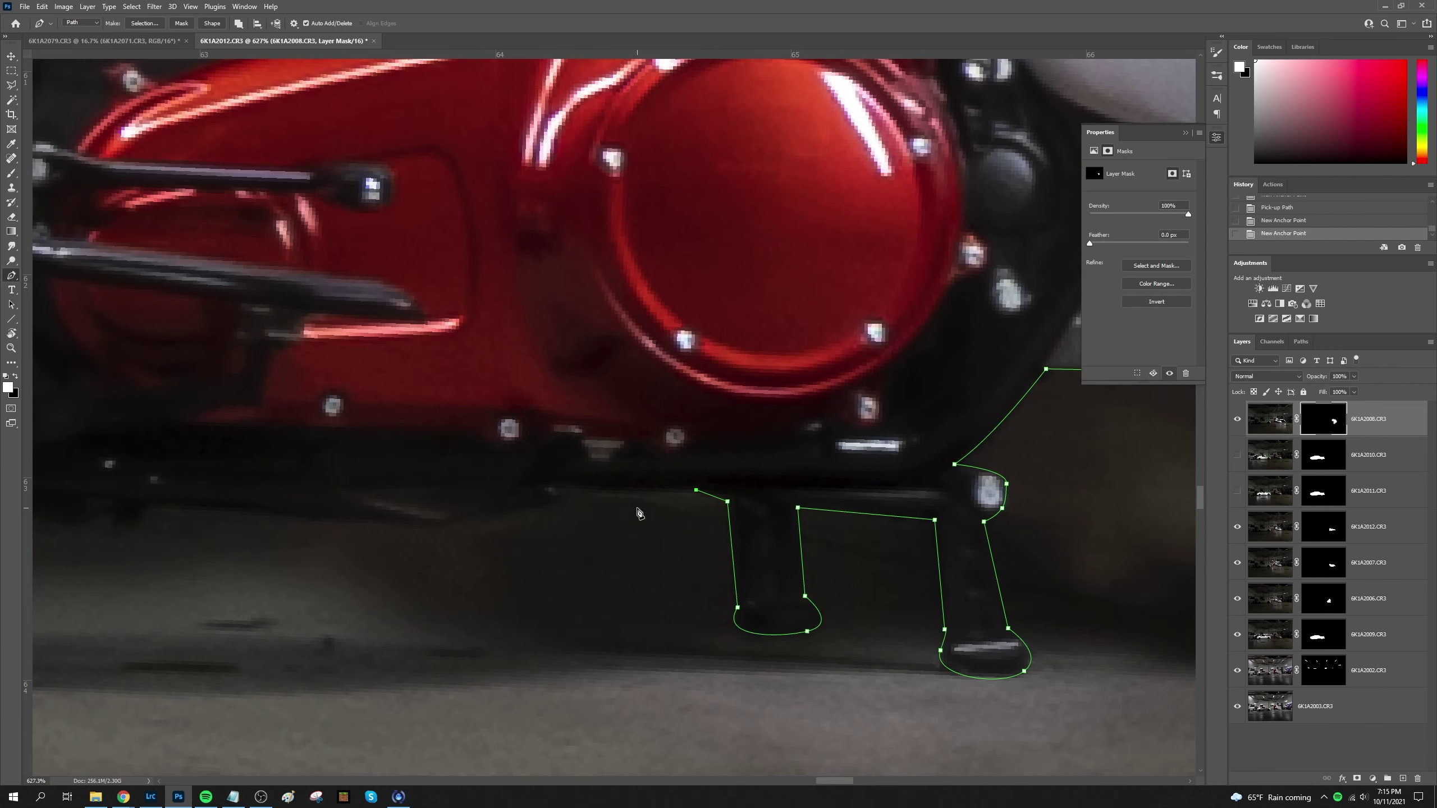
Continue around the second footrest post and along the frame's underside to the front panel
{"action": "left_click", "coordinate": [457, 524]}
{"action": "left_click", "coordinate": [286, 513]}
{"action": "left_click", "coordinate": [206, 506]}
{"action": "left_click", "coordinate": [149, 501]}
{"action": "left_click_drag", "start_coordinate": [116, 521], "coordinate": [682, 559]}
{"action": "left_click", "coordinate": [400, 502]}
{"action": "left_click", "coordinate": [315, 489]}
{"action": "left_click_drag", "start_coordinate": [45, 531], "coordinate": [490, 560]}
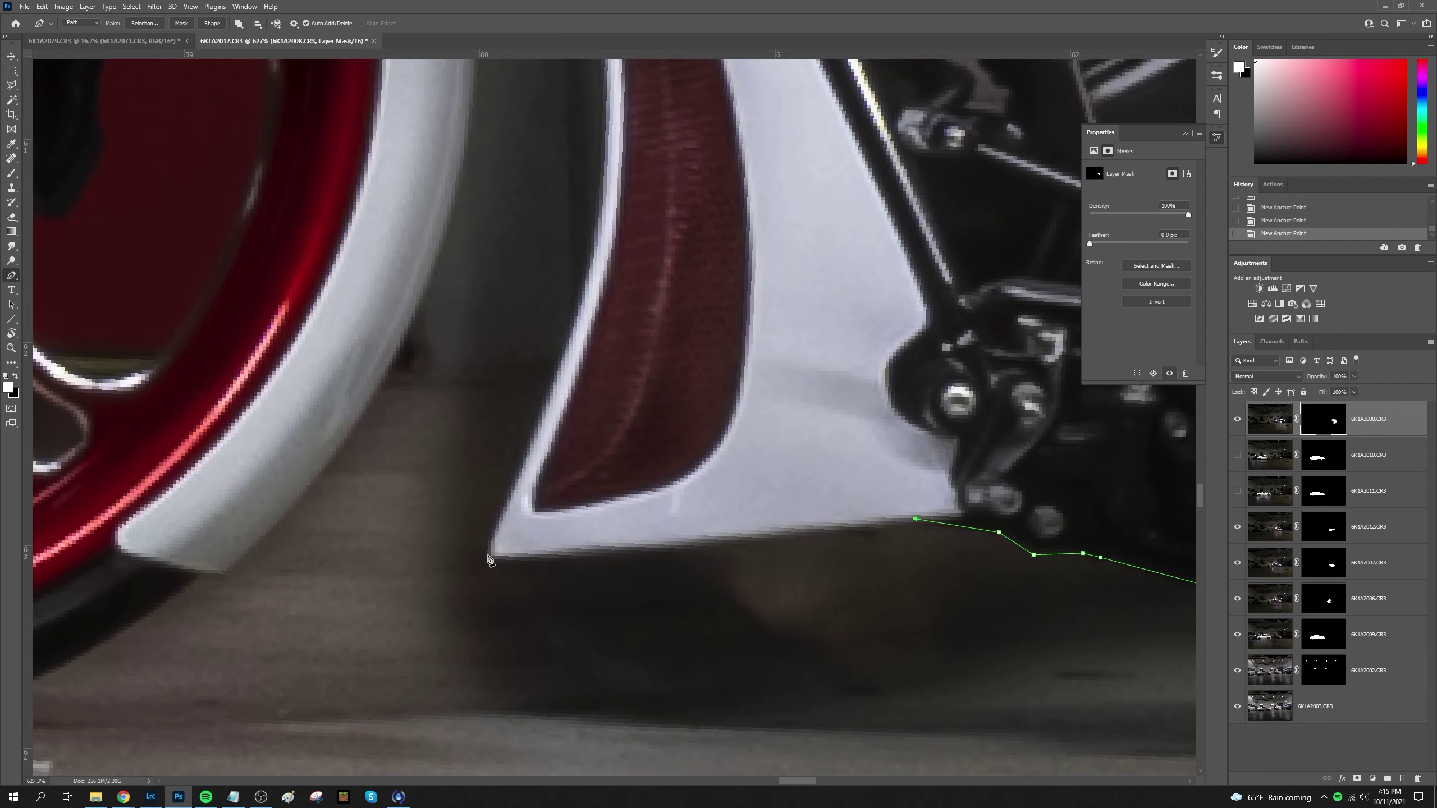
{"action": "left_click", "coordinate": [593, 276]}
Curve the path around the front tyre's bottom, left side and upper edge
{"action": "scroll", "coordinate": [638, 441], "scroll_direction": "up", "scroll_amount": 5}
{"action": "left_click_drag", "start_coordinate": [584, 226], "coordinate": [695, 337]}
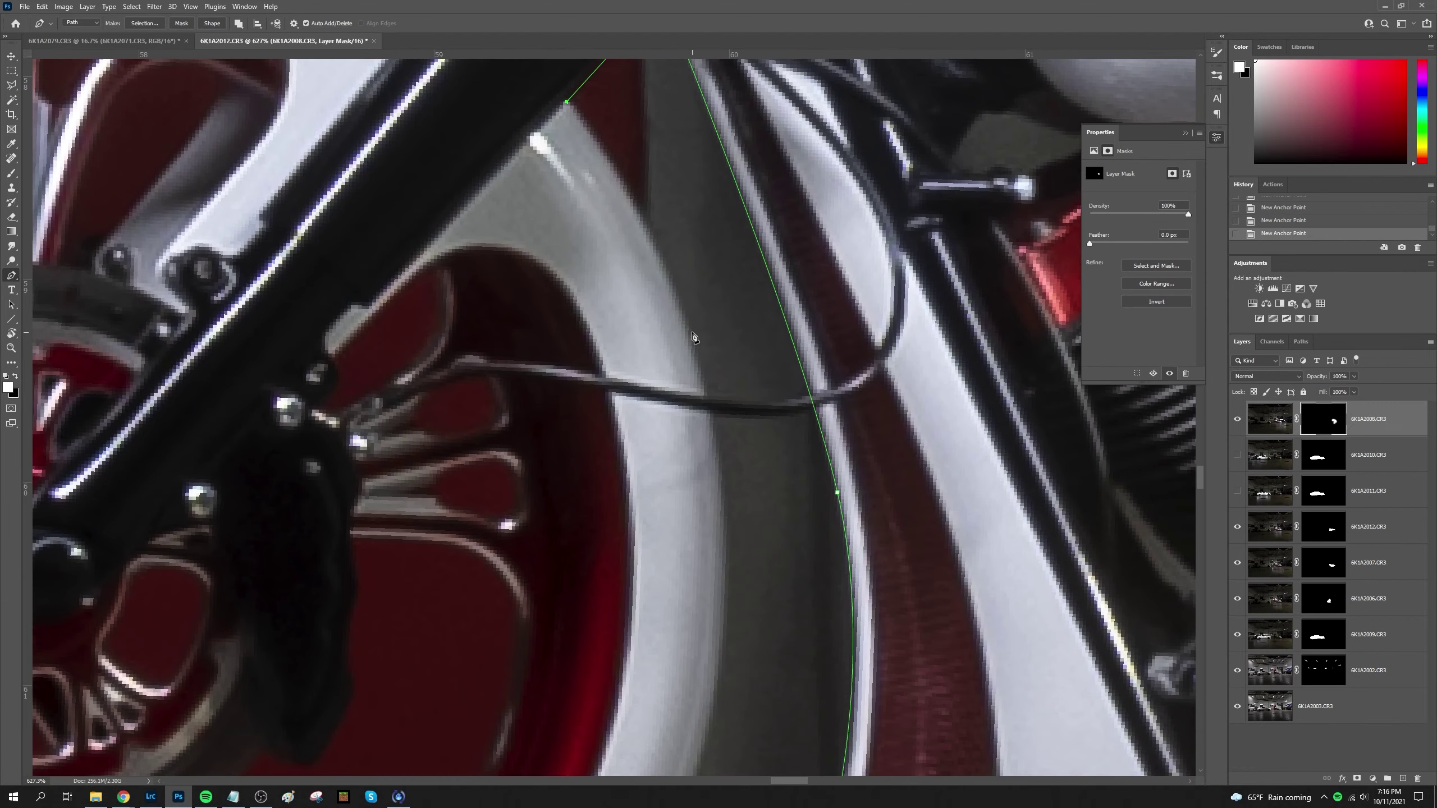
{"action": "scroll", "coordinate": [724, 458], "scroll_direction": "down", "scroll_amount": 8}
{"action": "scroll", "coordinate": [362, 402], "scroll_direction": "down", "scroll_amount": 8}
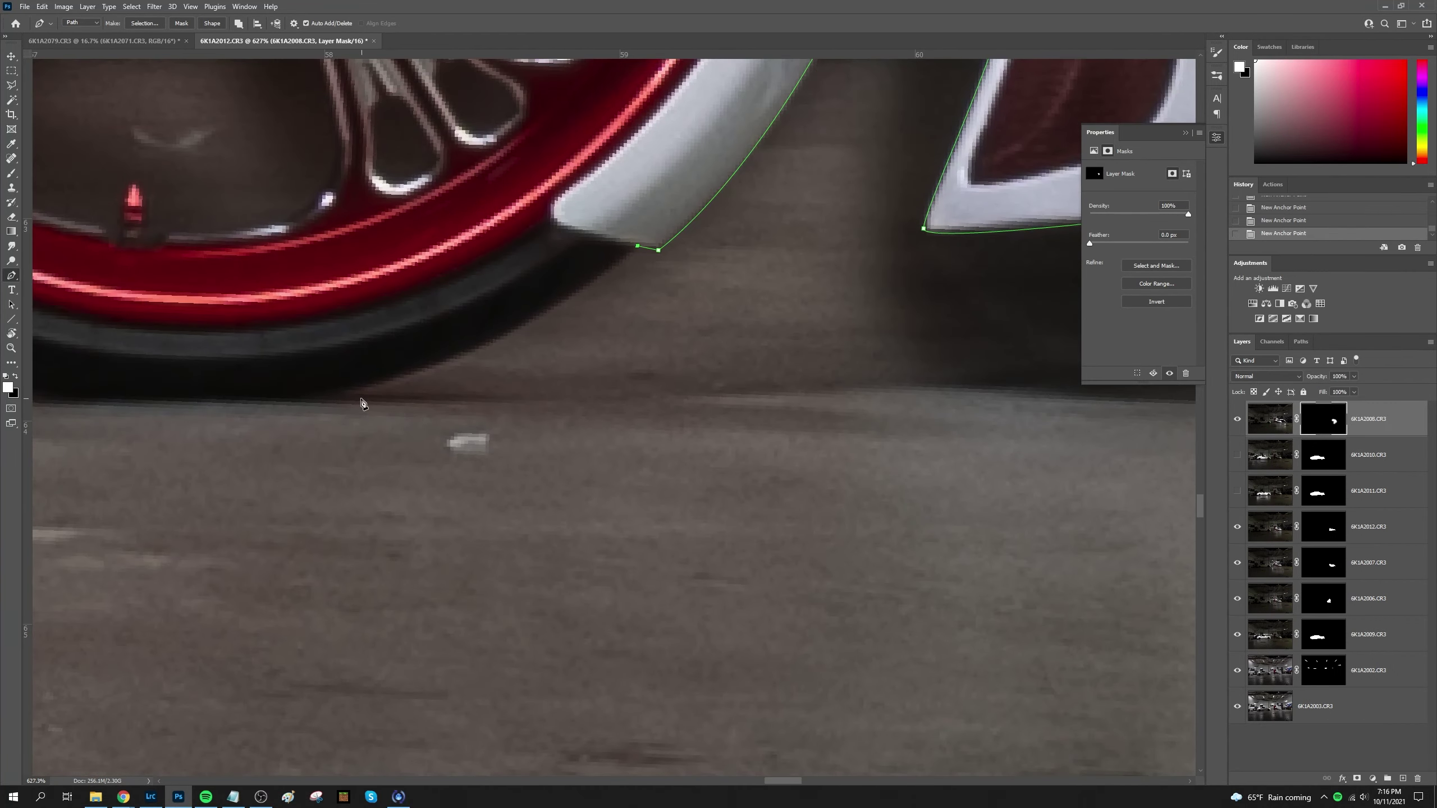
{"action": "left_click_drag", "start_coordinate": [243, 417], "coordinate": [237, 419]}
{"action": "scroll", "coordinate": [623, 397], "scroll_direction": "left", "scroll_amount": 10}
{"action": "left_click_drag", "start_coordinate": [352, 389], "coordinate": [309, 332]}
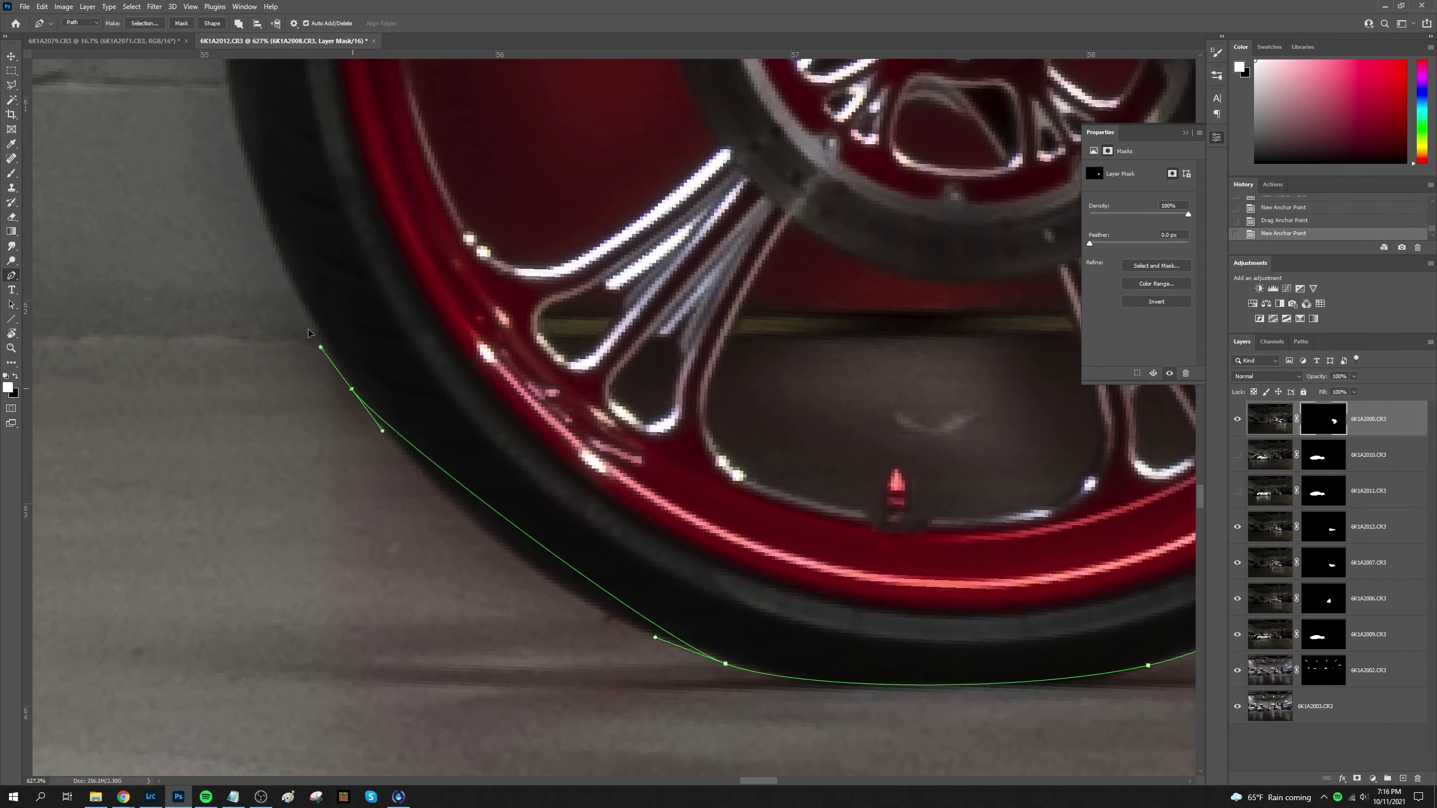
{"action": "scroll", "coordinate": [340, 265], "scroll_direction": "up", "scroll_amount": 5}
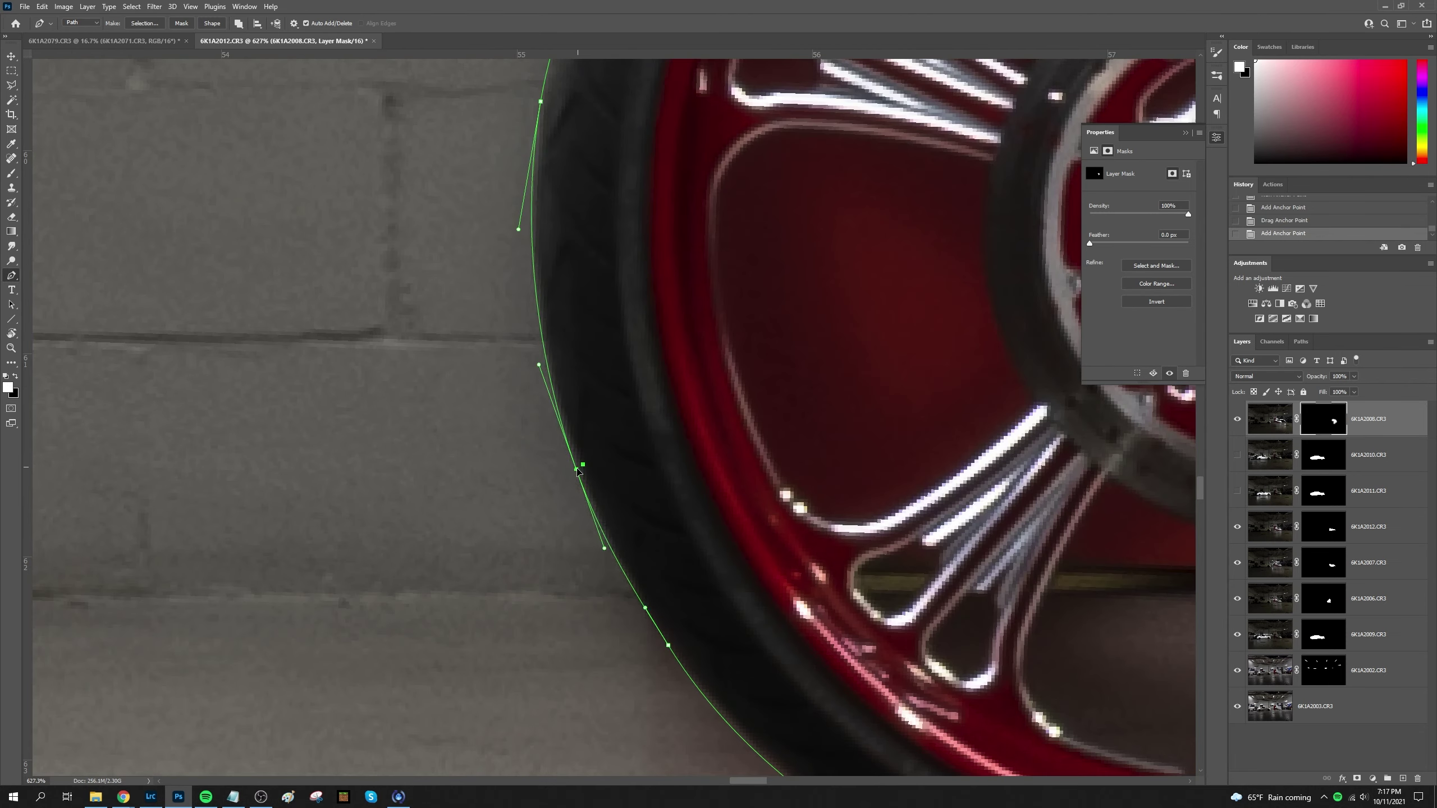
{"action": "left_click", "coordinate": [592, 372]}
{"action": "scroll", "coordinate": [595, 377], "scroll_direction": "up", "scroll_amount": 5}
{"action": "scroll", "coordinate": [465, 532], "scroll_direction": "right", "scroll_amount": 4}
Add anchors hugging the top curve of the front fender
{"action": "left_click", "coordinate": [464, 539]}
{"action": "scroll", "coordinate": [464, 539], "scroll_direction": "right", "scroll_amount": 2}
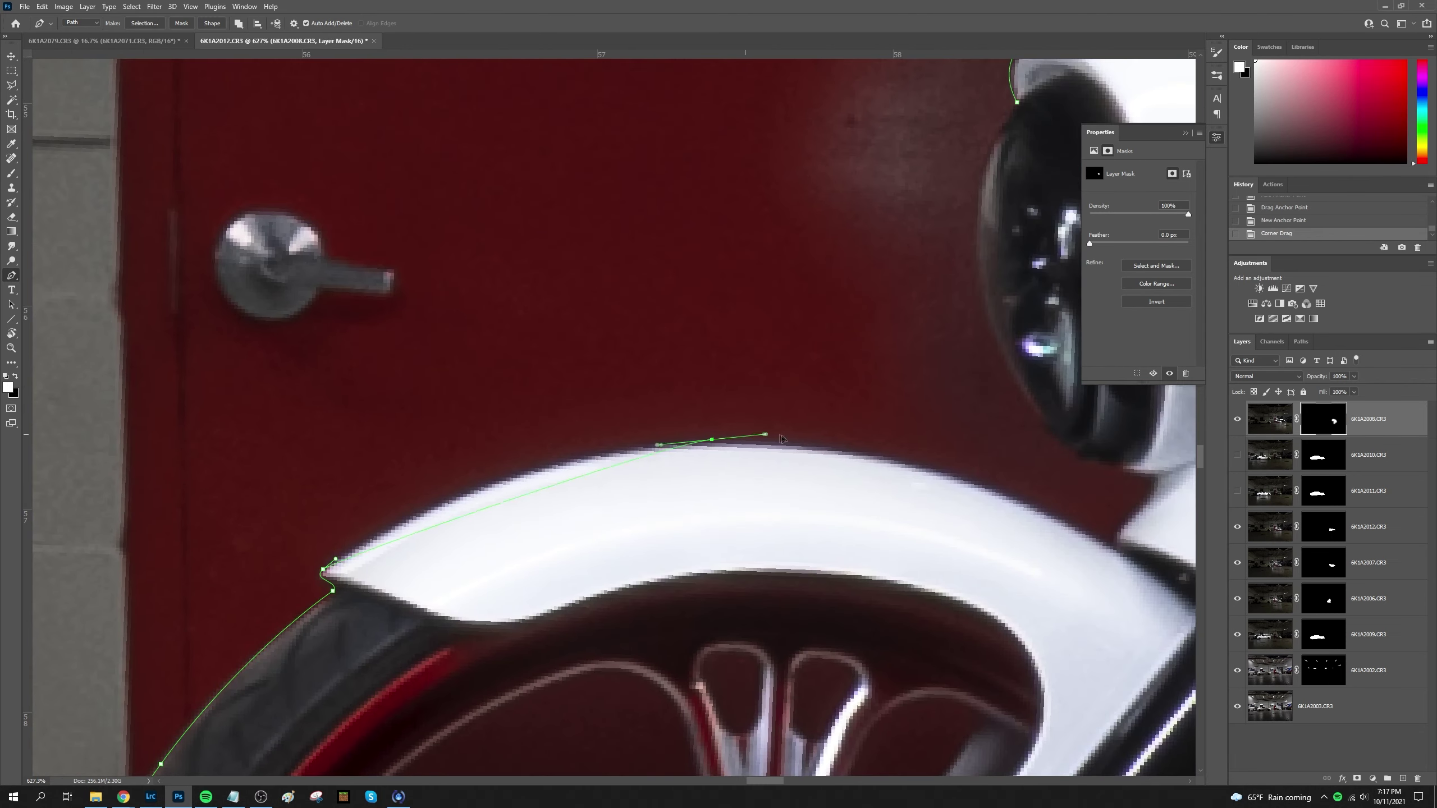
{"action": "scroll", "coordinate": [441, 481], "scroll_direction": "right", "scroll_amount": 3}
{"action": "scroll", "coordinate": [418, 442], "scroll_direction": "right", "scroll_amount": 2}
{"action": "left_click", "coordinate": [405, 411]}
{"action": "left_click_drag", "start_coordinate": [405, 413], "coordinate": [404, 416]}
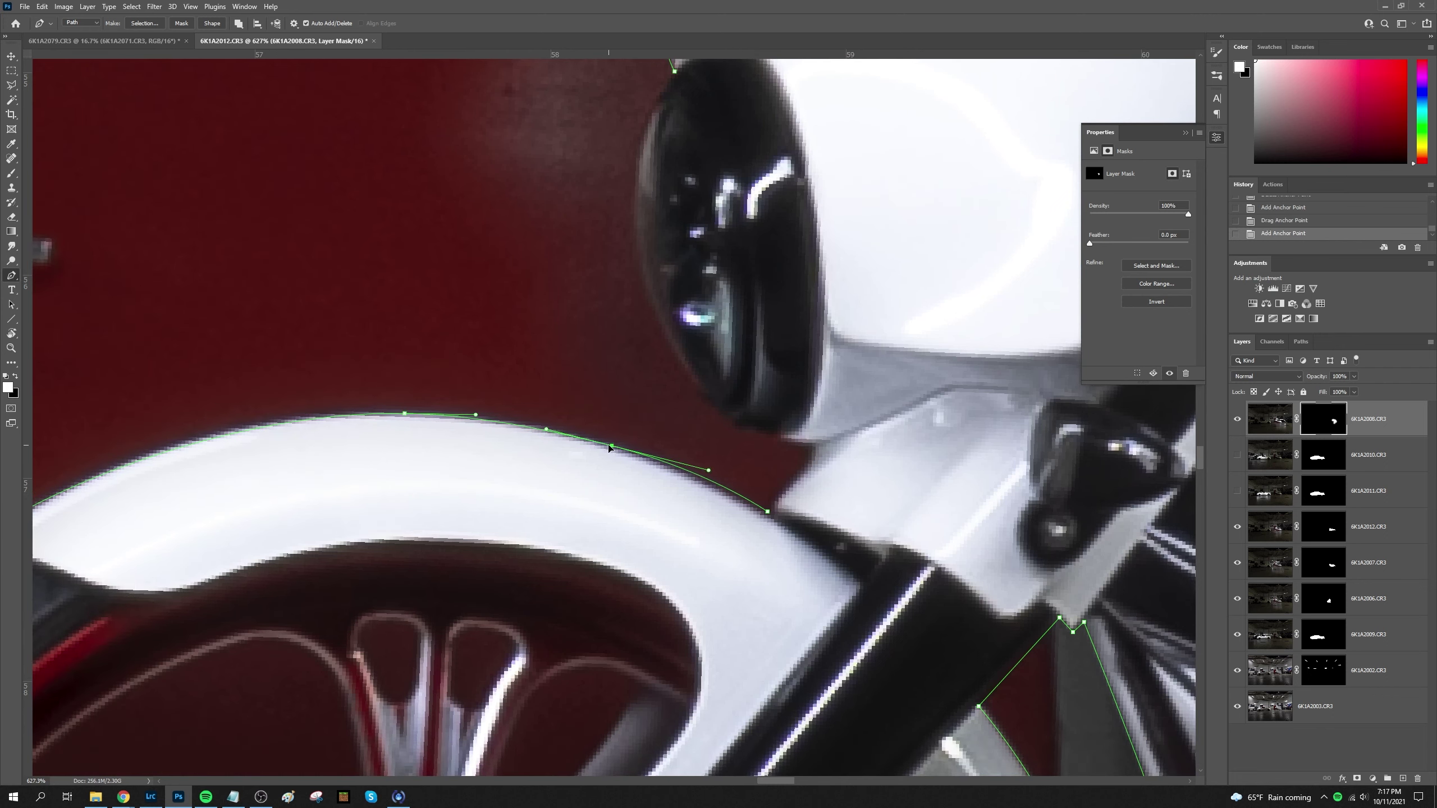
Trace the path around the headlight, removing a misplaced anchor
{"action": "left_click", "coordinate": [777, 434]}
{"action": "scroll", "coordinate": [777, 434], "scroll_direction": "up", "scroll_amount": 1}
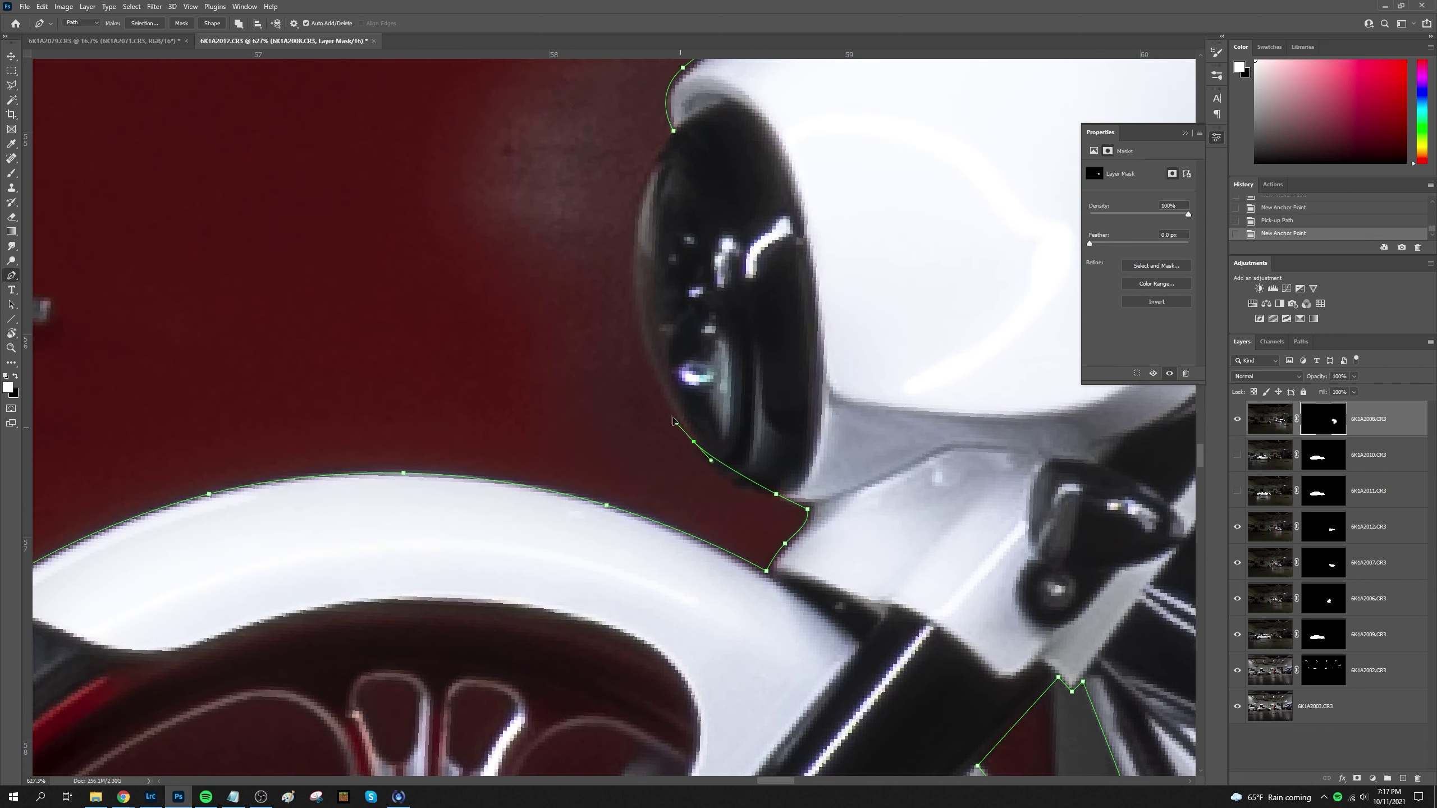
{"action": "left_click", "coordinate": [731, 468]}
{"action": "left_click", "coordinate": [695, 415]}
{"action": "left_click", "coordinate": [658, 363]}
{"action": "scroll", "coordinate": [658, 363], "scroll_direction": "up", "scroll_amount": 4}
{"action": "left_click", "coordinate": [724, 613]}
{"action": "left_click_drag", "start_coordinate": [710, 594], "coordinate": [704, 589]}
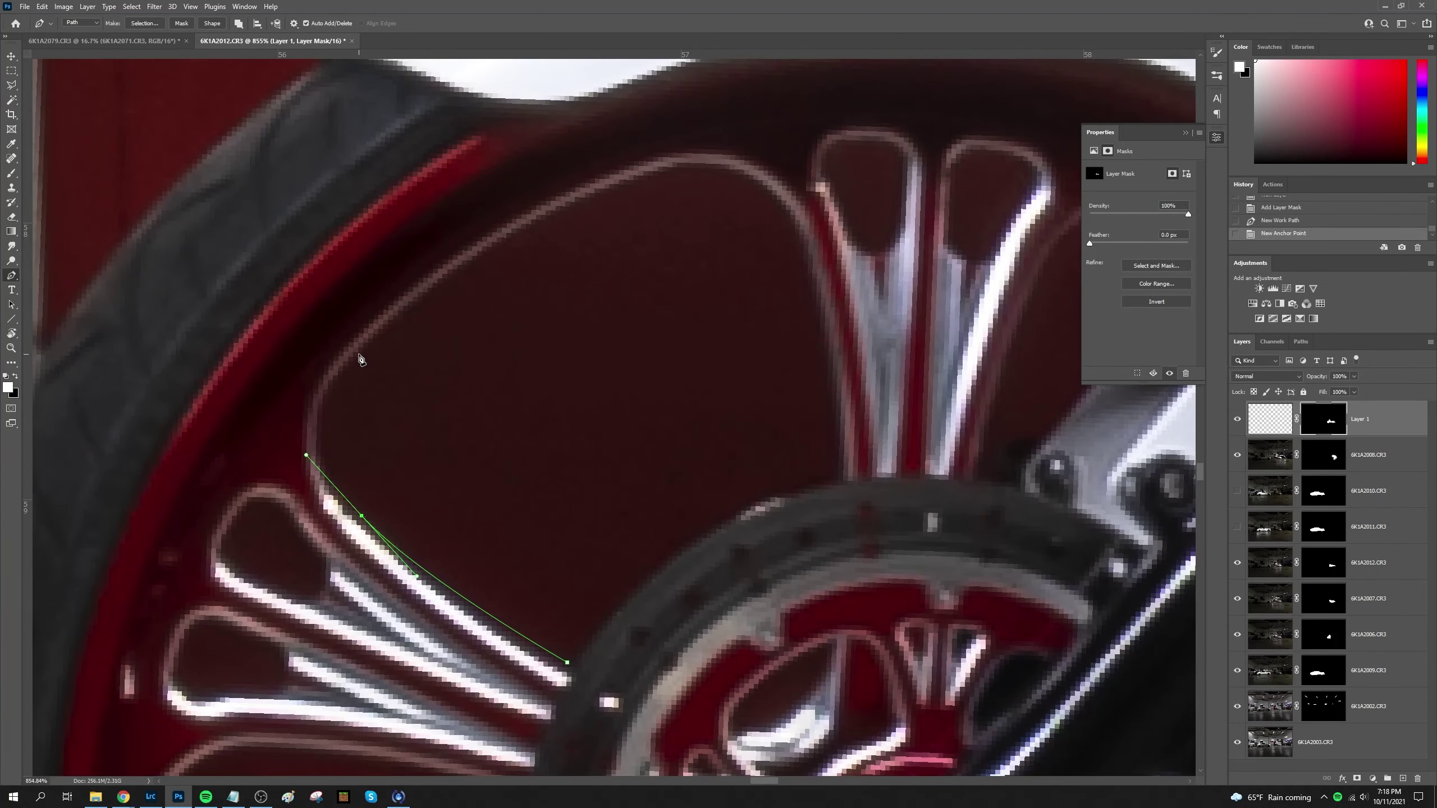
Pen-trace outlines around the first wheel spoke gaps and the large rim gap
{"action": "left_click_drag", "start_coordinate": [358, 352], "coordinate": [414, 293]}
{"action": "scroll", "coordinate": [501, 279], "scroll_direction": "up", "scroll_amount": 2}
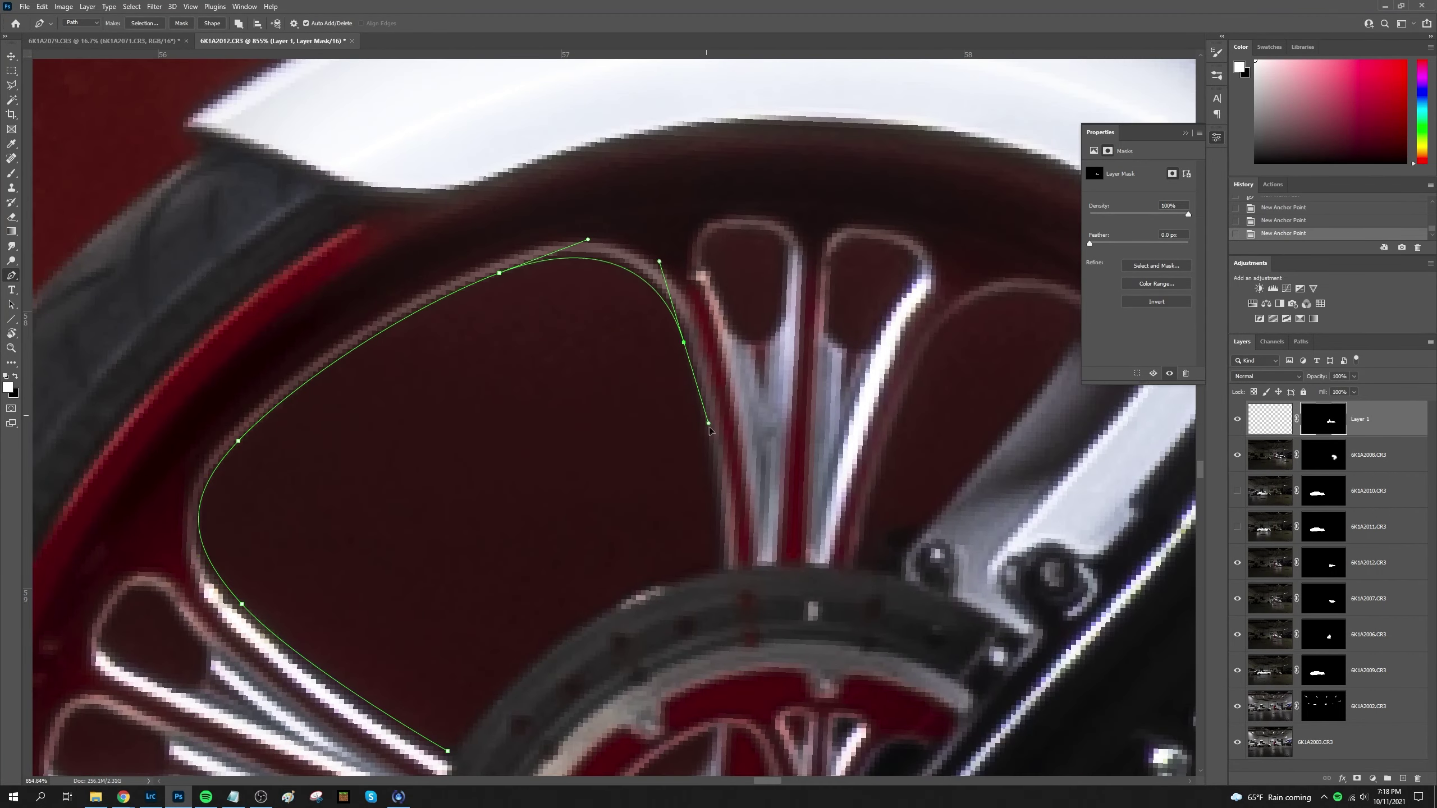
{"action": "left_click", "coordinate": [724, 569]}
{"action": "scroll", "coordinate": [622, 509], "scroll_direction": "right", "scroll_amount": 4}
{"action": "left_click", "coordinate": [636, 540]}
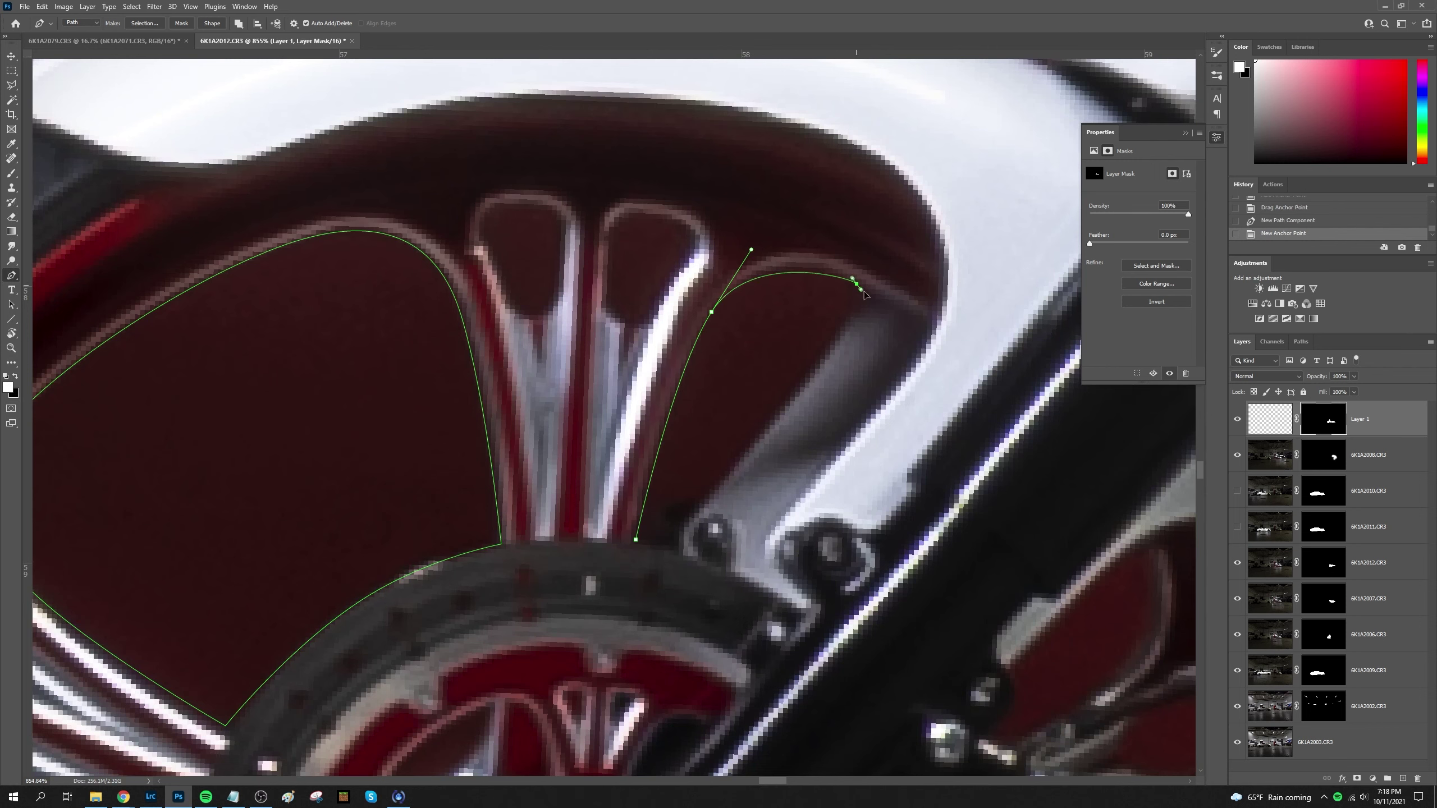
{"action": "left_click", "coordinate": [742, 455]}
{"action": "left_click", "coordinate": [685, 528]}
{"action": "left_click", "coordinate": [637, 541]}
{"action": "scroll", "coordinate": [622, 510], "scroll_direction": "right", "scroll_amount": 5}
{"action": "scroll", "coordinate": [566, 396], "scroll_direction": "down", "scroll_amount": 2}
{"action": "left_click", "coordinate": [431, 475]}
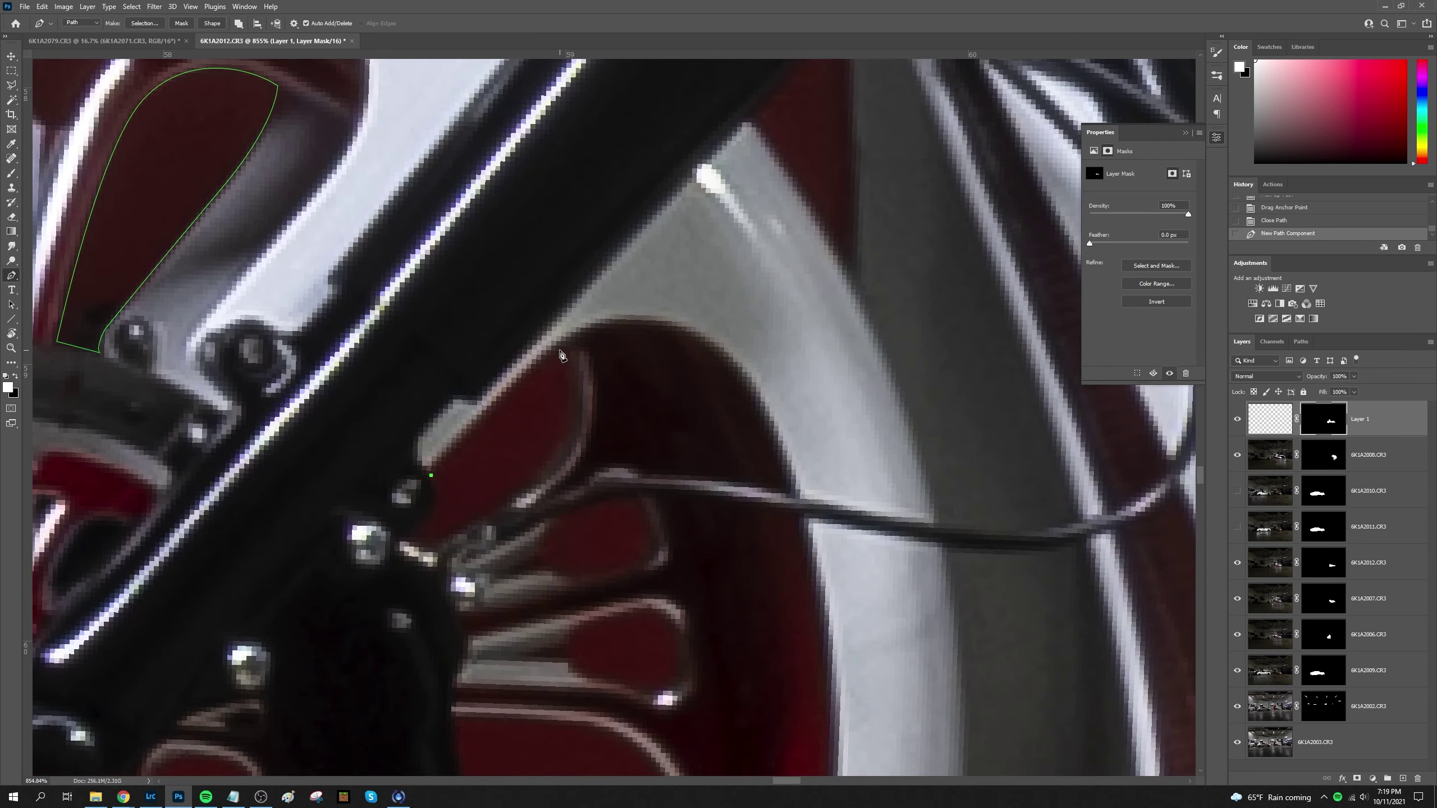
{"action": "left_click", "coordinate": [431, 475]}
{"action": "scroll", "coordinate": [566, 424], "scroll_direction": "down", "scroll_amount": 2}
{"action": "left_click", "coordinate": [518, 403]}
{"action": "left_click", "coordinate": [585, 382]}
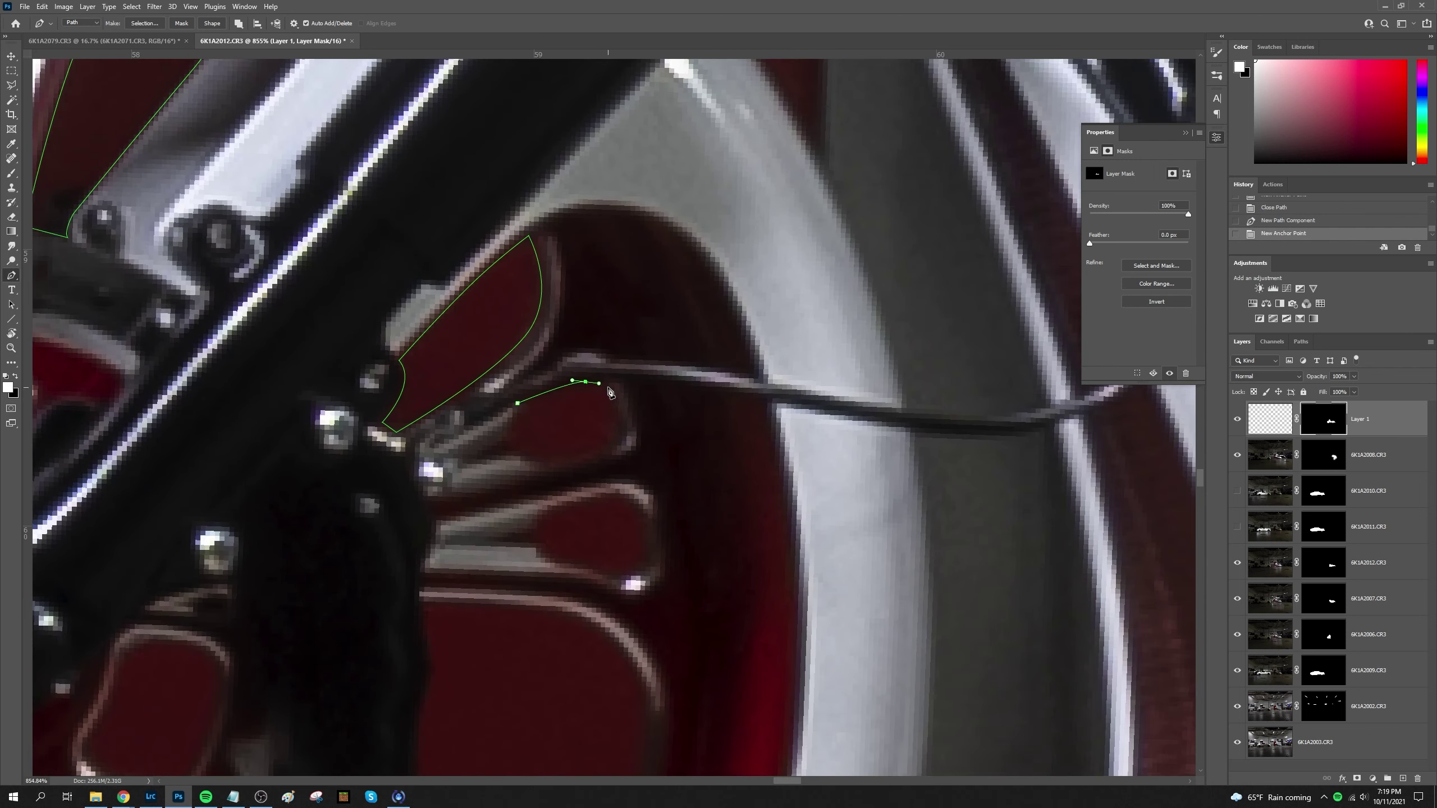
{"action": "left_click", "coordinate": [607, 445]}
{"action": "left_click", "coordinate": [540, 461]}
{"action": "scroll", "coordinate": [566, 424], "scroll_direction": "down", "scroll_amount": 2}
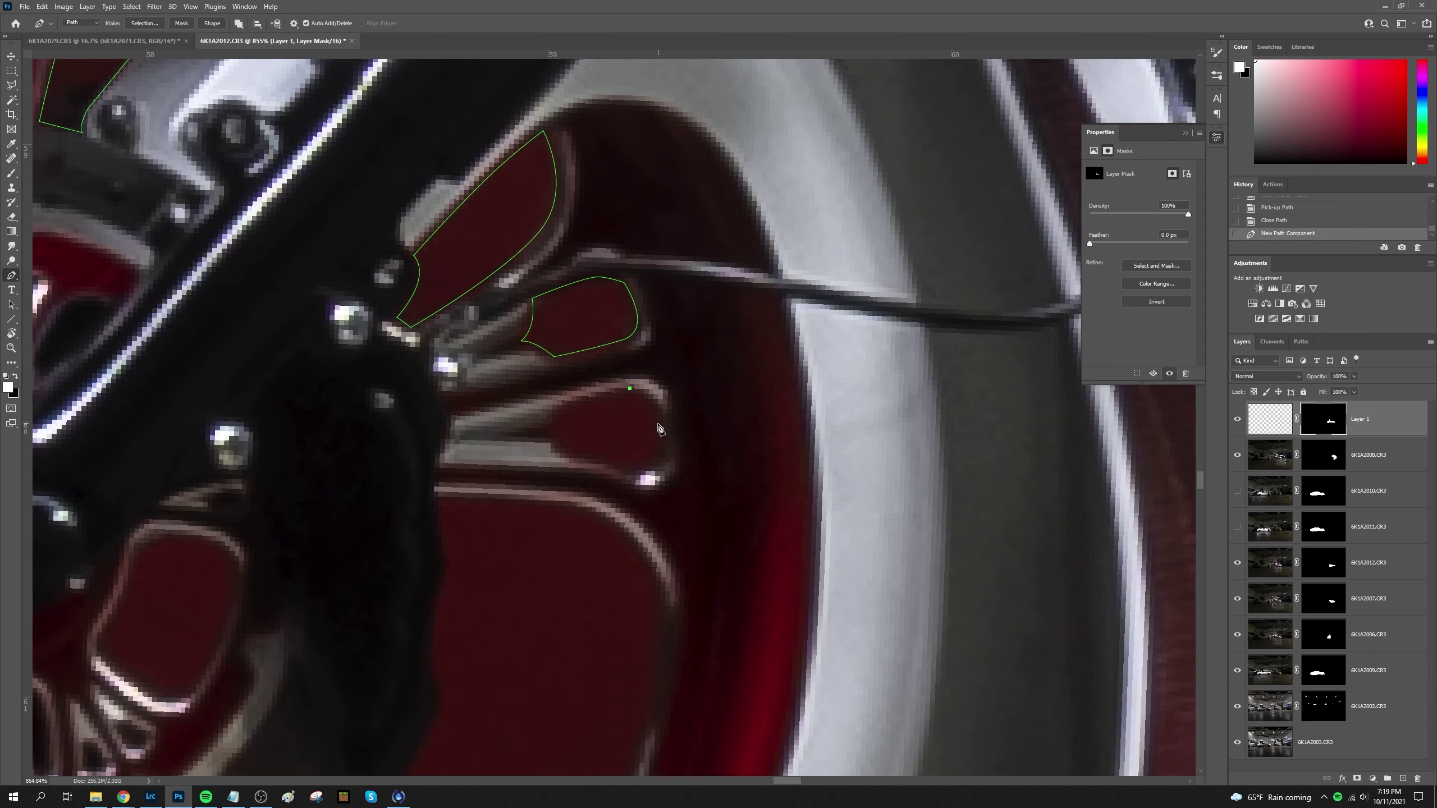
{"action": "left_click", "coordinate": [578, 406]}
{"action": "scroll", "coordinate": [565, 424], "scroll_direction": "down", "scroll_amount": 3}
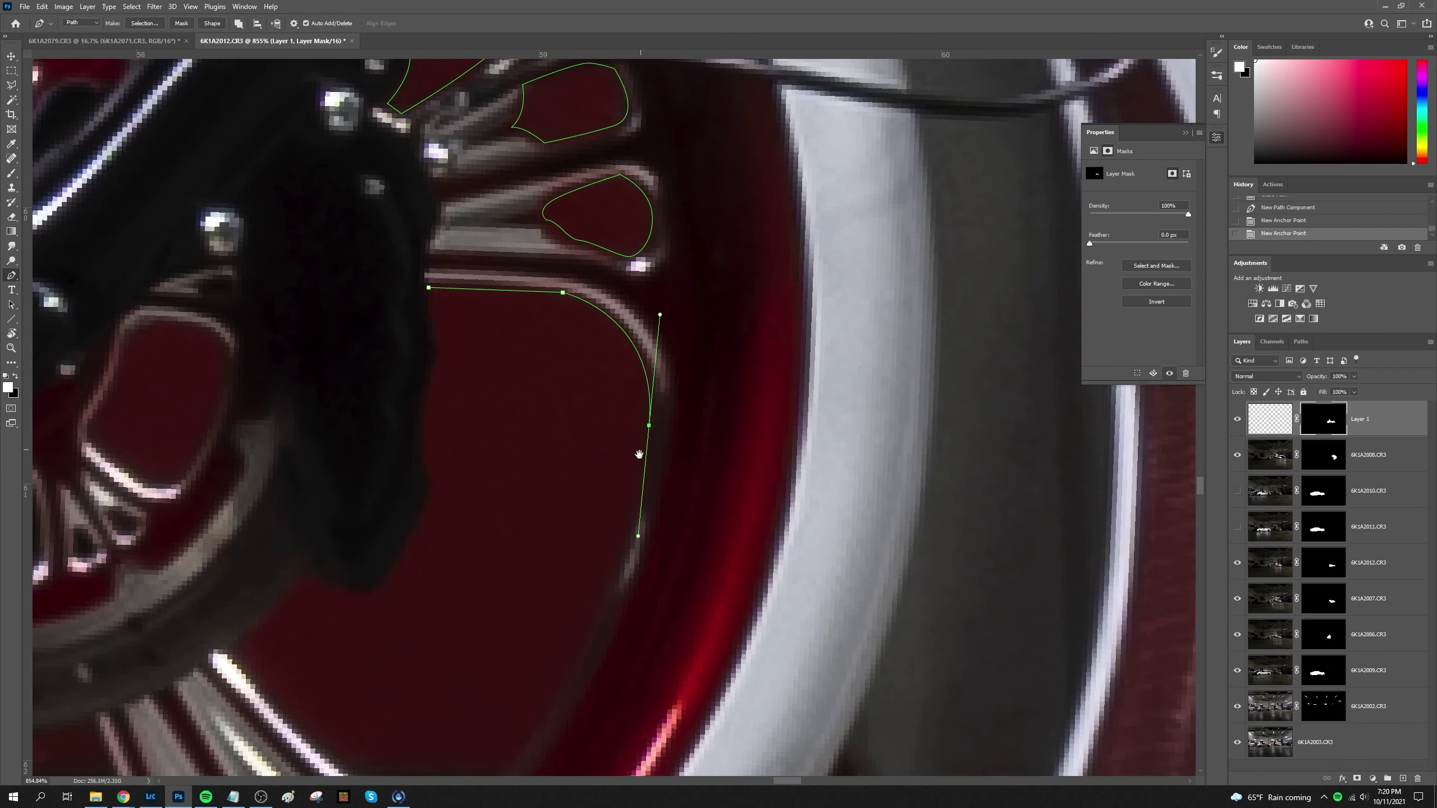
{"action": "left_click_drag", "start_coordinate": [642, 408], "coordinate": [642, 396]}
{"action": "scroll", "coordinate": [509, 424], "scroll_direction": "down", "scroll_amount": 2}
{"action": "left_click", "coordinate": [406, 409]}
{"action": "left_click_drag", "start_coordinate": [372, 387], "coordinate": [338, 367]}
{"action": "scroll", "coordinate": [448, 436], "scroll_direction": "up", "scroll_amount": 3}
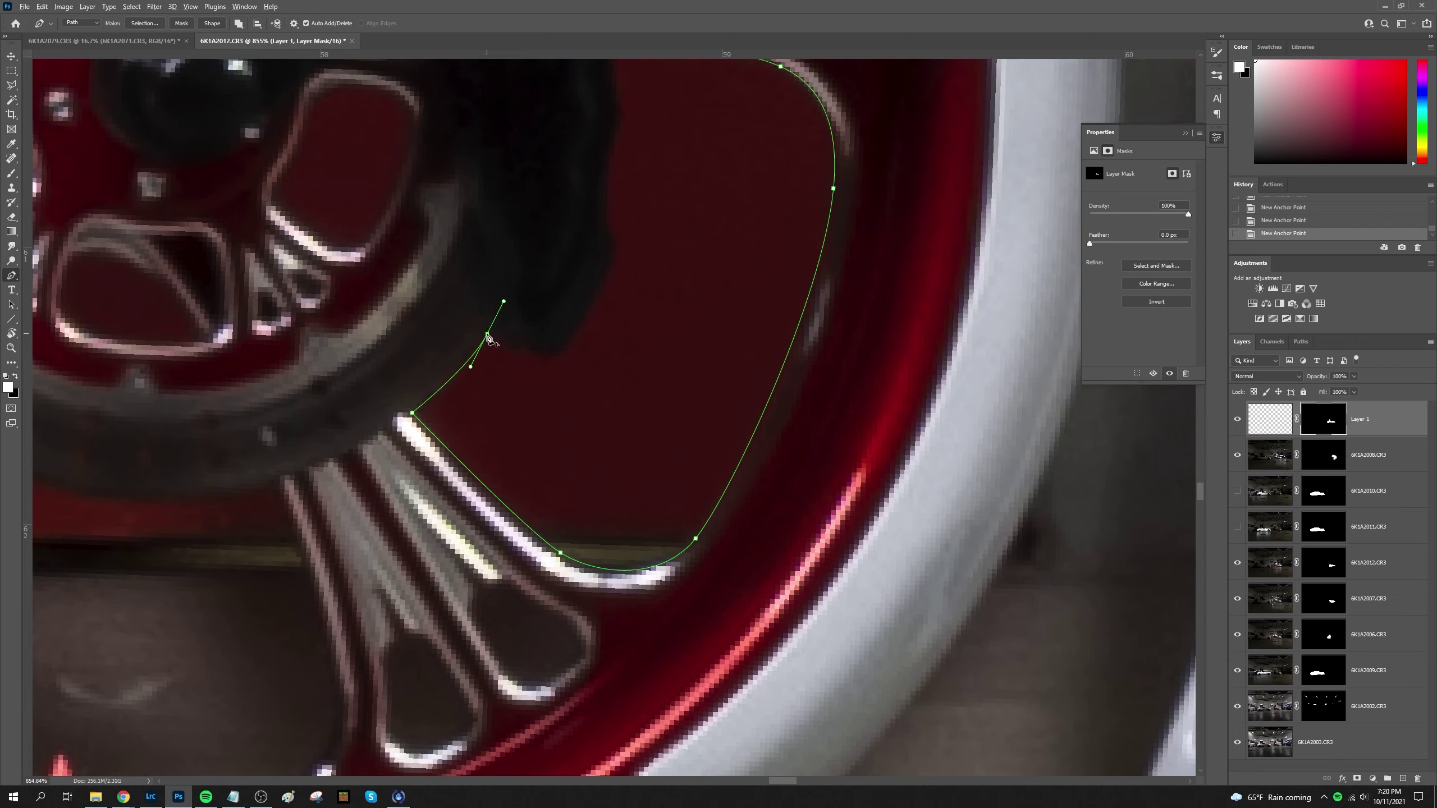
{"action": "left_click", "coordinate": [487, 335]}
{"action": "left_click_drag", "start_coordinate": [563, 356], "coordinate": [573, 344]}
{"action": "scroll", "coordinate": [581, 501], "scroll_direction": "up", "scroll_amount": 3}
{"action": "scroll", "coordinate": [746, 406], "scroll_direction": "down", "scroll_amount": 3}
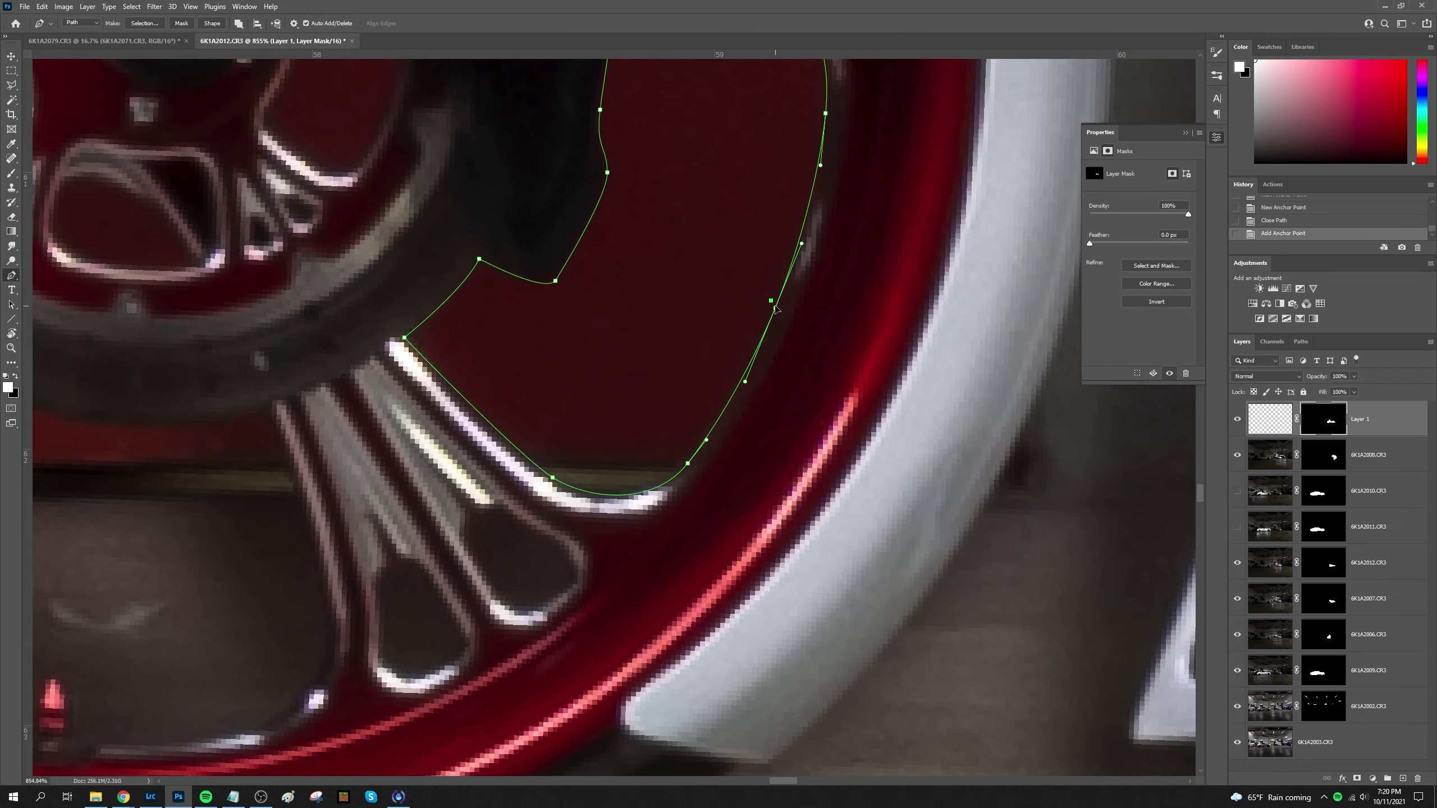
{"action": "scroll", "coordinate": [679, 397], "scroll_direction": "down", "scroll_amount": 2}
{"action": "left_click", "coordinate": [642, 344]}
Outline the remaining wheel spoke gaps, shaping the path around the red pin
{"action": "left_click", "coordinate": [699, 379]}
{"action": "left_click", "coordinate": [716, 419]}
{"action": "left_click", "coordinate": [667, 451]}
{"action": "left_click", "coordinate": [642, 343]}
{"action": "scroll", "coordinate": [646, 350], "scroll_direction": "left", "scroll_amount": 2}
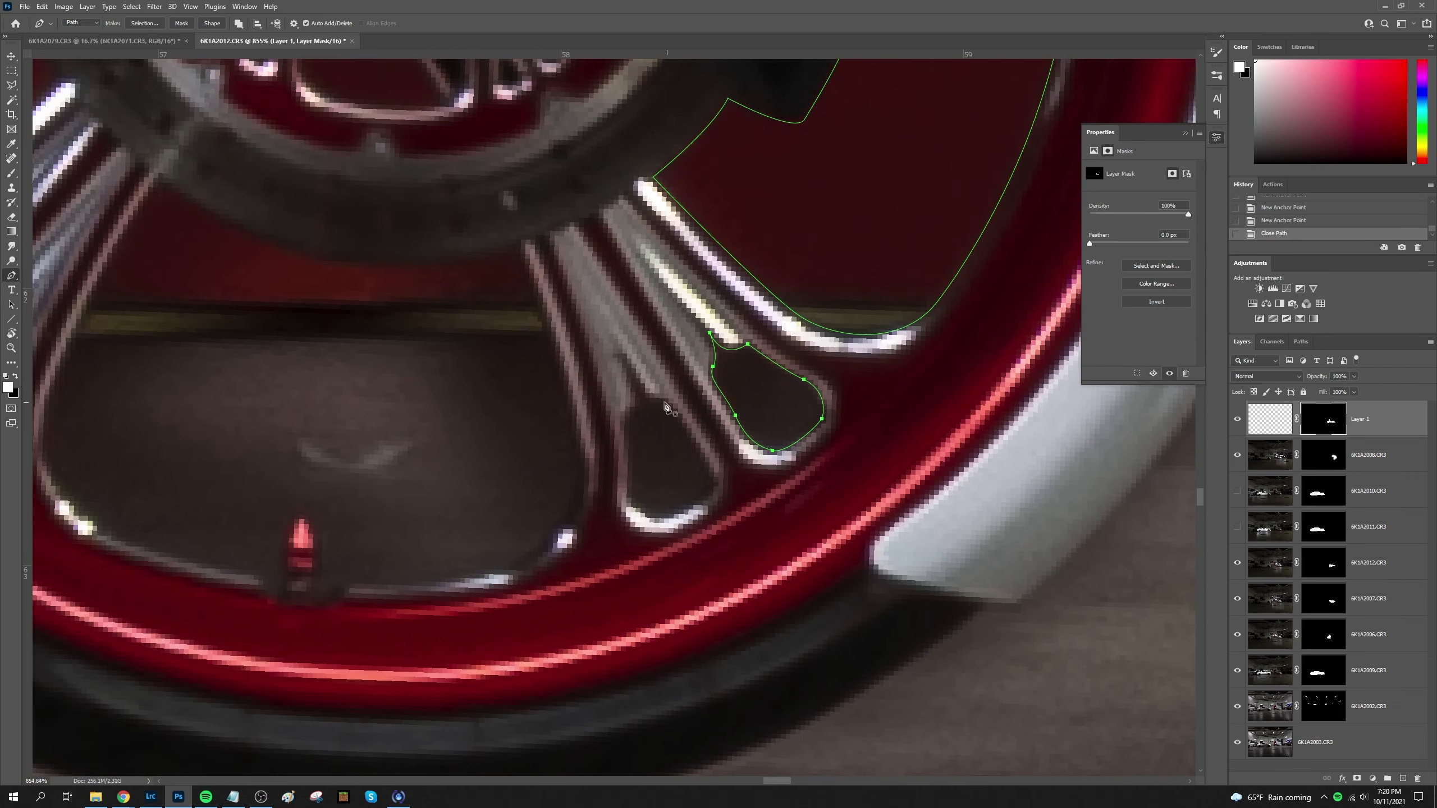
{"action": "left_click", "coordinate": [668, 399]}
{"action": "left_click", "coordinate": [719, 482]}
{"action": "left_click_drag", "start_coordinate": [675, 516], "coordinate": [667, 521]}
{"action": "left_click_drag", "start_coordinate": [656, 394], "coordinate": [659, 398]}
{"action": "scroll", "coordinate": [658, 398], "scroll_direction": "left", "scroll_amount": 5}
{"action": "left_click", "coordinate": [770, 290]}
{"action": "left_click_drag", "start_coordinate": [594, 630], "coordinate": [558, 622]}
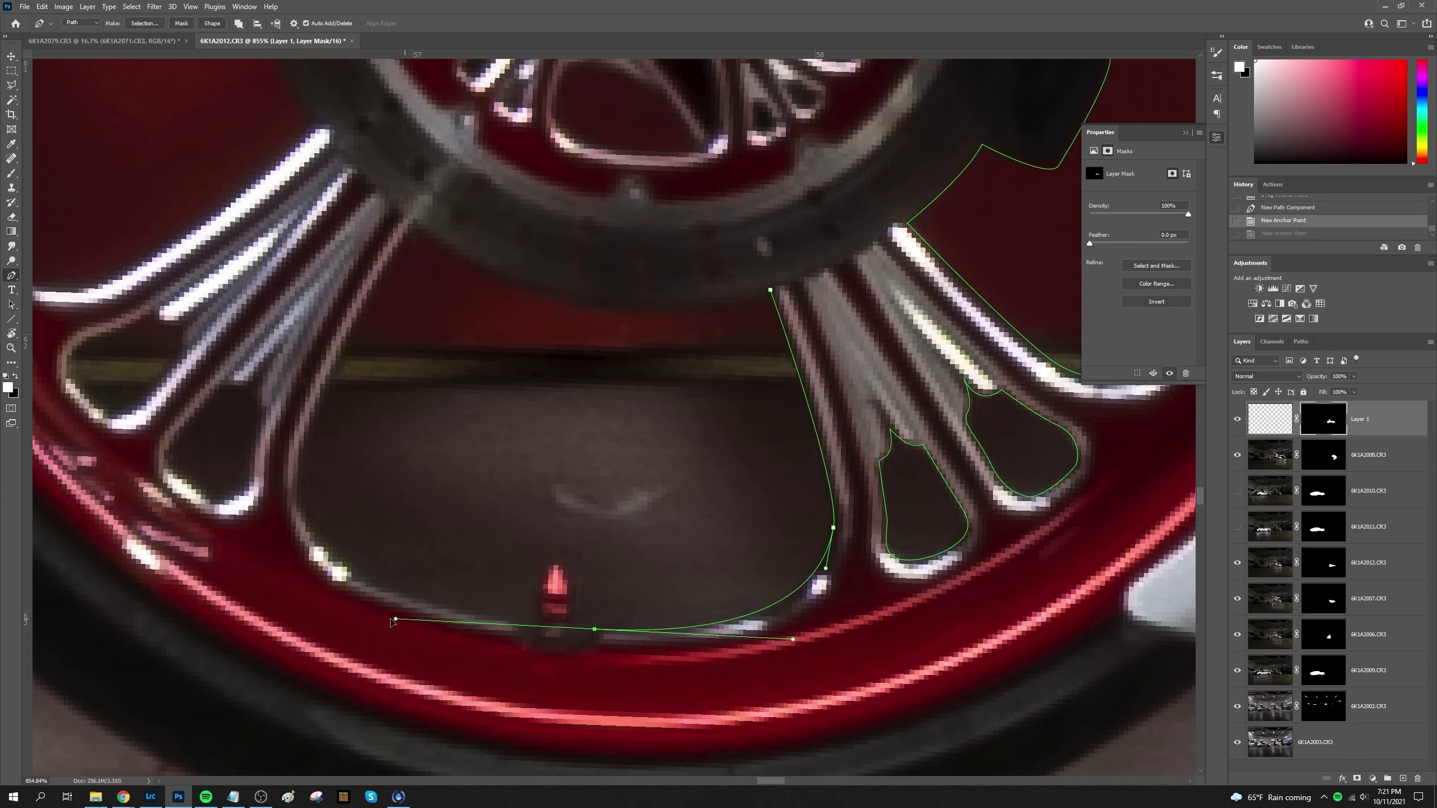
{"action": "scroll", "coordinate": [557, 622], "scroll_direction": "left", "scroll_amount": 4}
{"action": "scroll", "coordinate": [557, 622], "scroll_direction": "up", "scroll_amount": 1}
{"action": "left_click_drag", "start_coordinate": [522, 477], "coordinate": [568, 346]}
{"action": "left_click", "coordinate": [631, 275]}
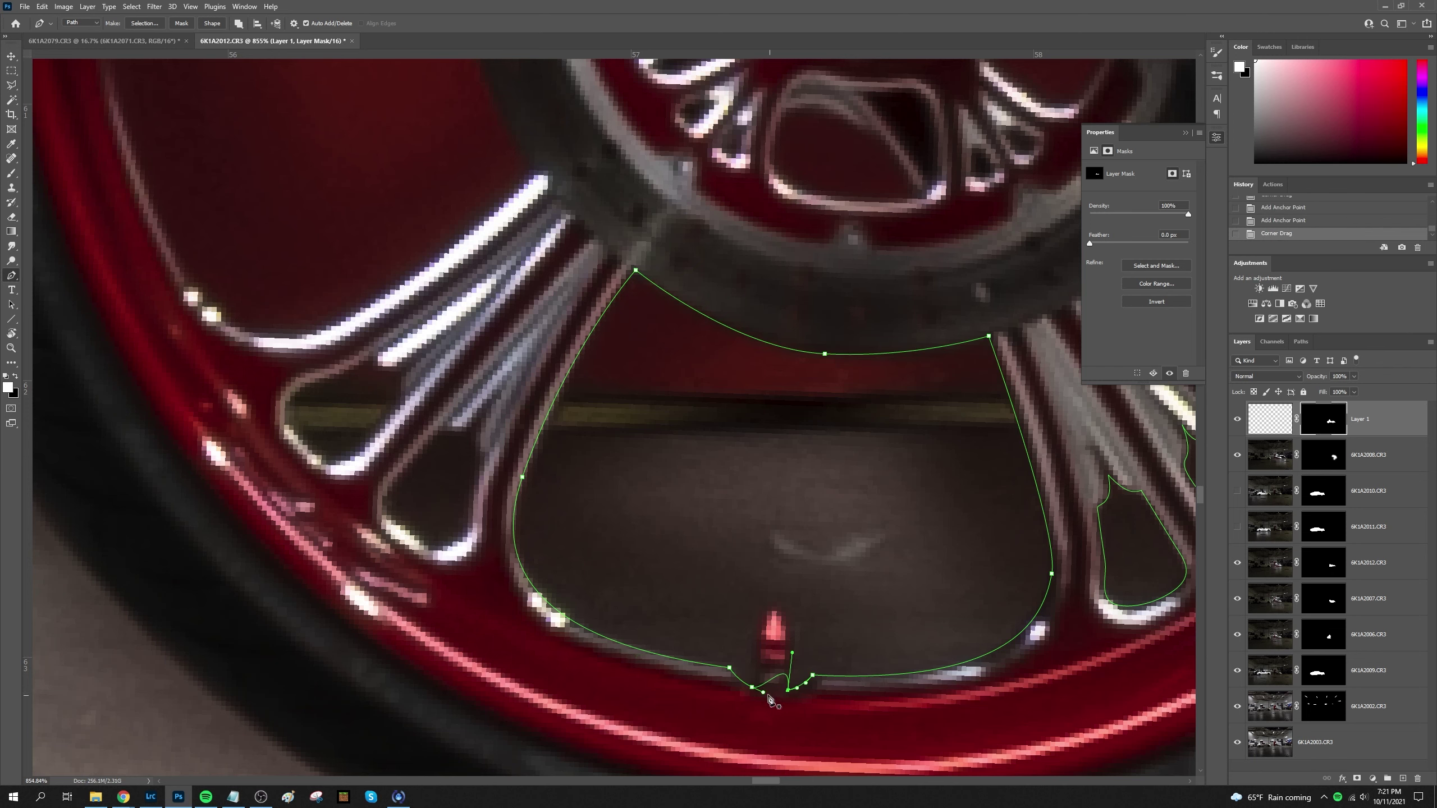
{"action": "left_click_drag", "start_coordinate": [763, 692], "coordinate": [778, 608]}
{"action": "mouse_move", "coordinate": [454, 474]}
{"action": "left_mouse_down"}
{"action": "mouse_move", "coordinate": [768, 574]}
{"action": "mouse_move", "coordinate": [742, 558]}
{"action": "left_mouse_up"}
{"action": "left_click", "coordinate": [739, 646]}
{"action": "scroll", "coordinate": [742, 623], "scroll_direction": "up", "scroll_amount": 2}
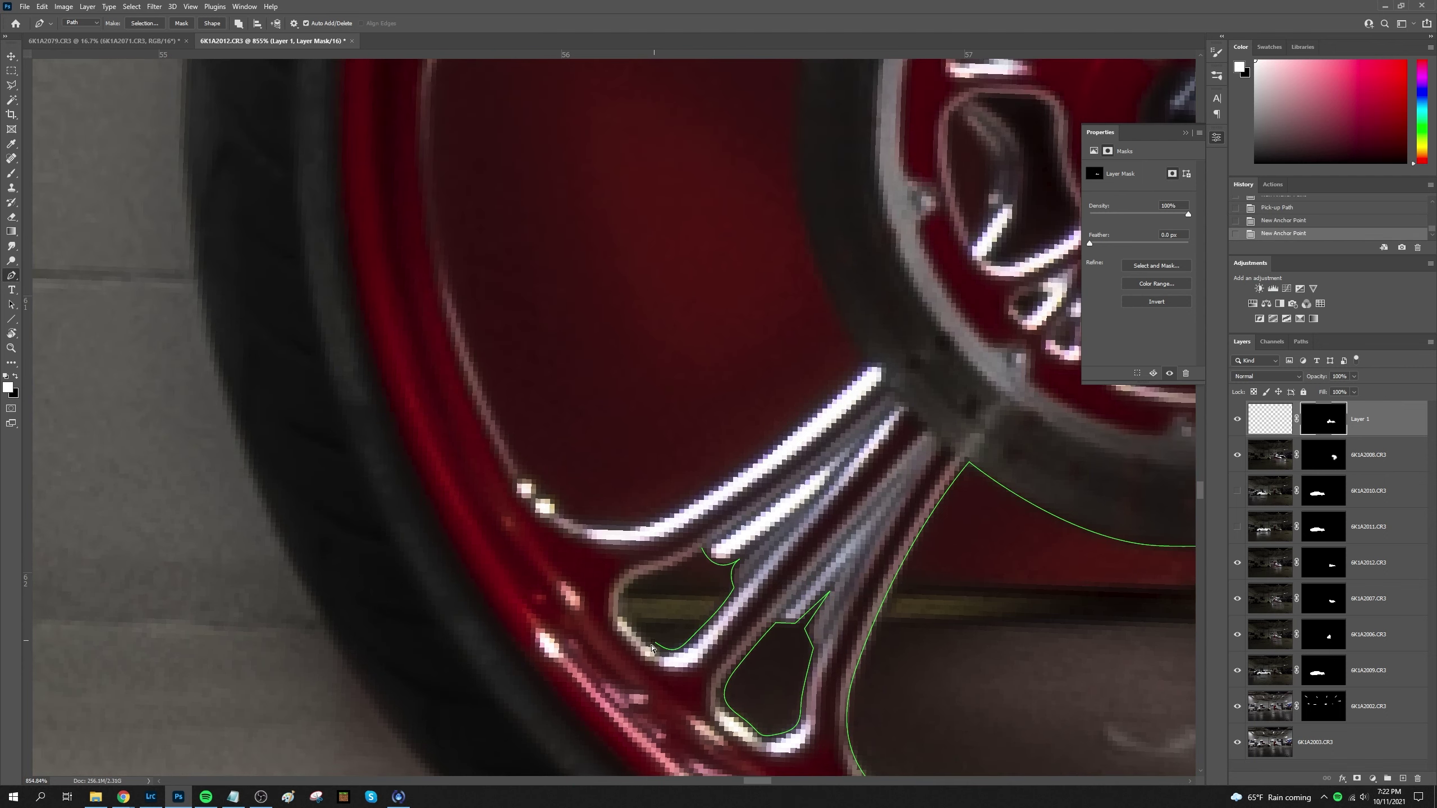
{"action": "left_click", "coordinate": [636, 582]}
{"action": "scroll", "coordinate": [830, 215], "scroll_direction": "up", "scroll_amount": 3}
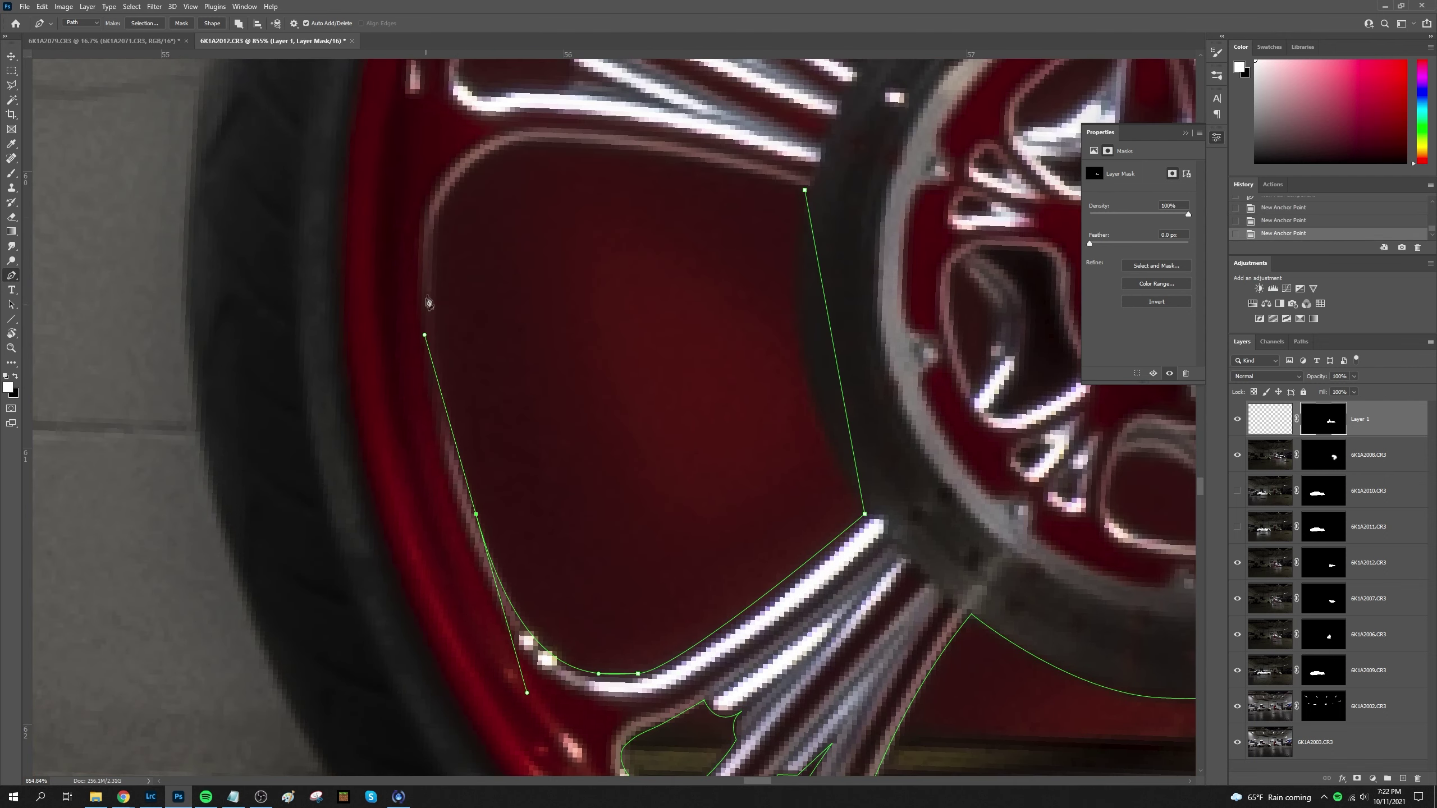
{"action": "left_click_drag", "start_coordinate": [429, 304], "coordinate": [785, 753]}
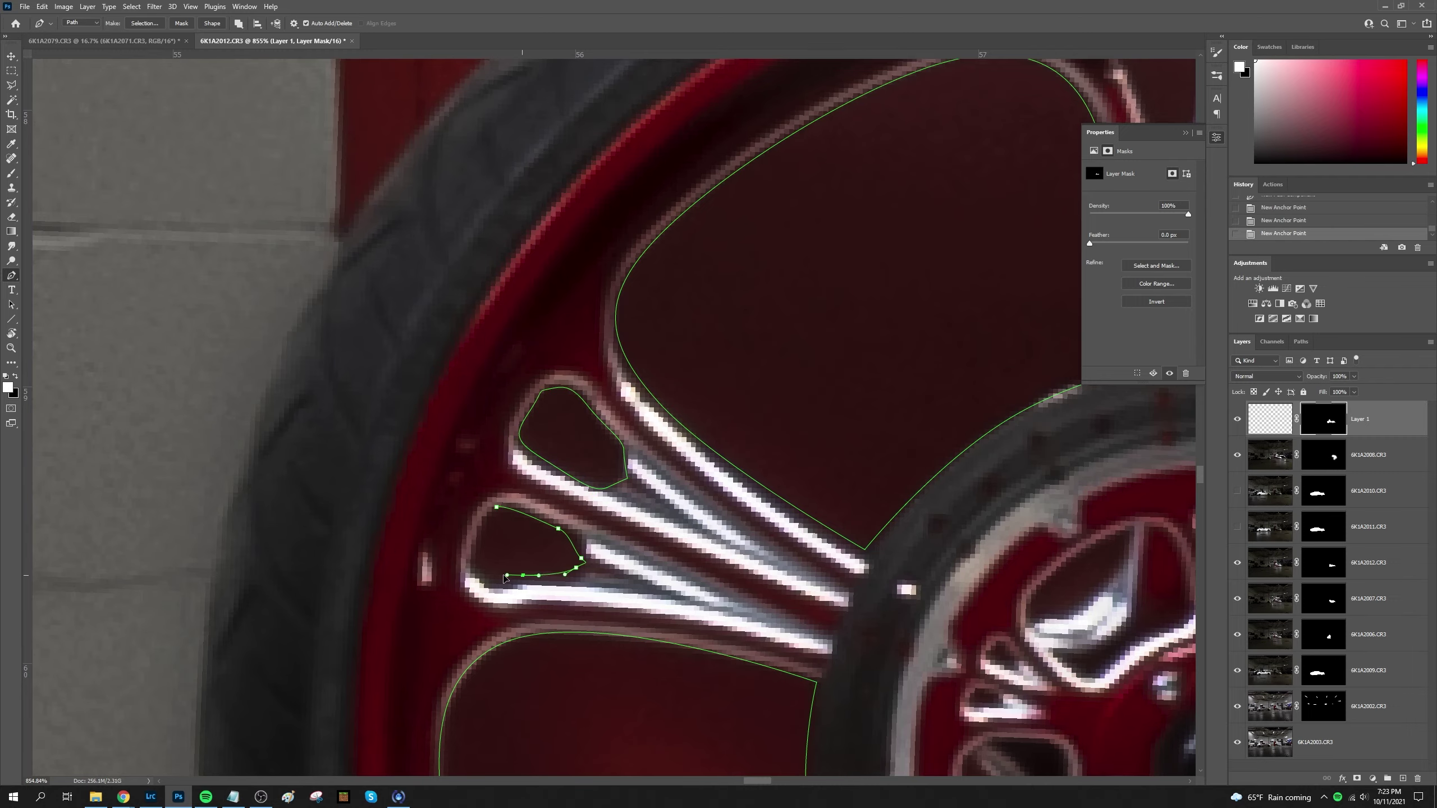
{"action": "left_click", "coordinate": [506, 576]}
Pen-outline the openings around the bike's engine and frame
{"action": "left_click_drag", "start_coordinate": [506, 578], "coordinate": [617, 386]}
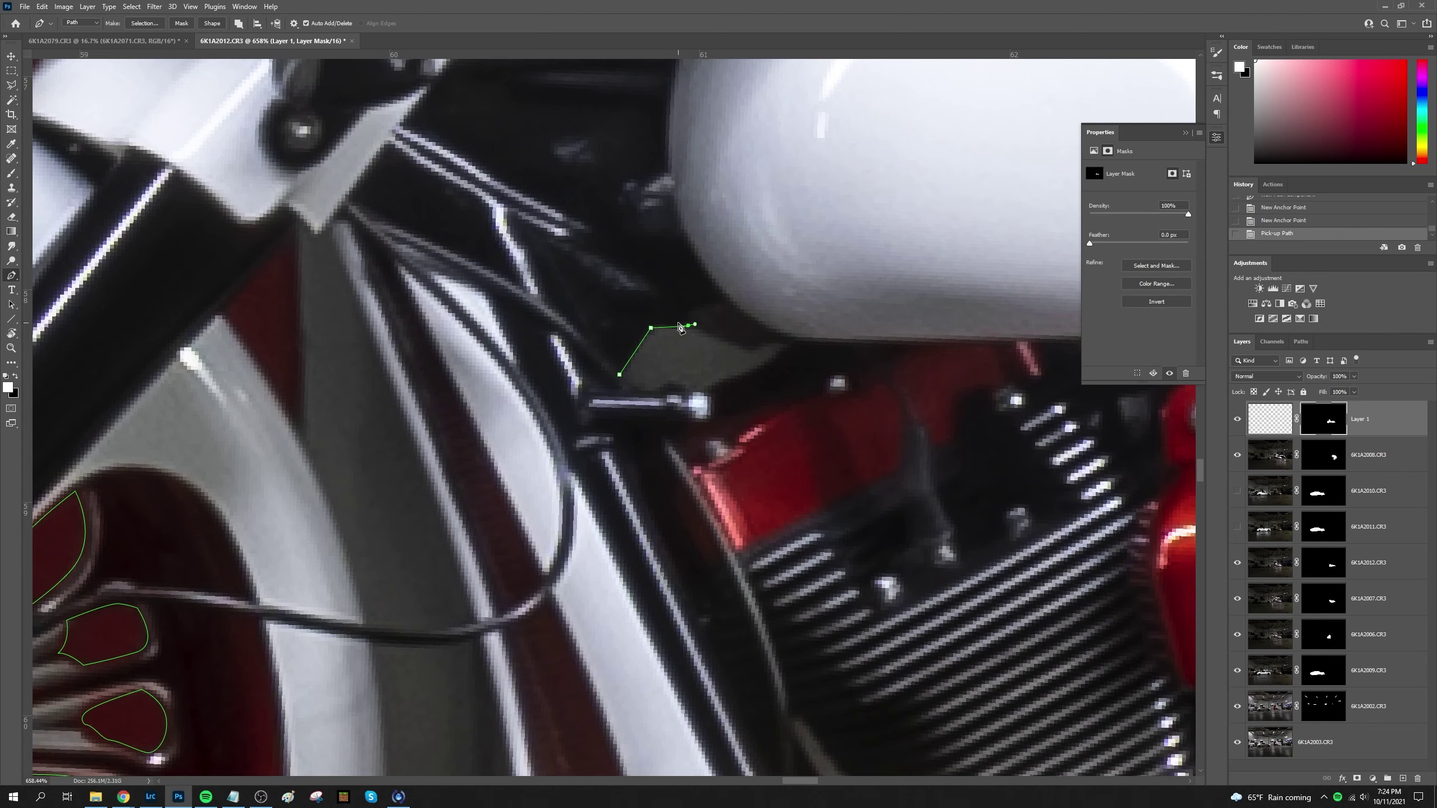
{"action": "left_click_drag", "start_coordinate": [650, 391], "coordinate": [169, 294]}
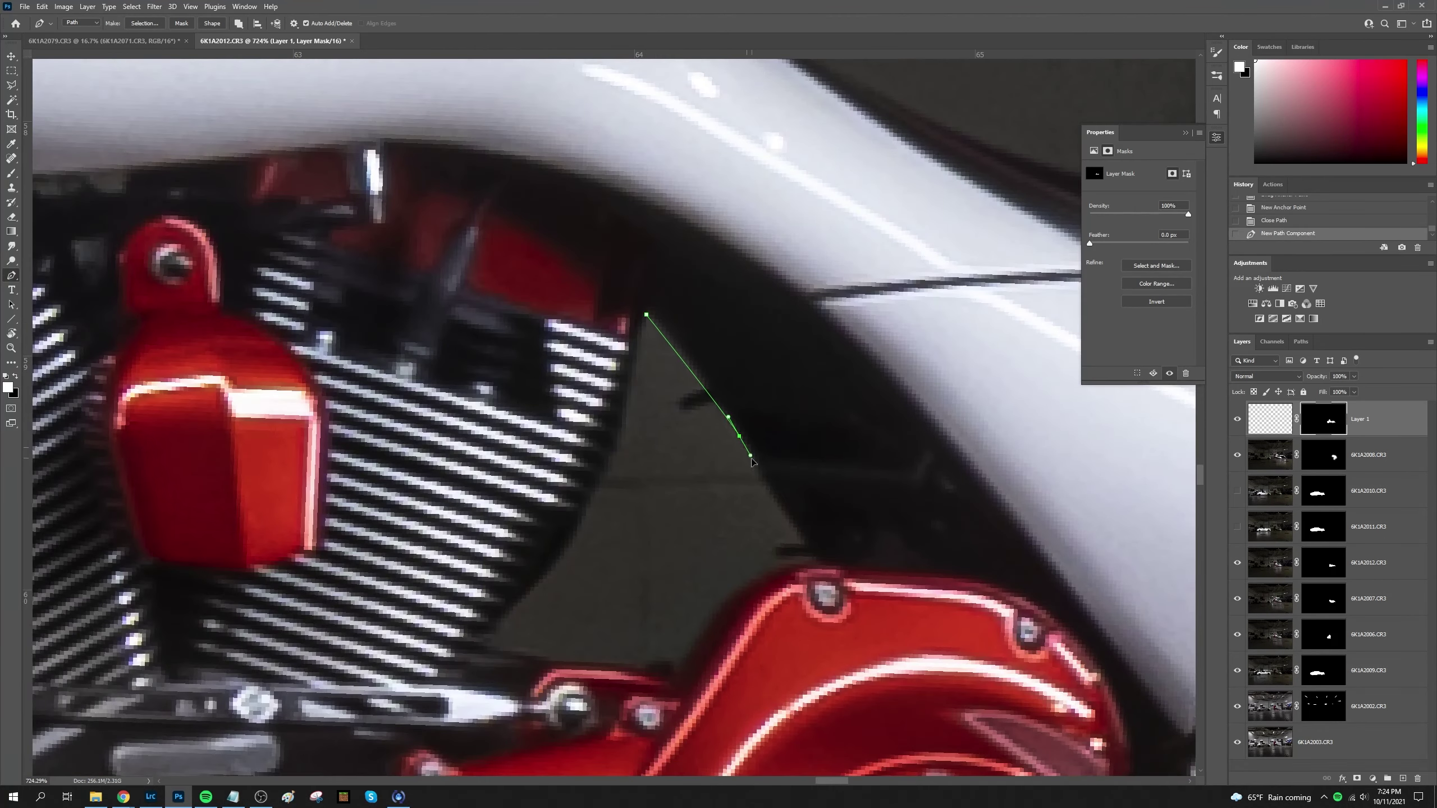
{"action": "left_click", "coordinate": [686, 478]}
{"action": "scroll", "coordinate": [686, 481], "scroll_direction": "up", "scroll_amount": 1}
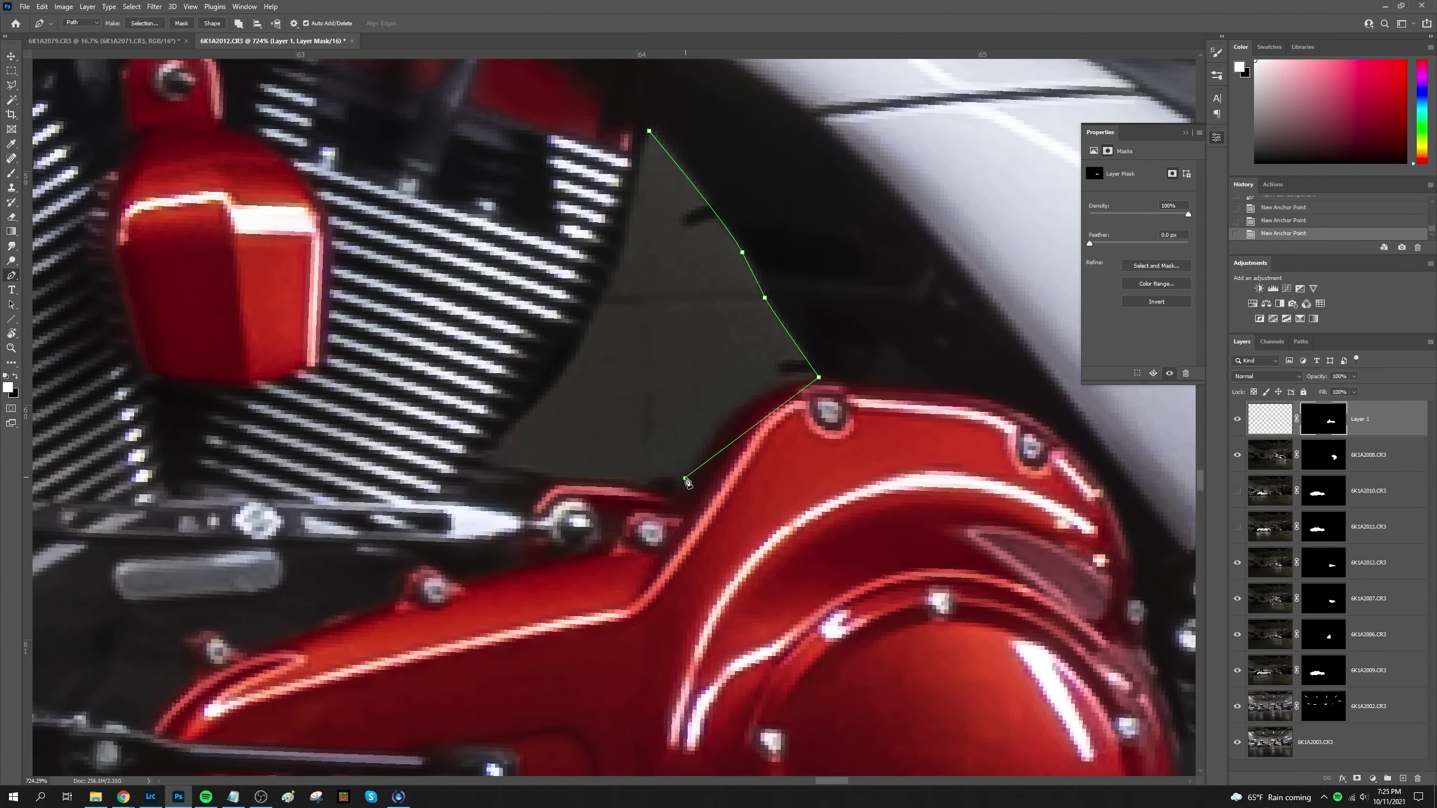
{"action": "left_click", "coordinate": [649, 132]}
{"action": "left_click_drag", "start_coordinate": [649, 134], "coordinate": [616, 486]}
{"action": "left_click", "coordinate": [612, 478]}
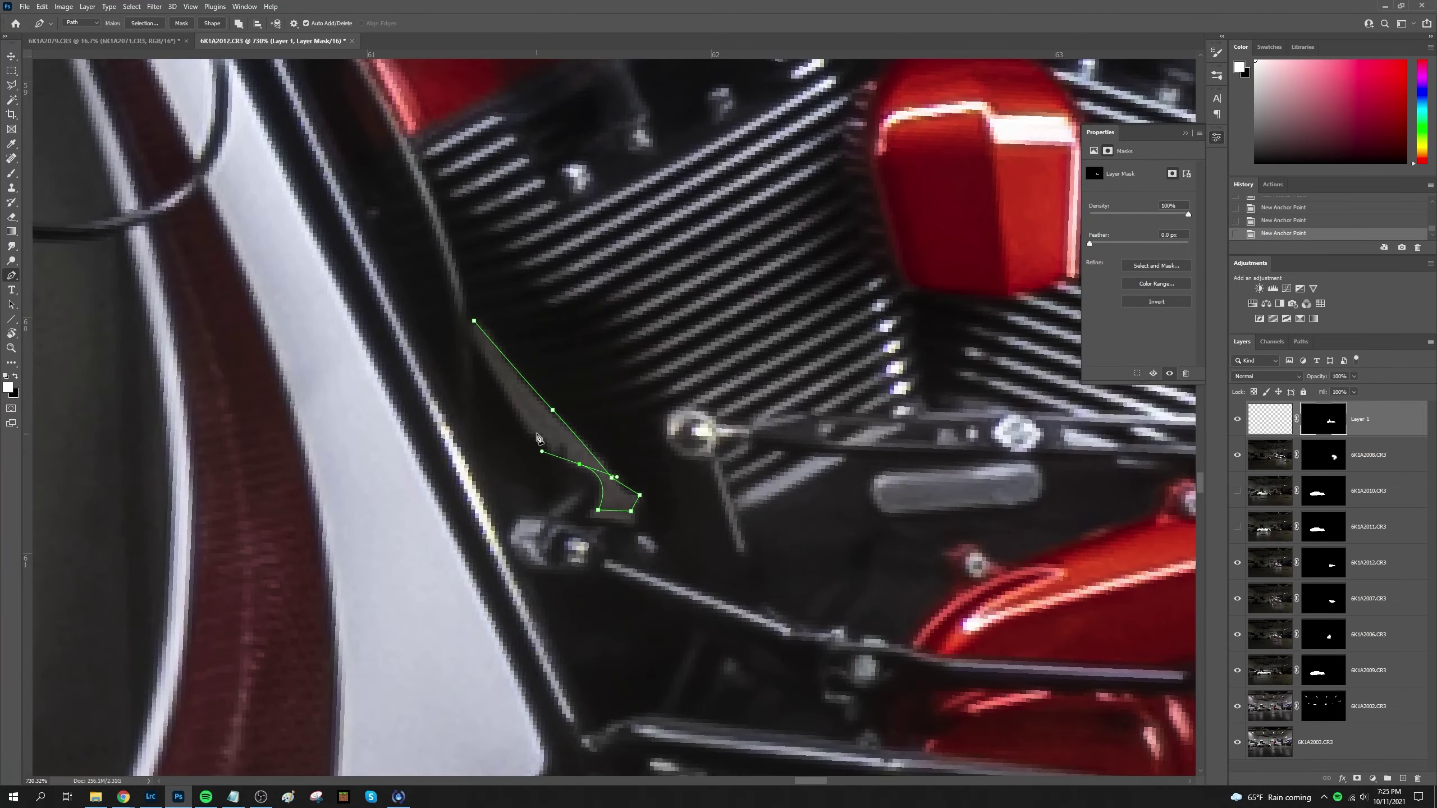
{"action": "left_click", "coordinate": [474, 321]}
Turn the paths into a selection and paint black into Layer 1's mask to hide the gaps
{"action": "key", "text": "ctrl+0"}
{"action": "key", "text": "ctrl+Return"}
{"action": "key", "text": "b"}
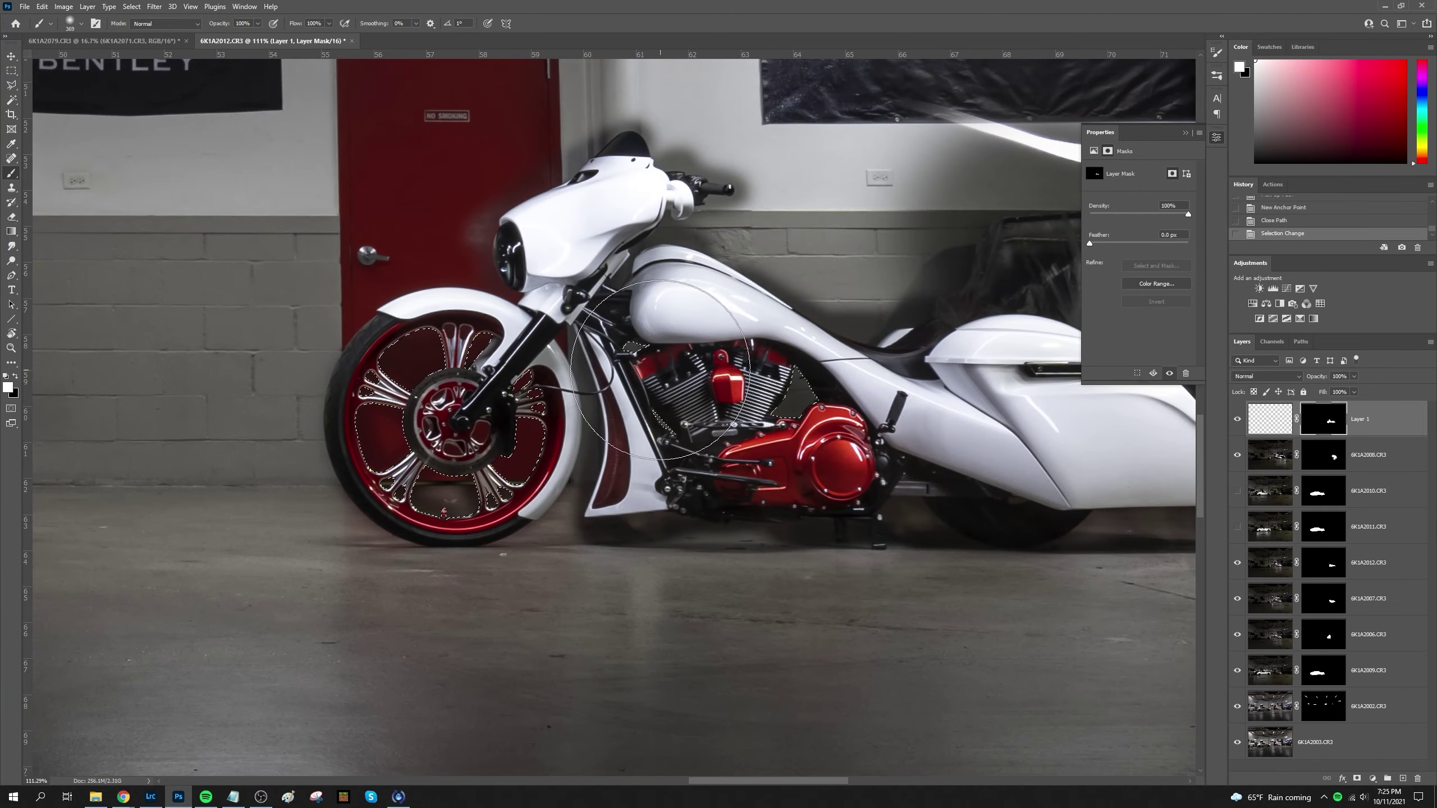
{"action": "key", "text": "x"}
{"action": "left_click_drag", "start_coordinate": [880, 480], "coordinate": [834, 498]}
{"action": "key", "text": "ctrl+d"}
{"action": "key", "text": "x"}
Group the four exposure layers into Group 1 and copy Layer 1's mask onto it
{"action": "left_click", "coordinate": [1369, 455]}
{"action": "left_click", "coordinate": [1369, 634], "text": "shift"}
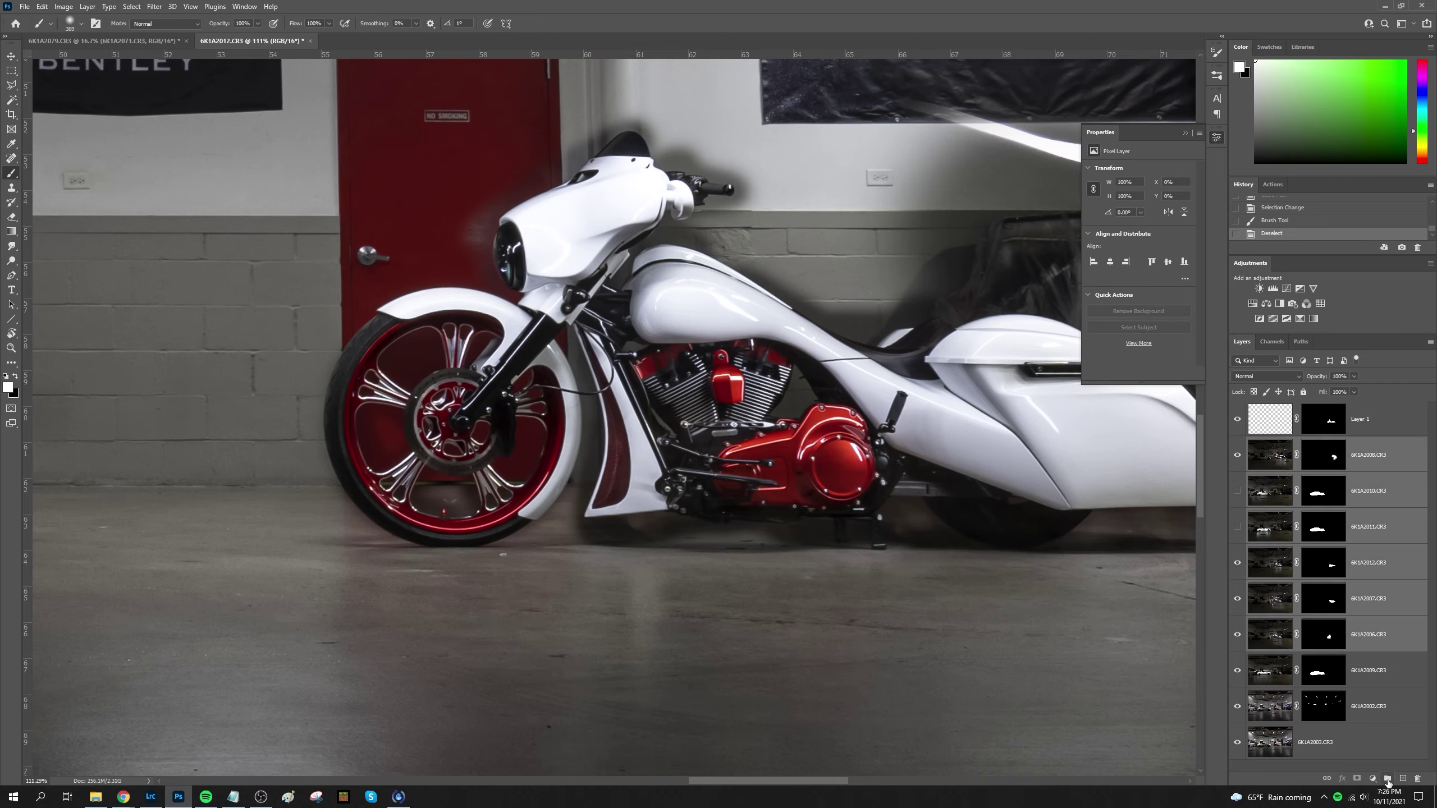
{"action": "key", "text": "ctrl+g"}
{"action": "left_click_drag", "start_coordinate": [1330, 422], "coordinate": [1295, 447]}
{"action": "key", "text": "ctrl+0"}
{"action": "left_click", "coordinate": [1238, 456]}
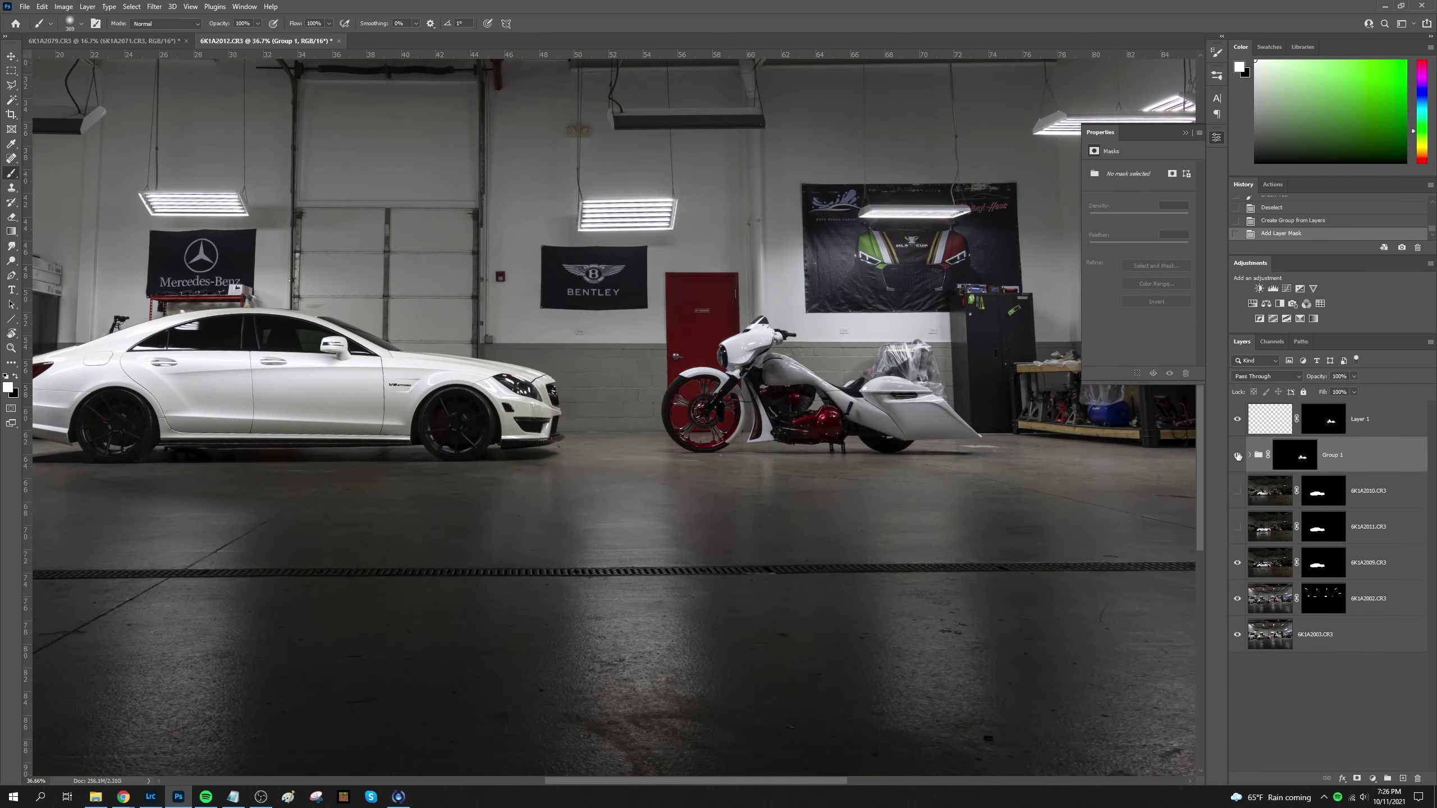
{"action": "key", "text": "ctrl+0"}
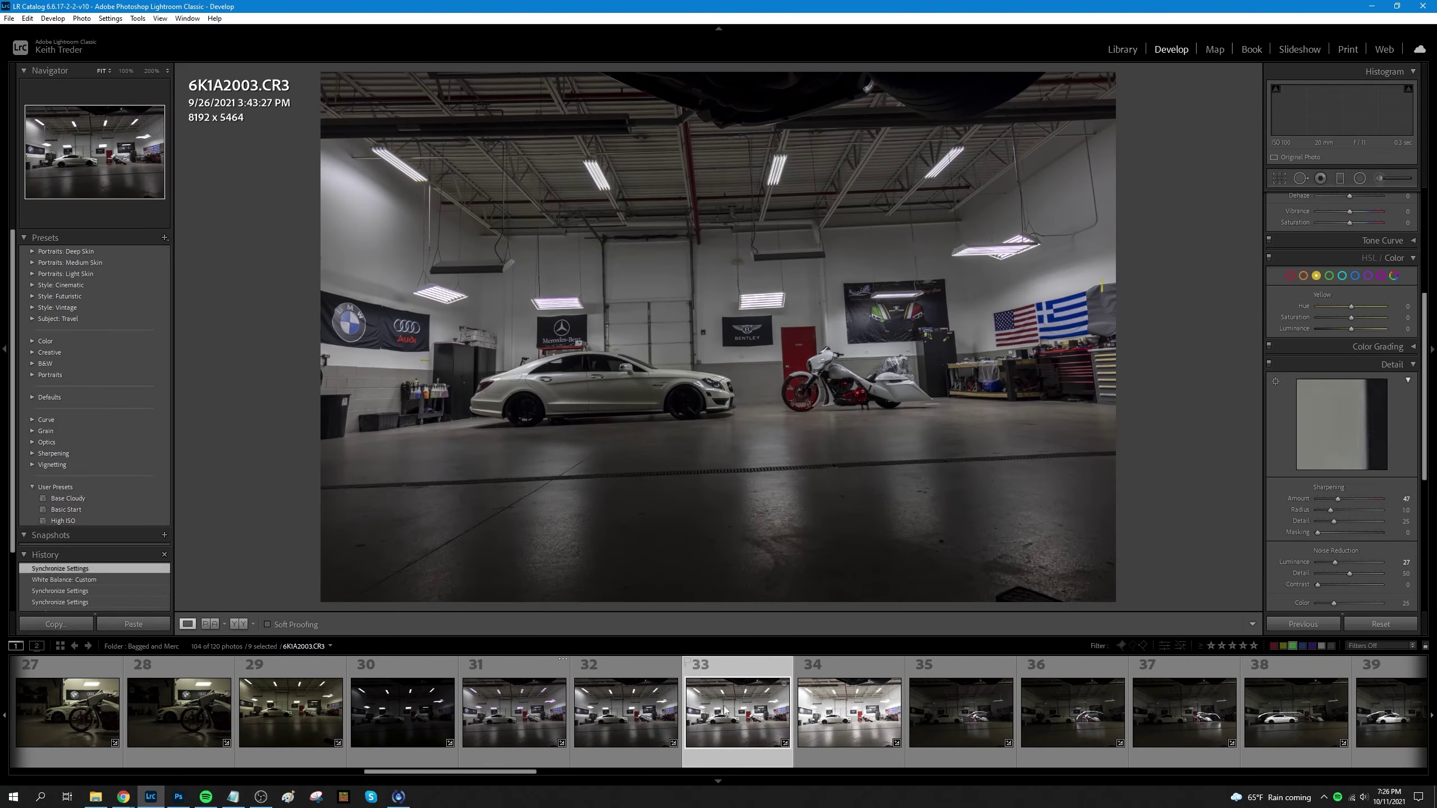
In Lightroom, compare the next bright garage exposure with the reference at 100%
{"action": "left_click", "coordinate": [848, 712]}
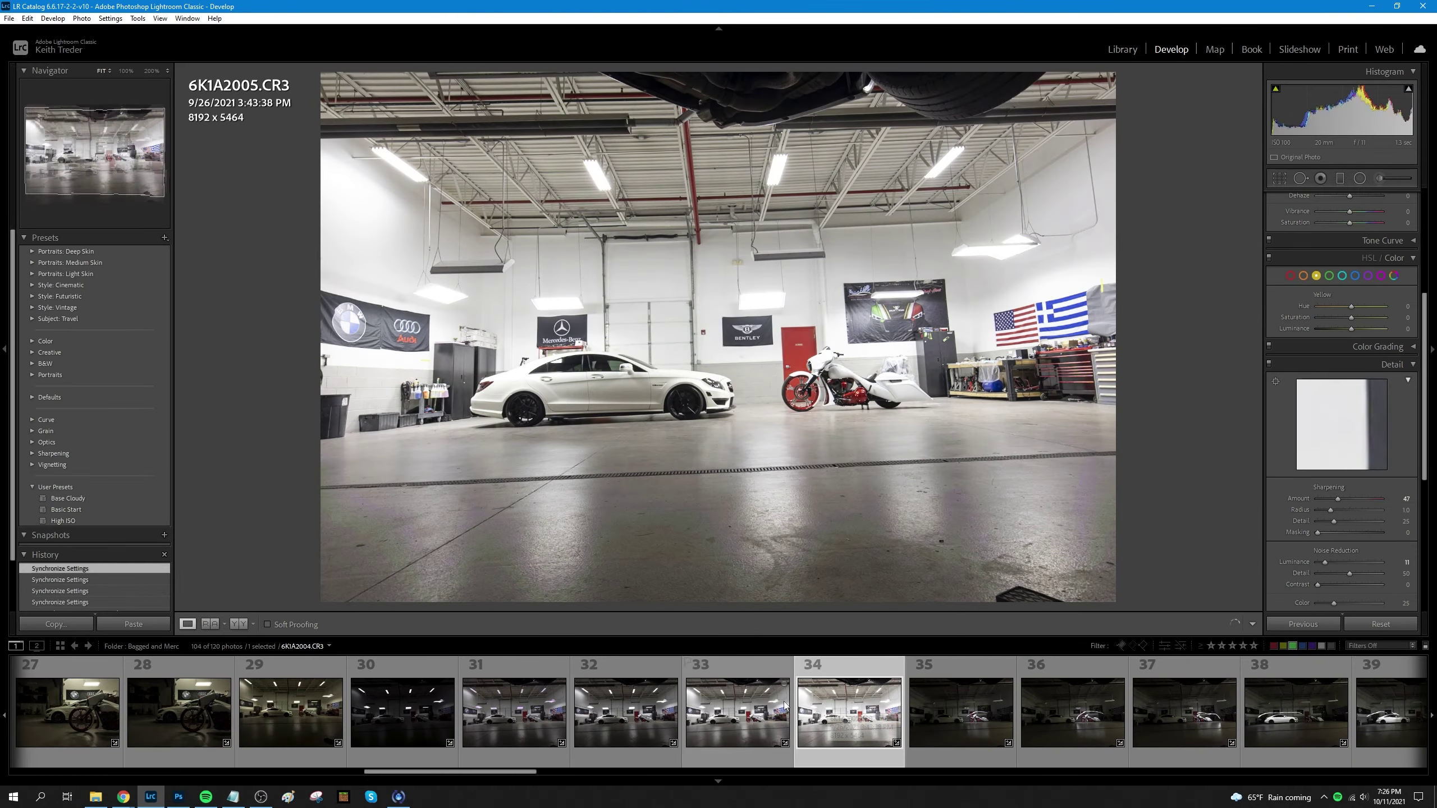
{"action": "key", "text": "shift+r"}
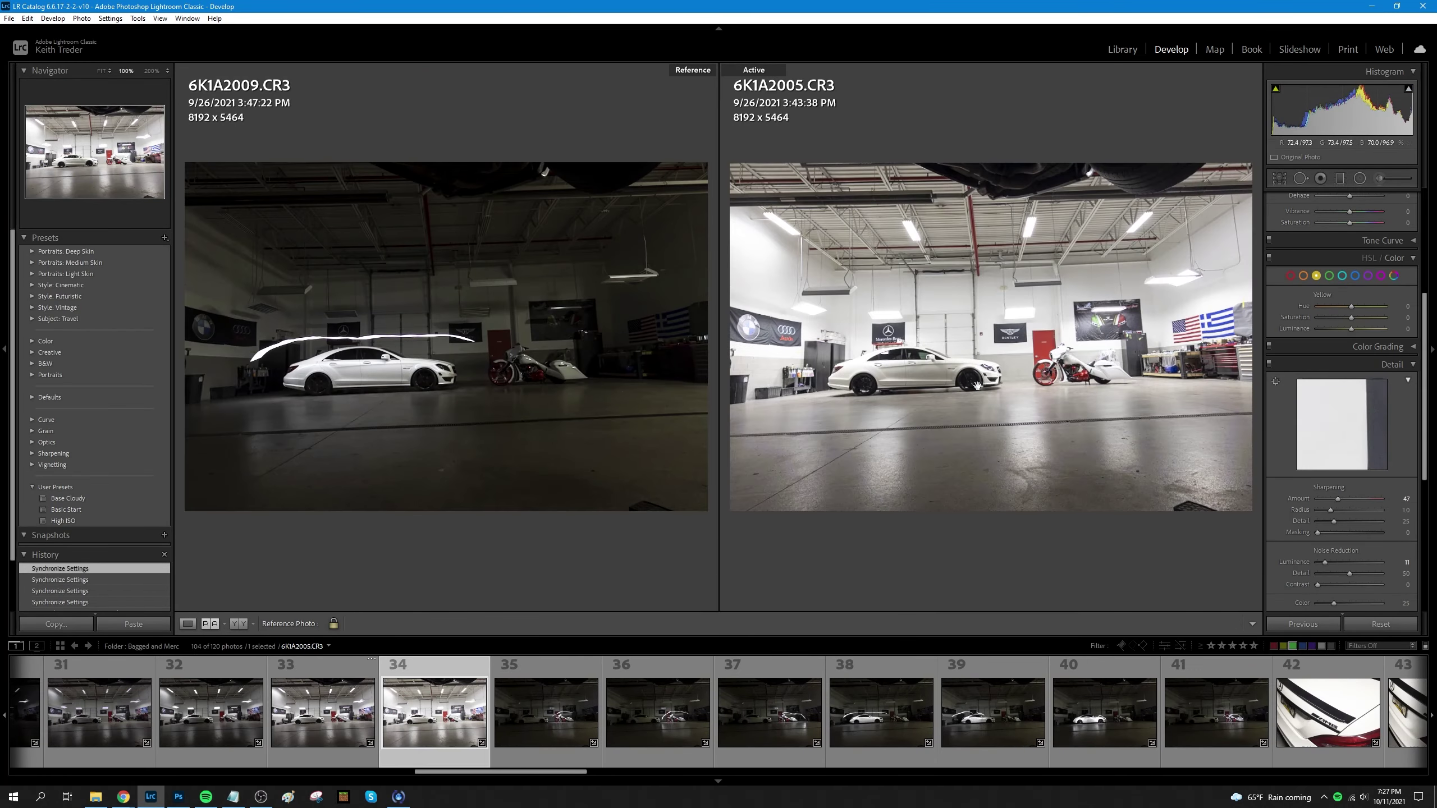
{"action": "key", "text": "z"}
{"action": "scroll", "coordinate": [1332, 276], "scroll_direction": "up", "scroll_amount": 5}
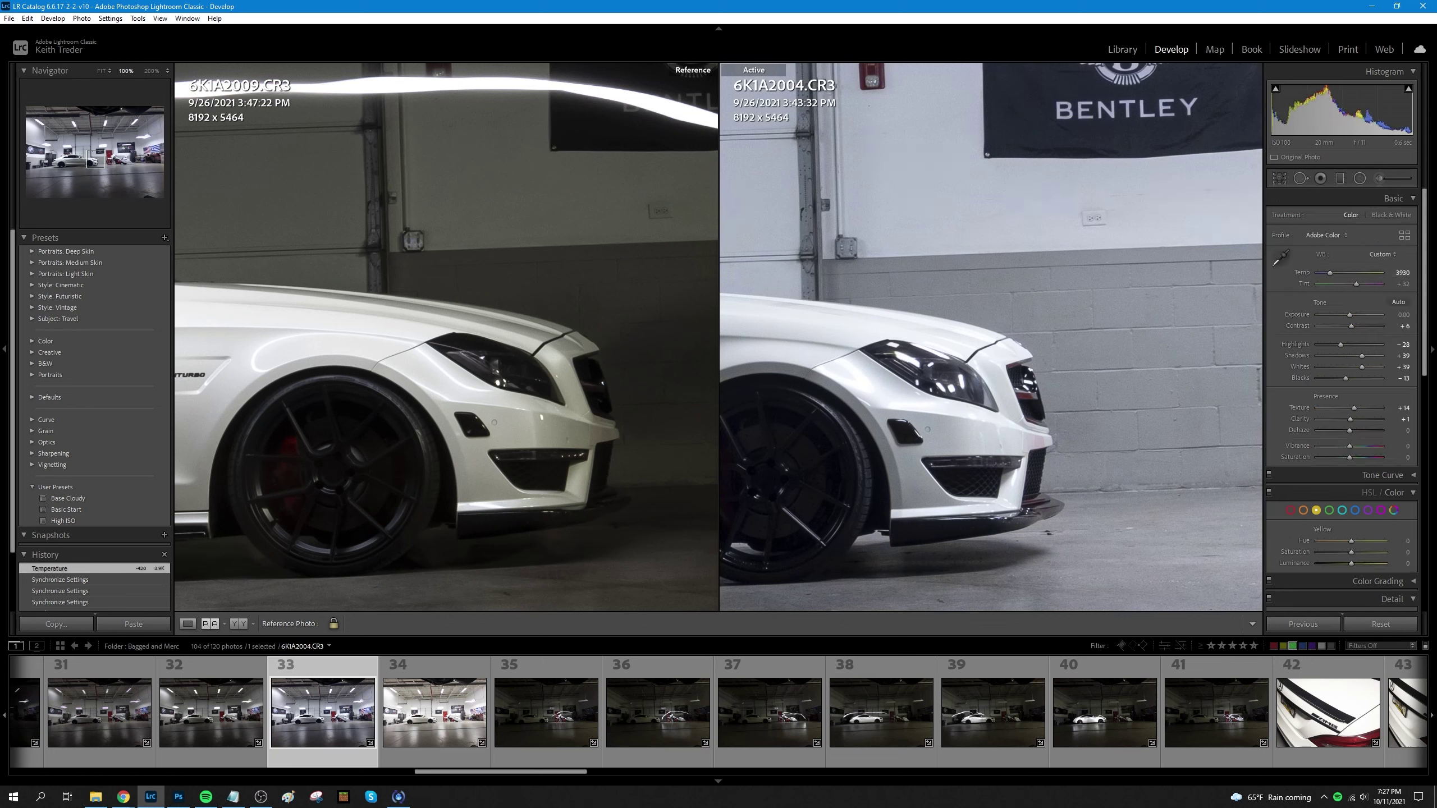
{"action": "right_click", "coordinate": [910, 327]}
{"action": "left_click", "coordinate": [791, 502]}
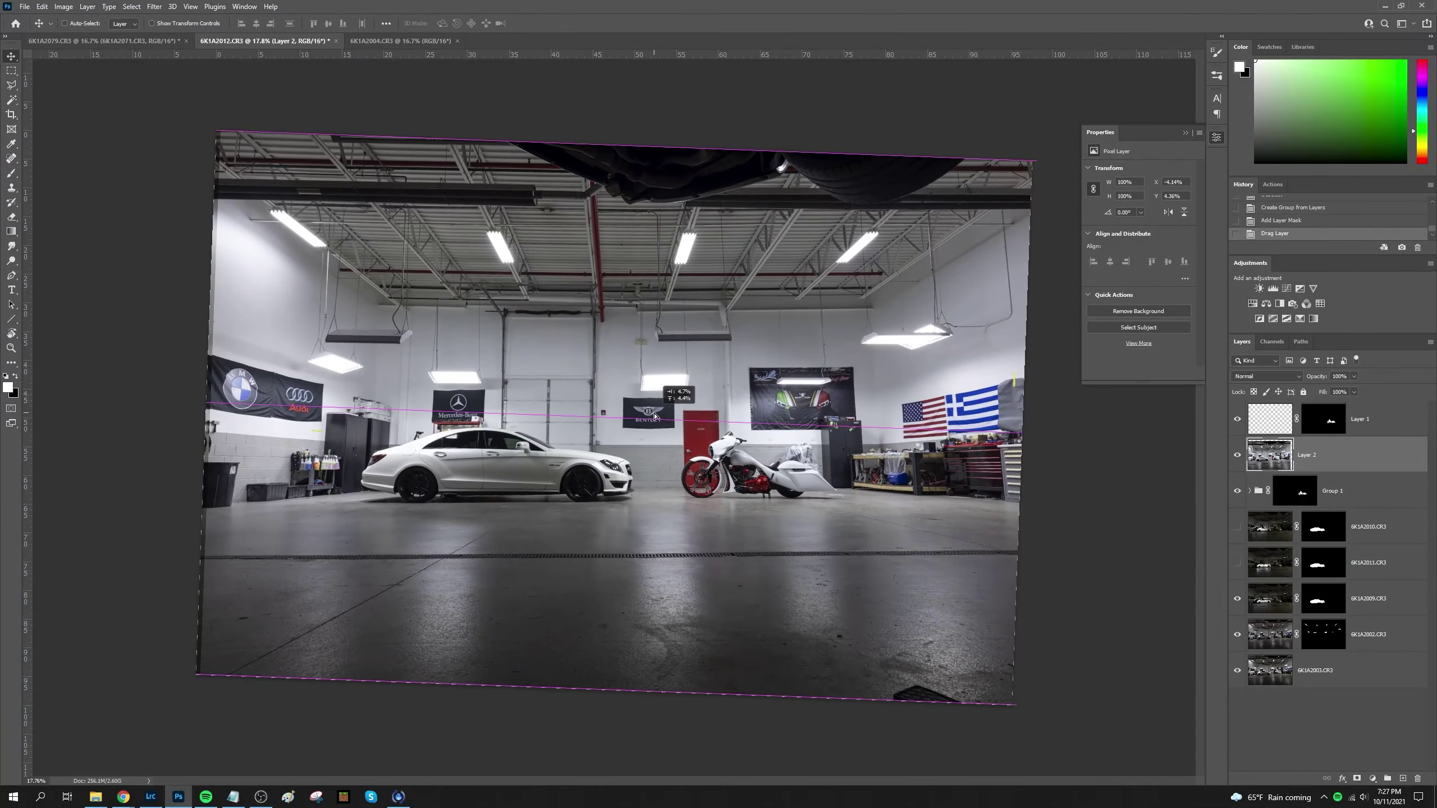
Align Layer 2 with the composite and make 6K1A2002 the active Lightroom comparison photo
{"action": "left_click_drag", "start_coordinate": [655, 416], "coordinate": [651, 419]}
{"action": "scroll", "coordinate": [224, 508], "scroll_direction": "up", "scroll_amount": 3}
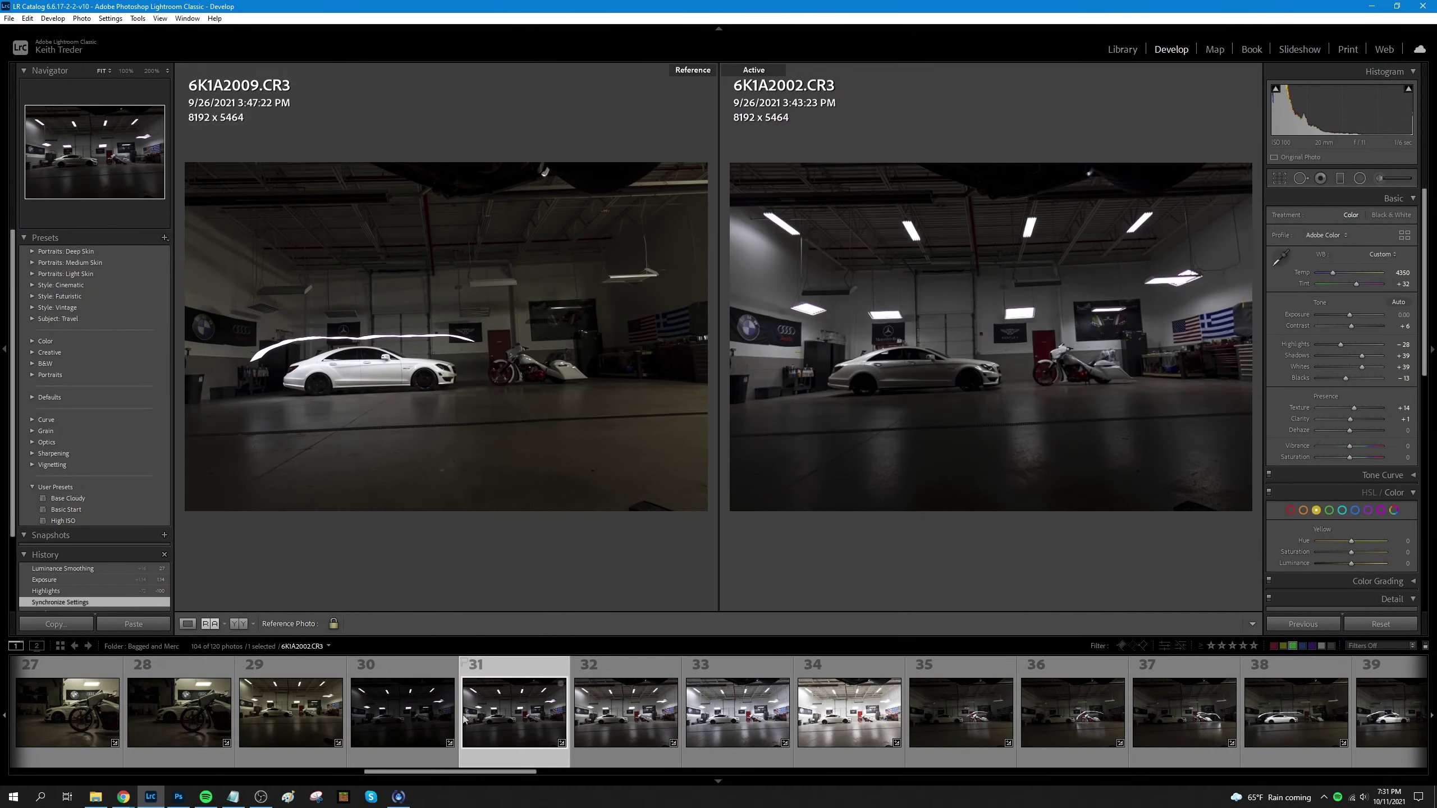
{"action": "right_click", "coordinate": [520, 712]}
{"action": "left_click", "coordinate": [689, 440]}
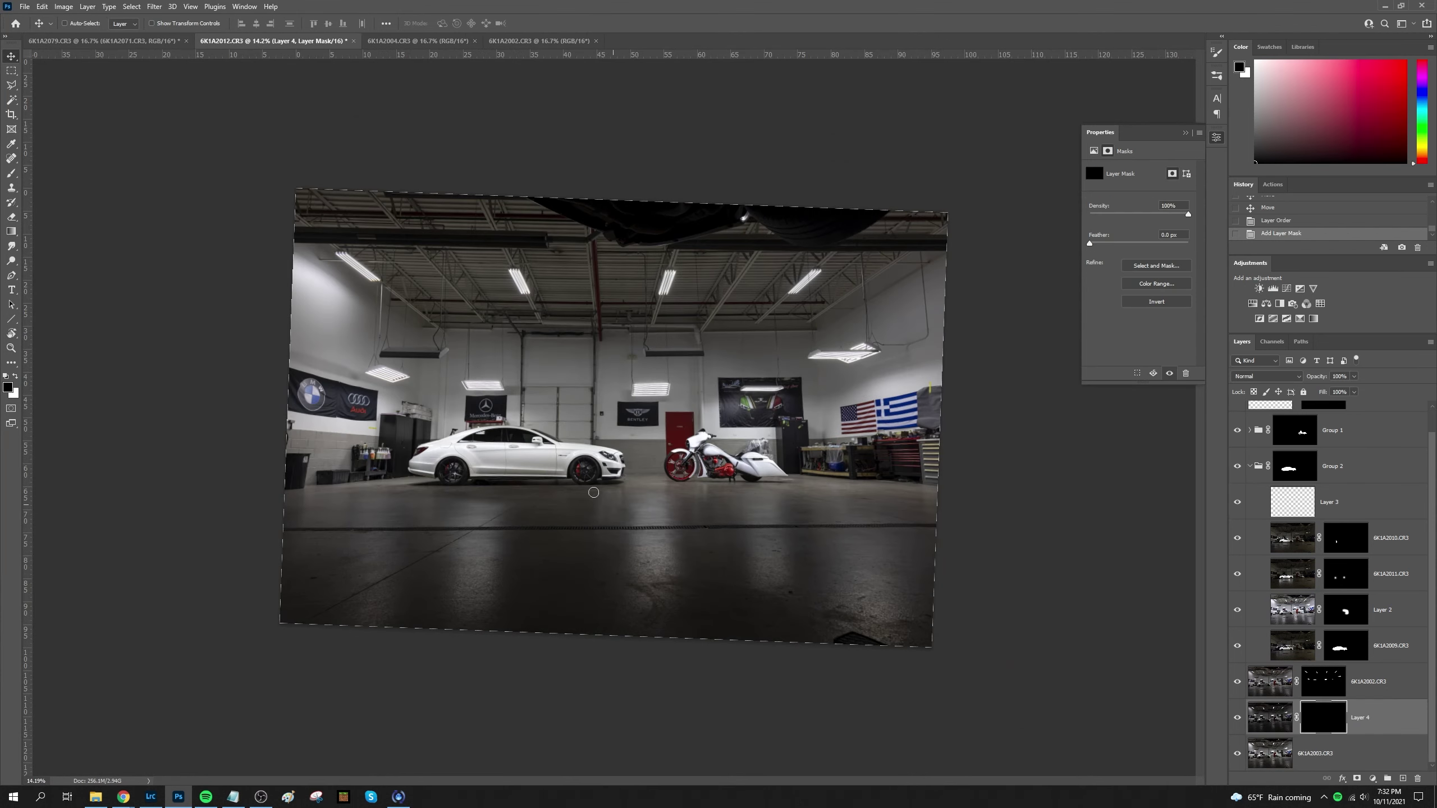
Set the brush to 2165 px and paint a soft blend into Layer 4's mask
{"action": "right_click", "coordinate": [565, 467]}
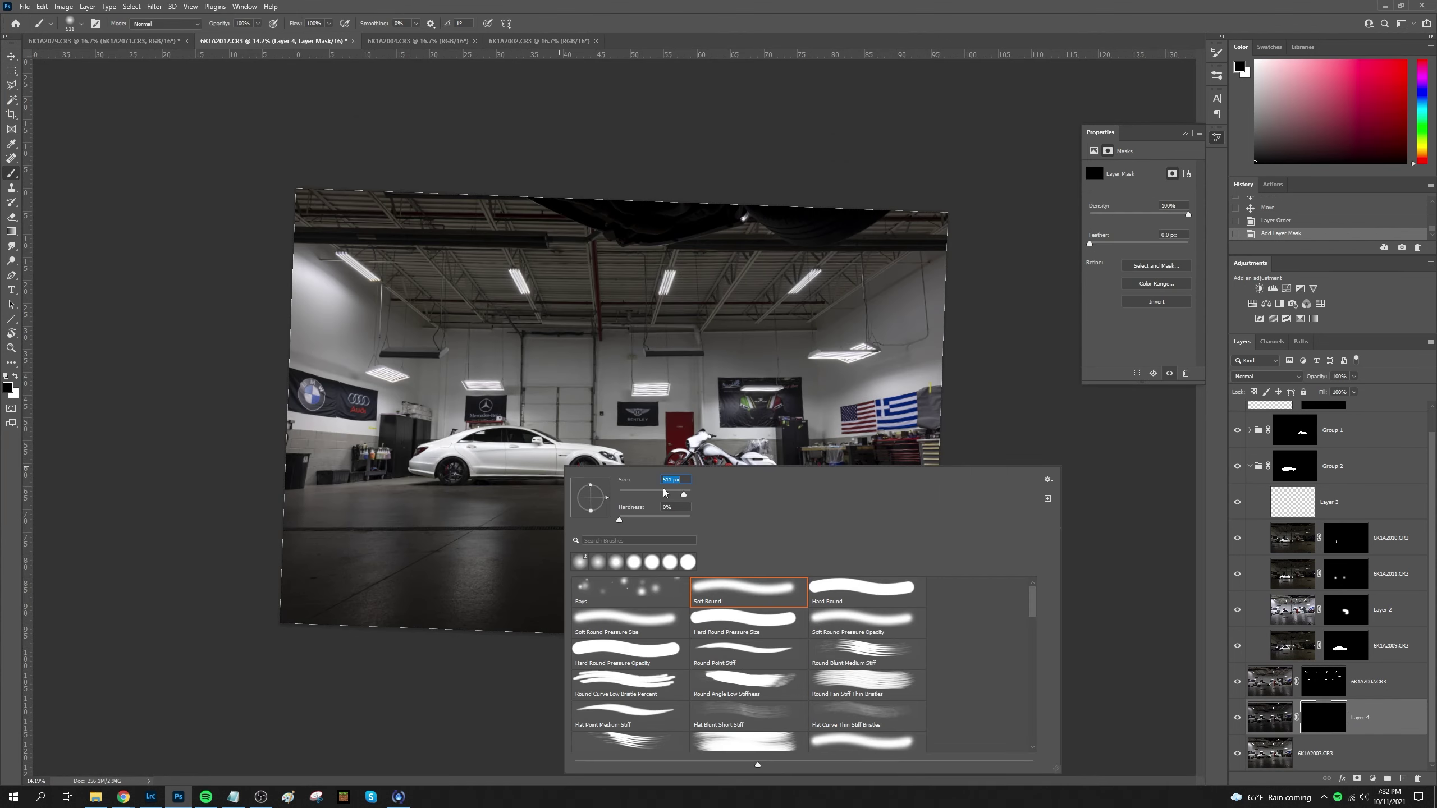
{"action": "type", "text": "2165"}
{"action": "key", "text": "Return"}
{"action": "mouse_move", "coordinate": [994, 513]}
{"action": "left_mouse_down"}
{"action": "mouse_move", "coordinate": [586, 551]}
{"action": "mouse_move", "coordinate": [713, 561]}
{"action": "left_mouse_up"}
{"action": "key", "text": "ctrl+z"}
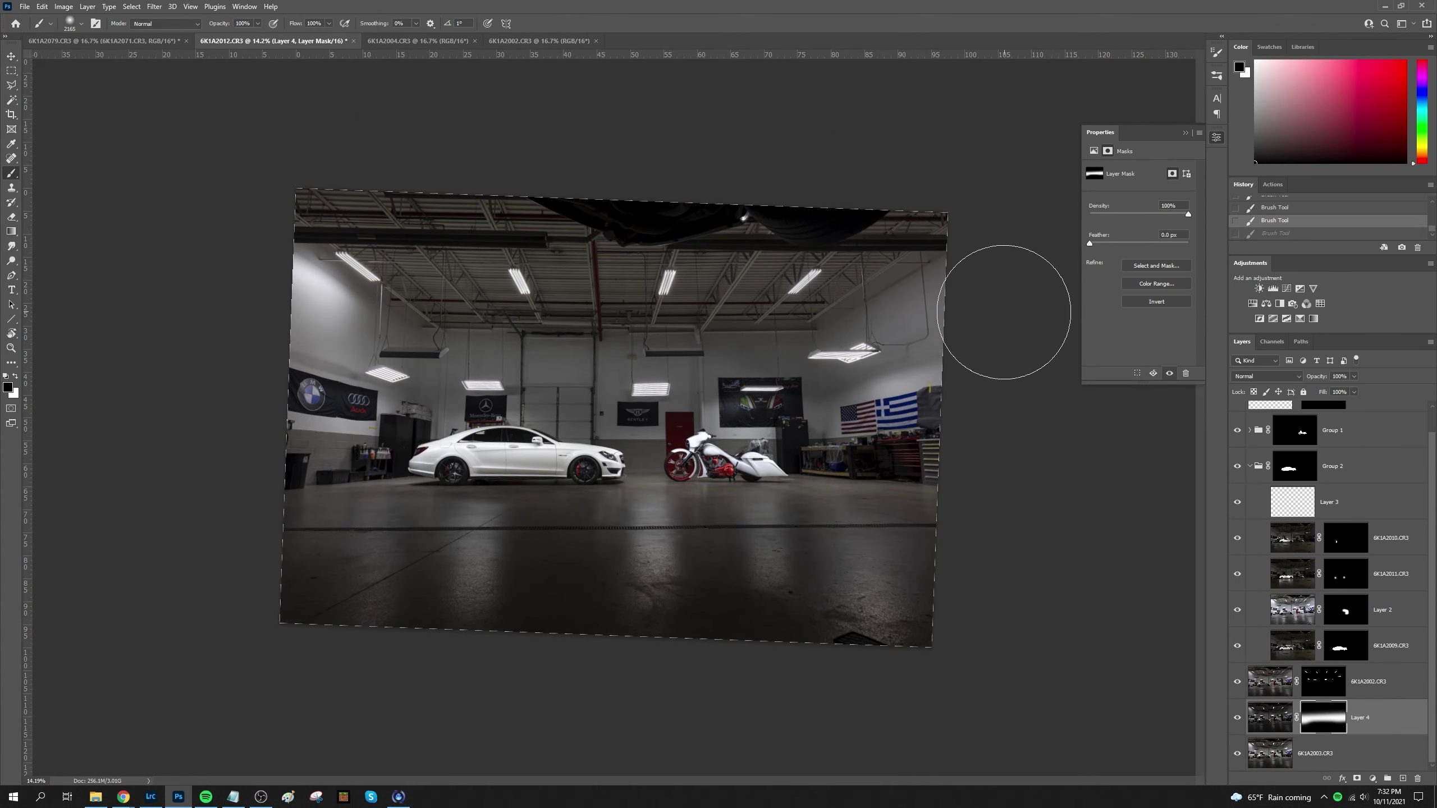